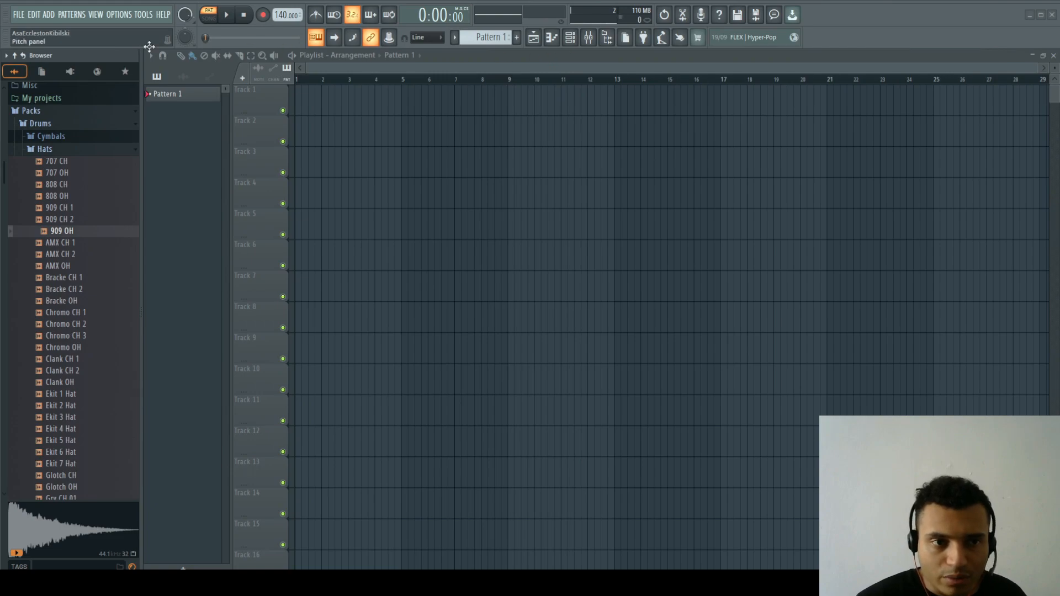
Open the channel rack, look through the effect plugins available for the Master mixer track's first slot, and close the mixer
click(571, 39)
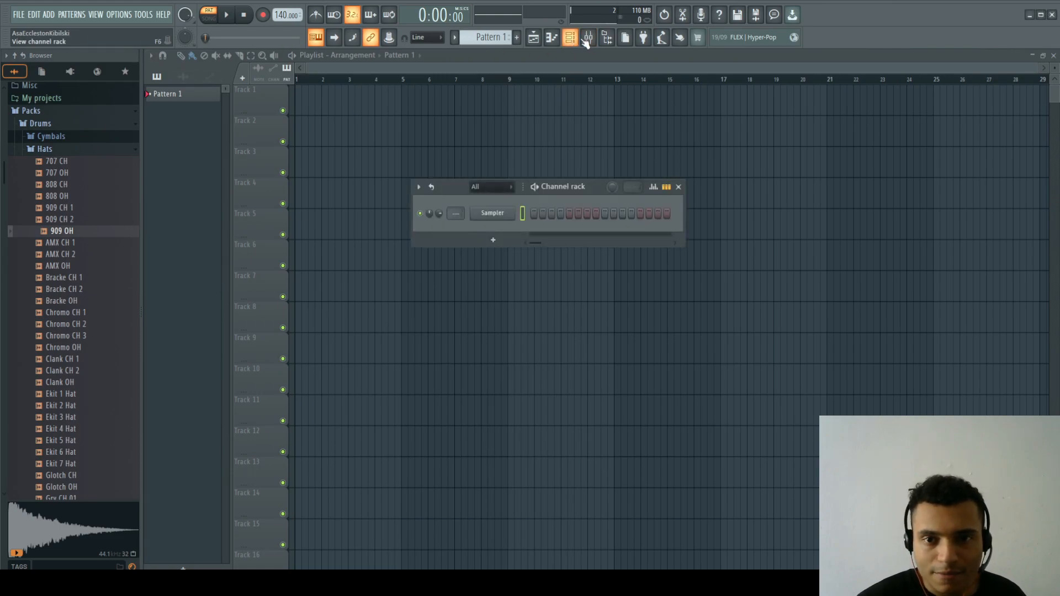
click(588, 39)
mouse_move(854, 165)
mouse_down()
mouse_move(845, 154)
mouse_move(855, 142)
mouse_move(848, 149)
mouse_up()
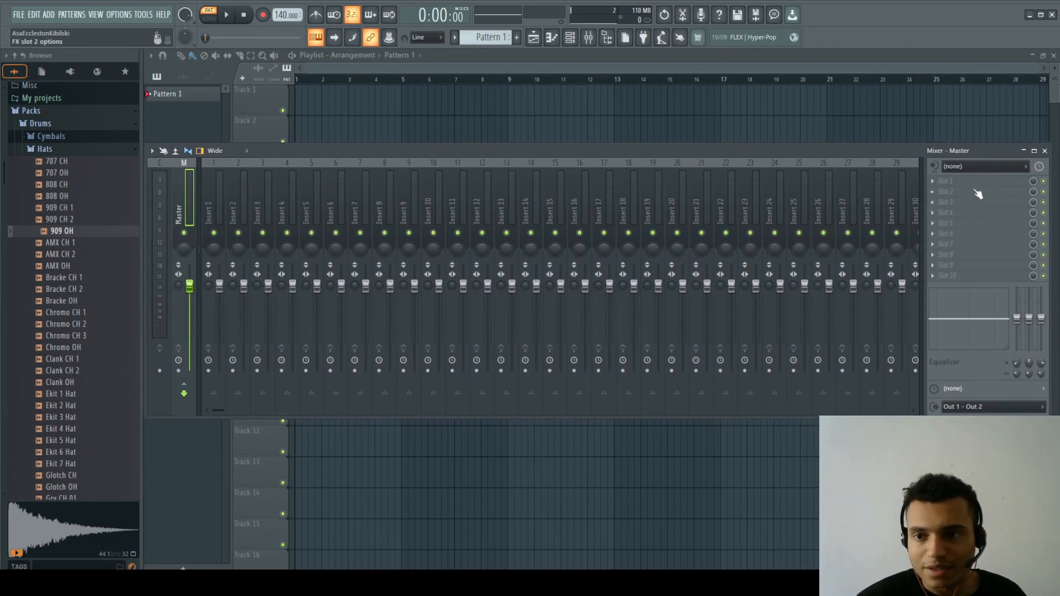
click(933, 182)
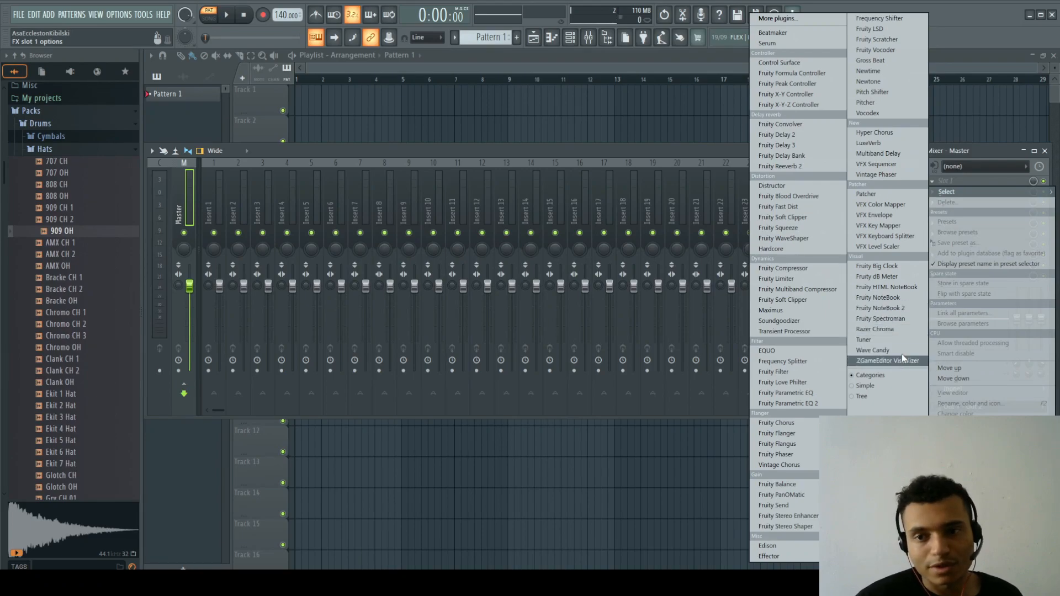
click(575, 152)
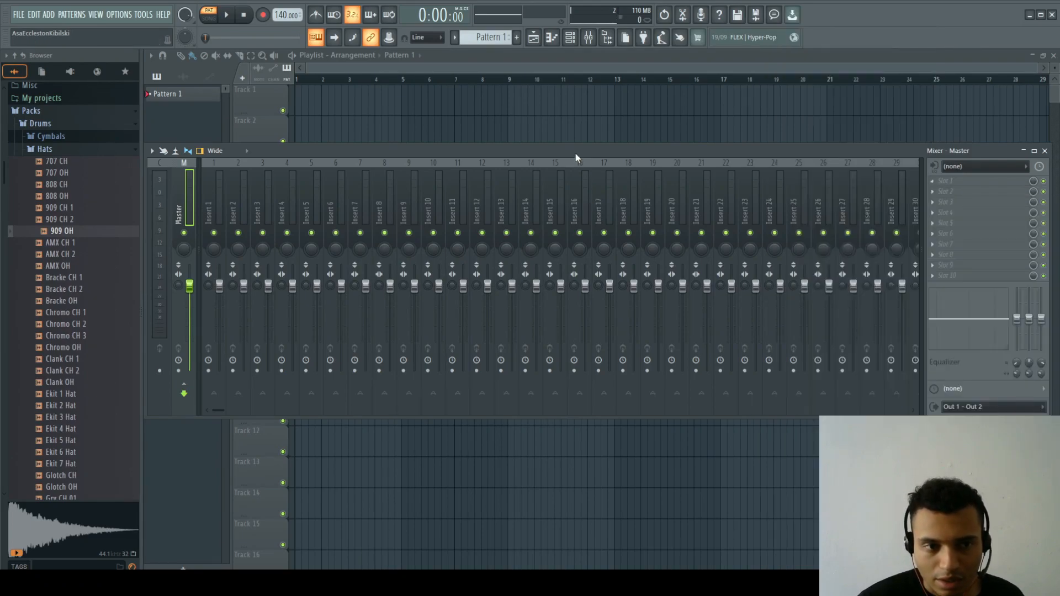
click(1048, 152)
Add a GMS synth channel and load the Crushkeys preset from its Leads & Synths bank
click(49, 16)
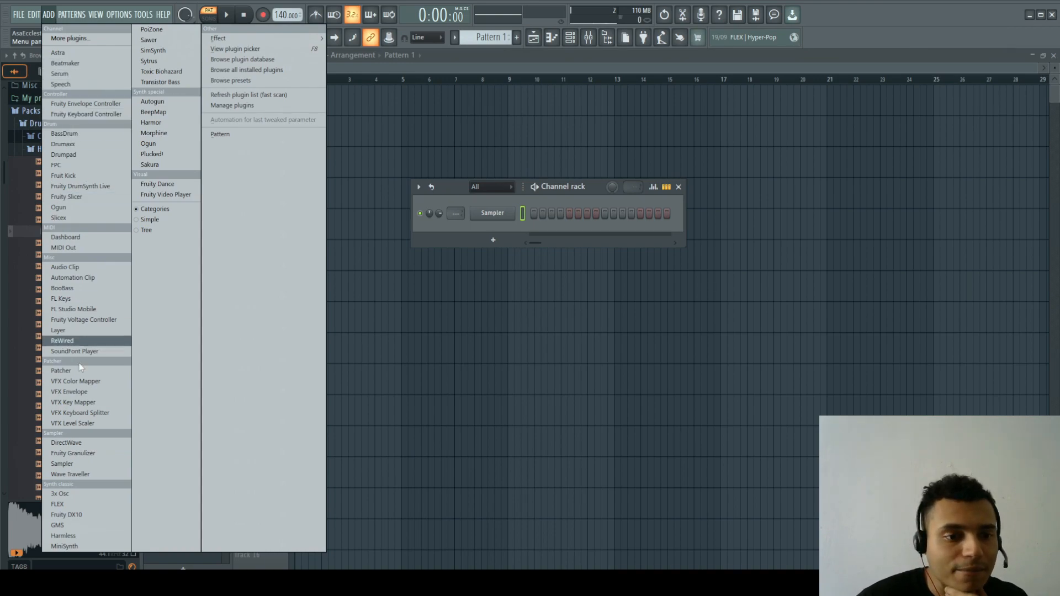
click(75, 531)
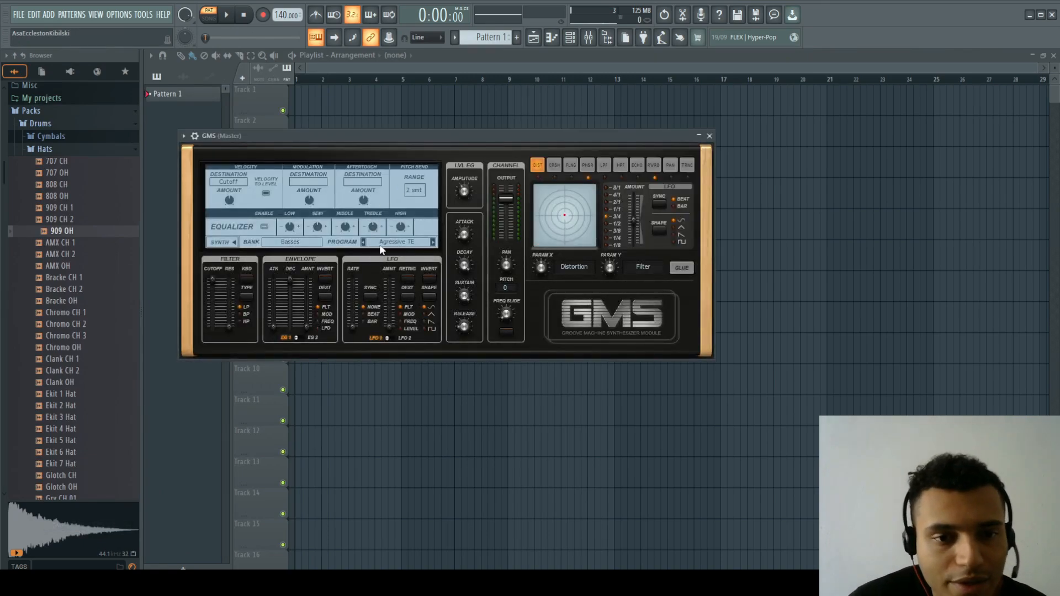
click(311, 243)
click(388, 226)
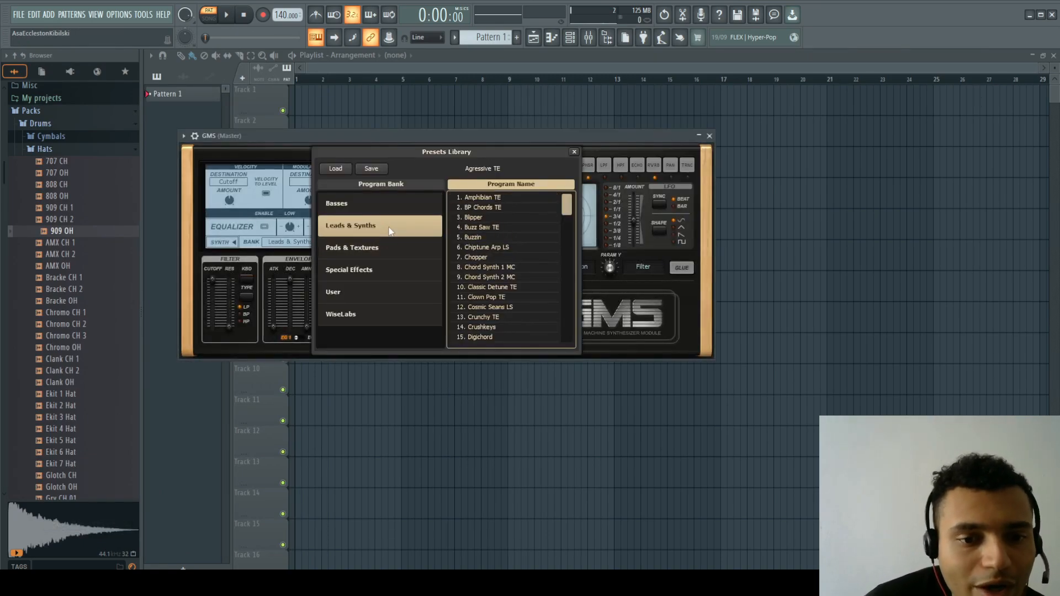
click(489, 238)
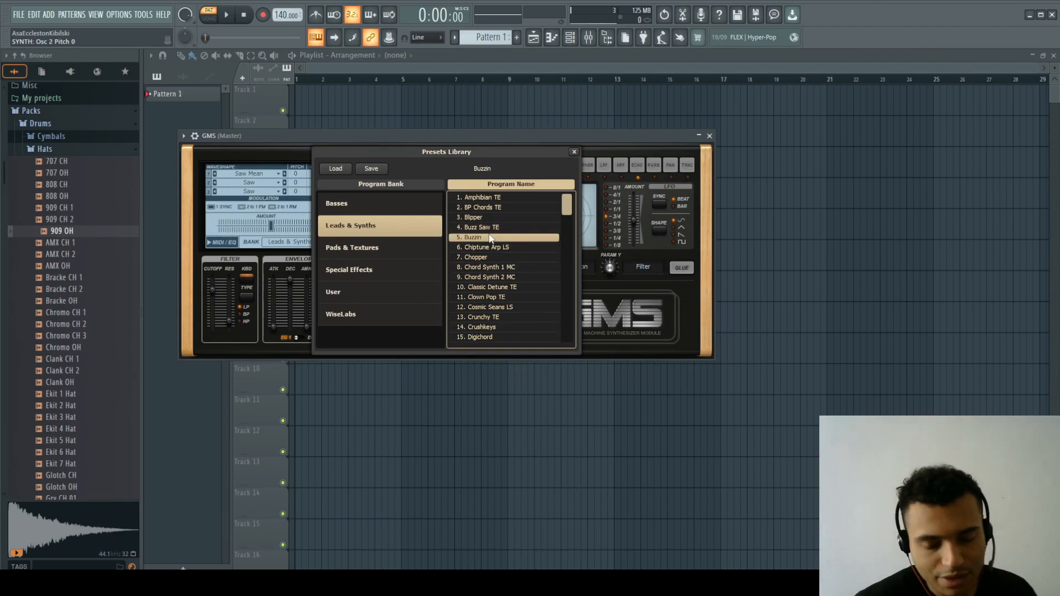
click(508, 308)
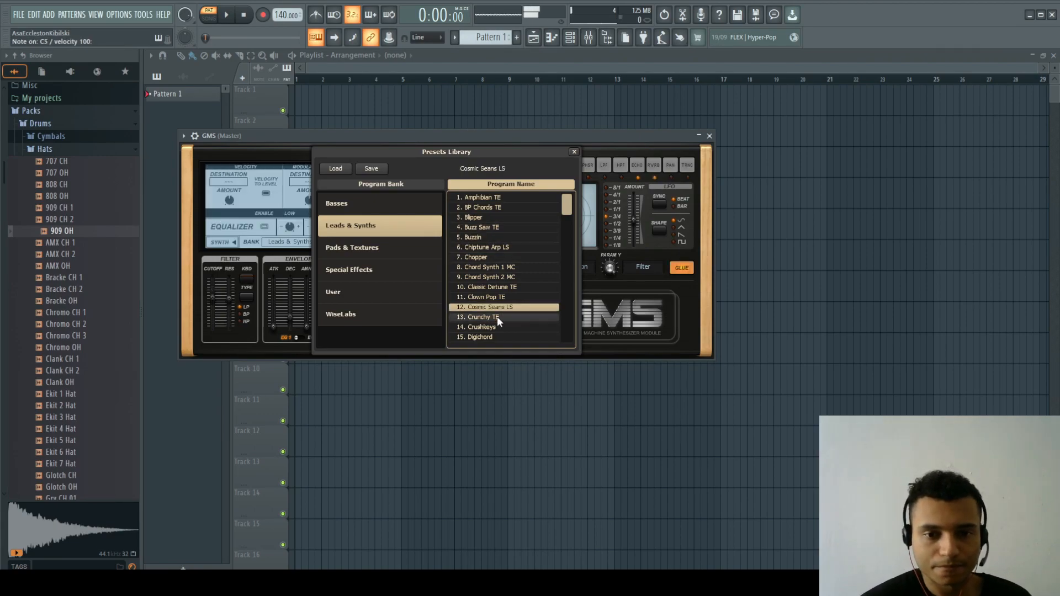
click(491, 327)
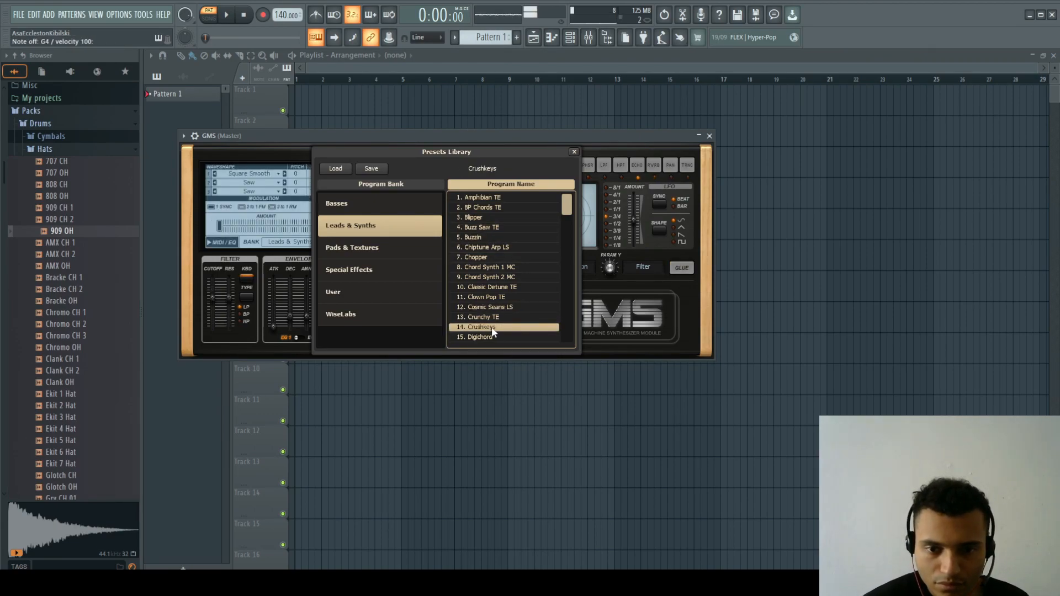
click(574, 151)
click(710, 135)
Rename the GMS channel as Keys
shift+click(492, 230)
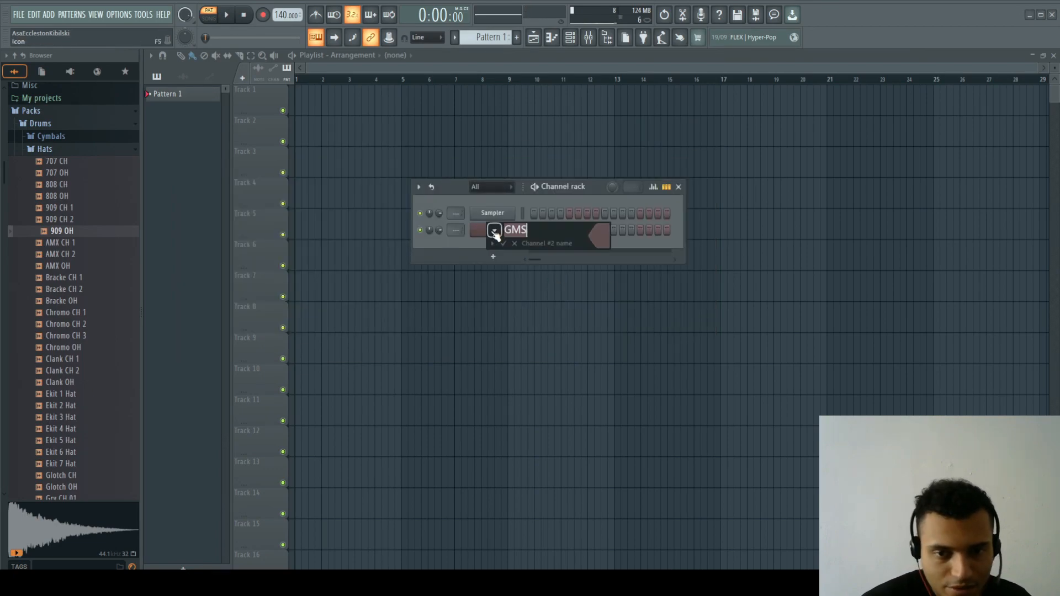
text(Keys)
key(Return)
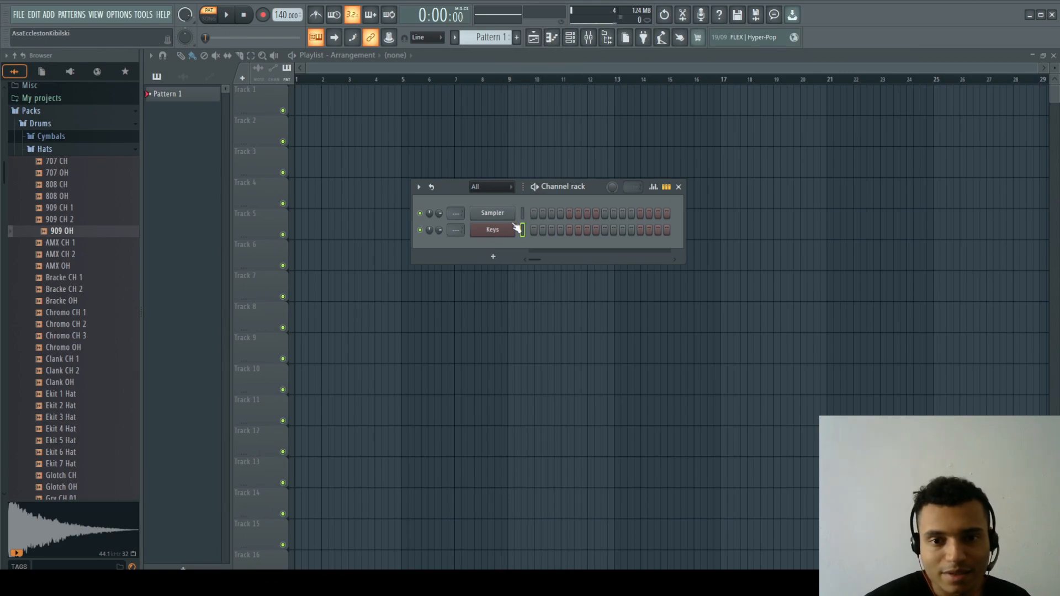
Open the Keys channel's piano roll and audition the C4-E4-G4 and D4-F4-A4 chords
right_click(512, 227)
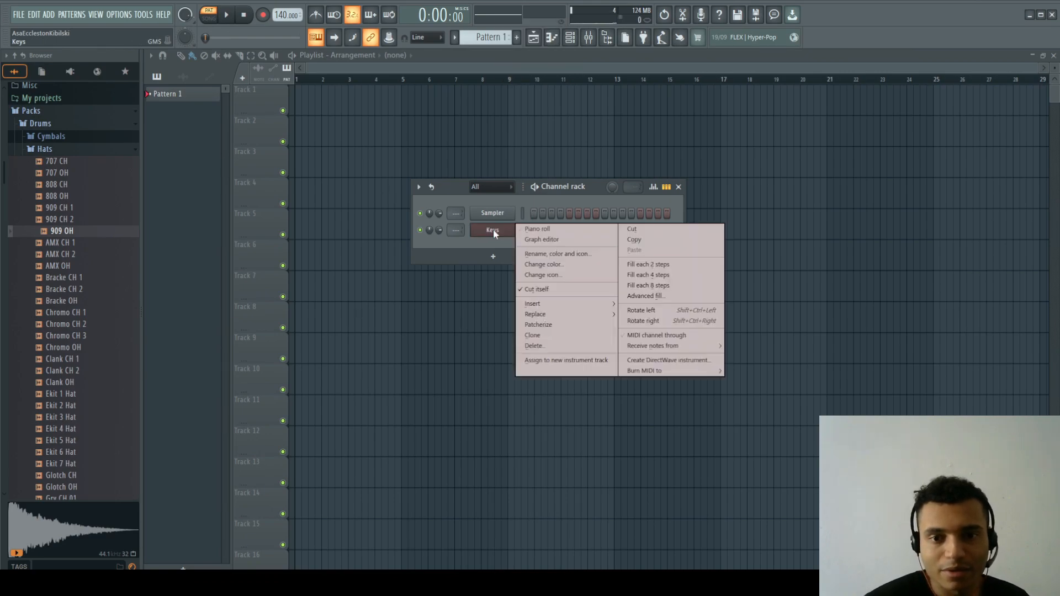
click(544, 231)
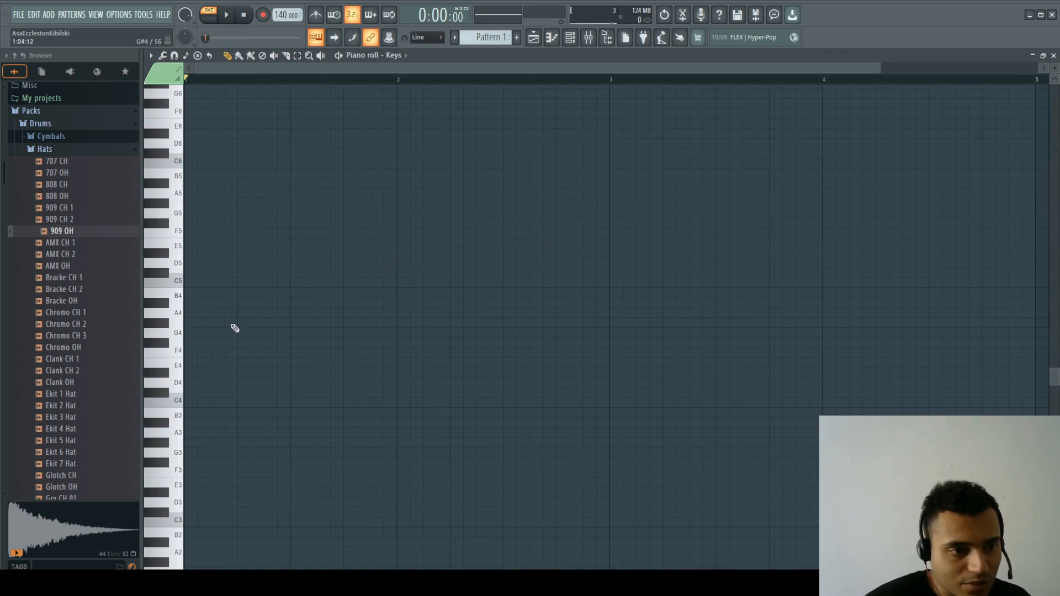
key(z)
key(c)
key(b)
key(x)
key(v)
key(n)
key(z)
key(c)
key(b)
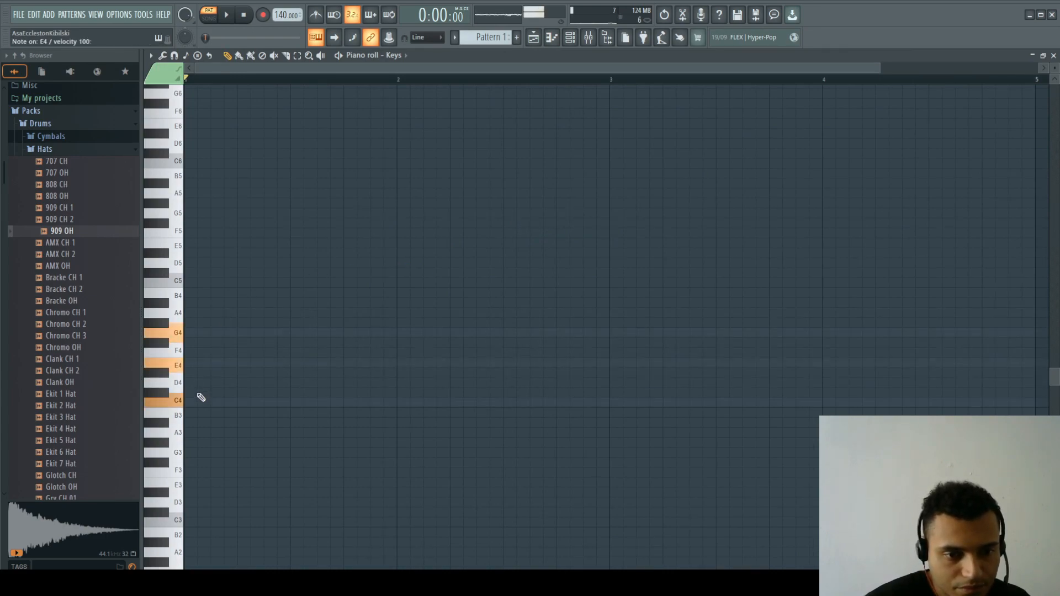
Draw a half-bar chord of C4, E4 and G4 at the start of bar 1
click(190, 407)
drag(212, 404, 284, 406)
click(194, 363)
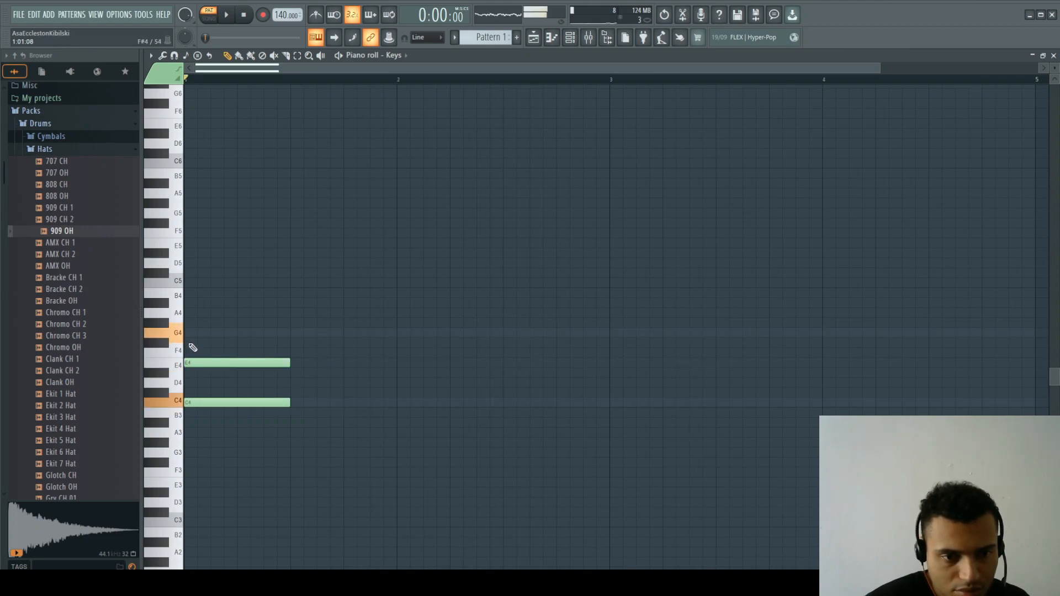
click(210, 334)
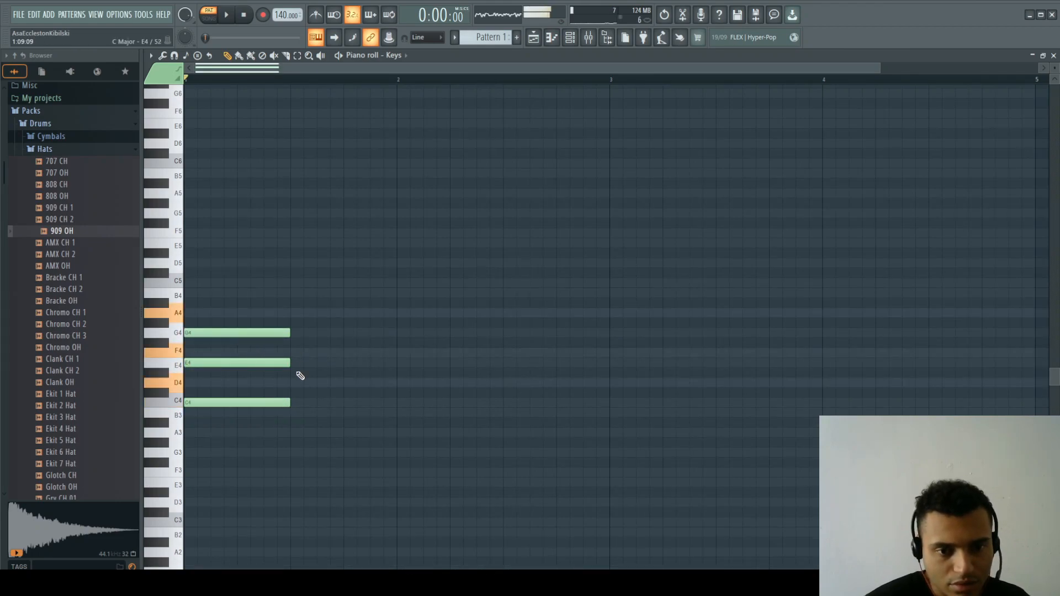
Add a D4-F4-A4 chord in the second half of bar 1 and an E4-G4-B4 chord in the first half of bar 2
click(293, 383)
click(291, 352)
click(291, 313)
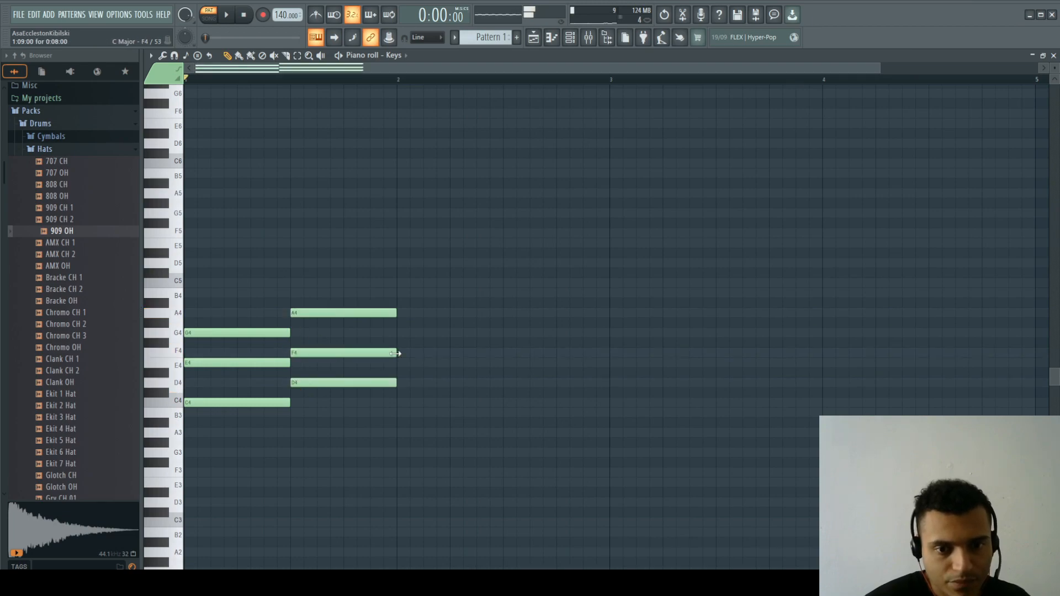
click(400, 363)
click(400, 333)
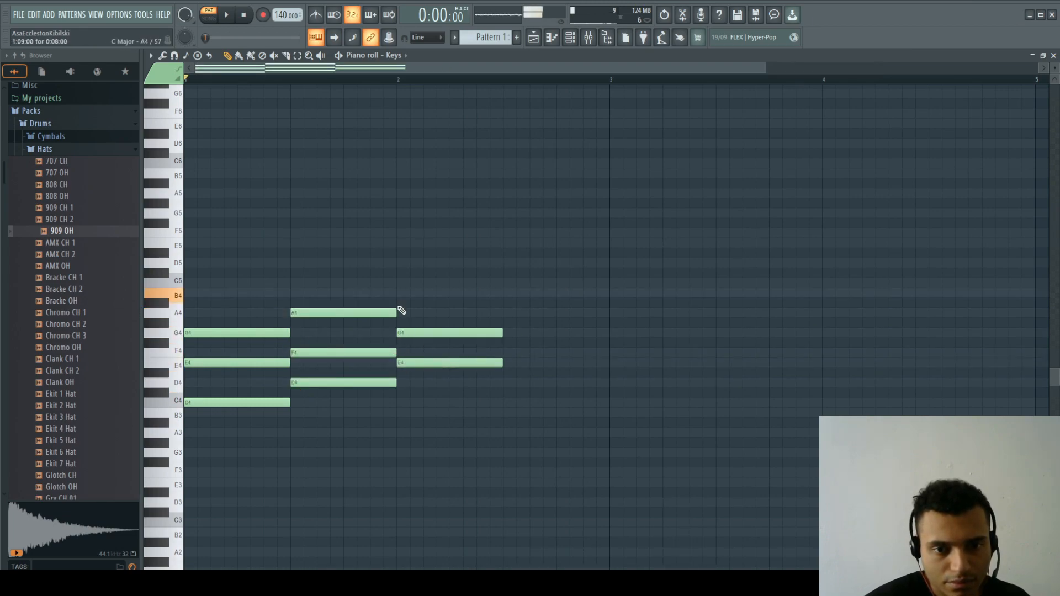
click(400, 292)
Audition the G4-B4-D5 and C4-E4-G4 chords as candidates for the fourth chord
key(b)
key(m)
key(period)
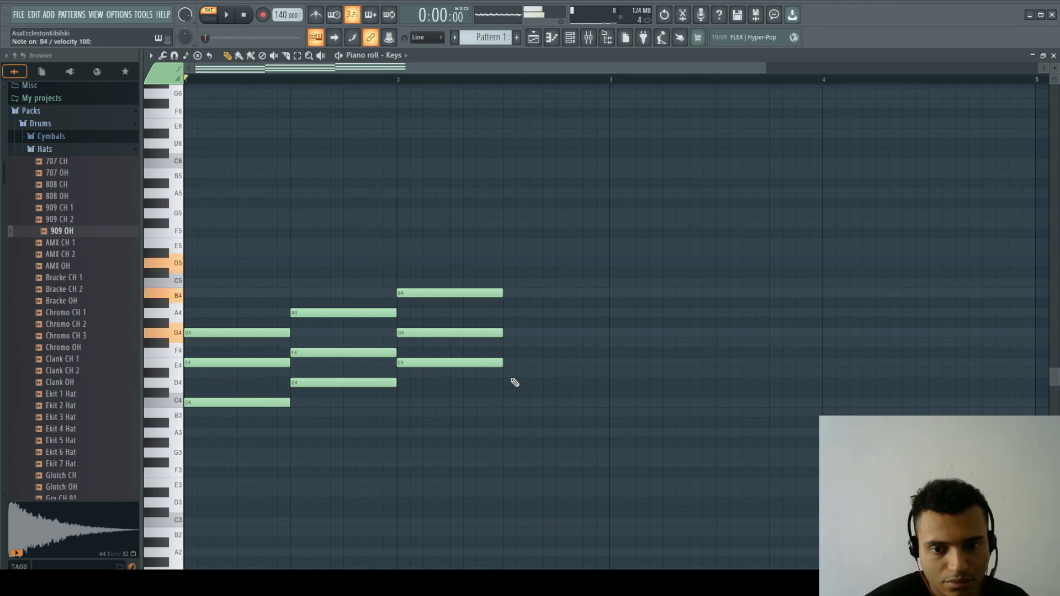
key(z)
key(c)
key(b)
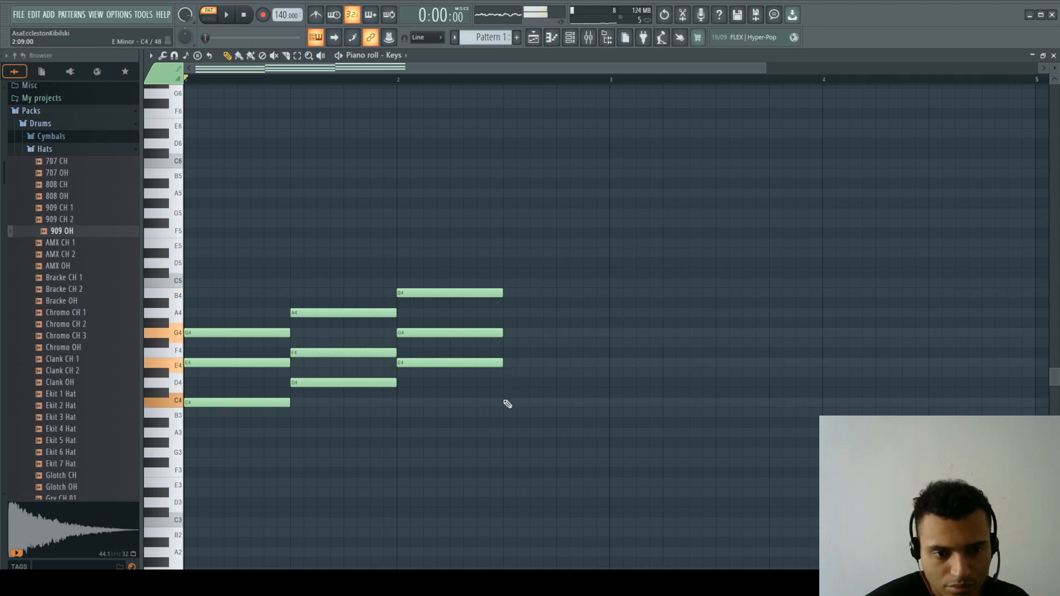
Sound out and draw a B3-D4-F4 chord in the second half of bar 2
key(x)
key(v)
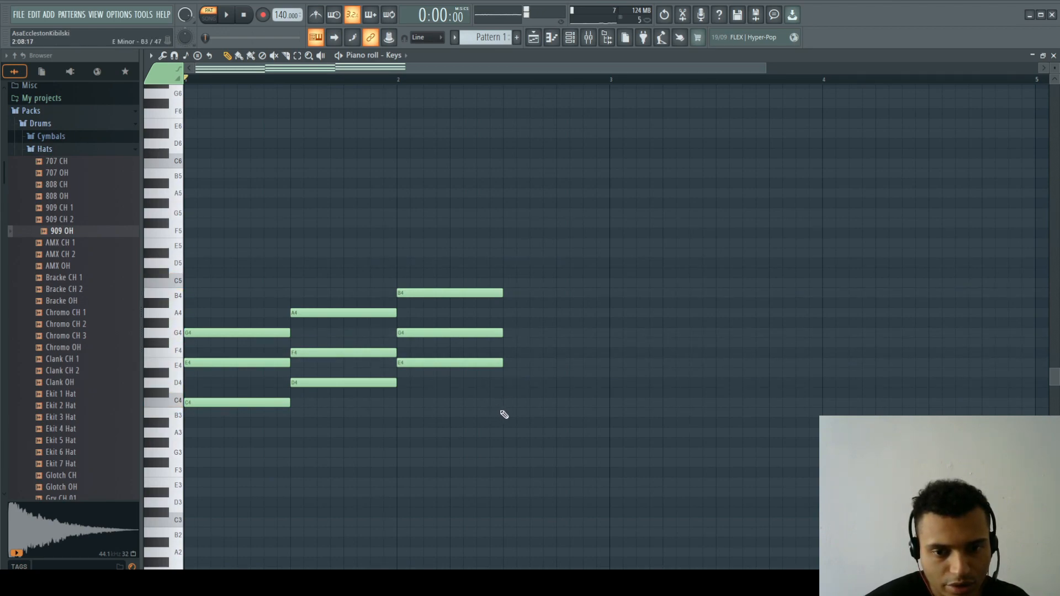
click(504, 413)
key(x)
key(v)
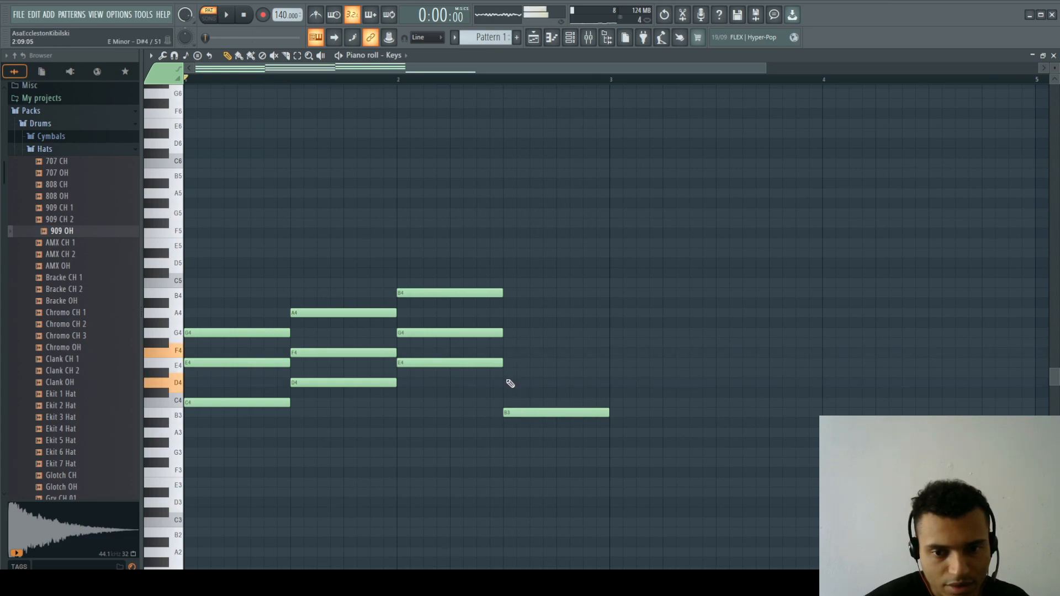
click(510, 382)
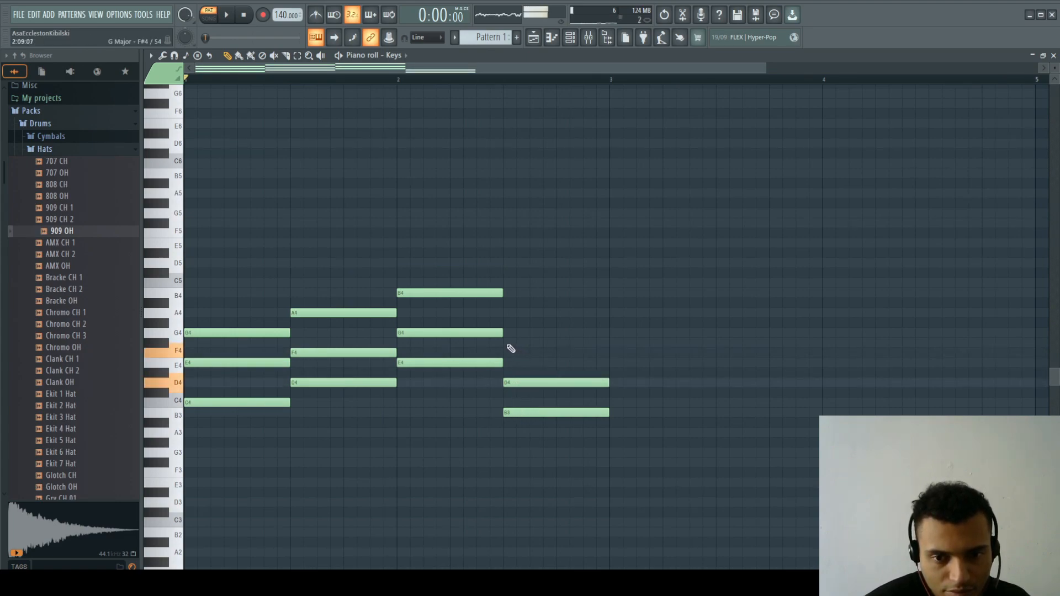
click(509, 346)
mouse_move(528, 347)
mouse_down()
mouse_move(521, 356)
mouse_move(536, 356)
mouse_up()
Play back the four-chord pattern and close the piano roll
key(space)
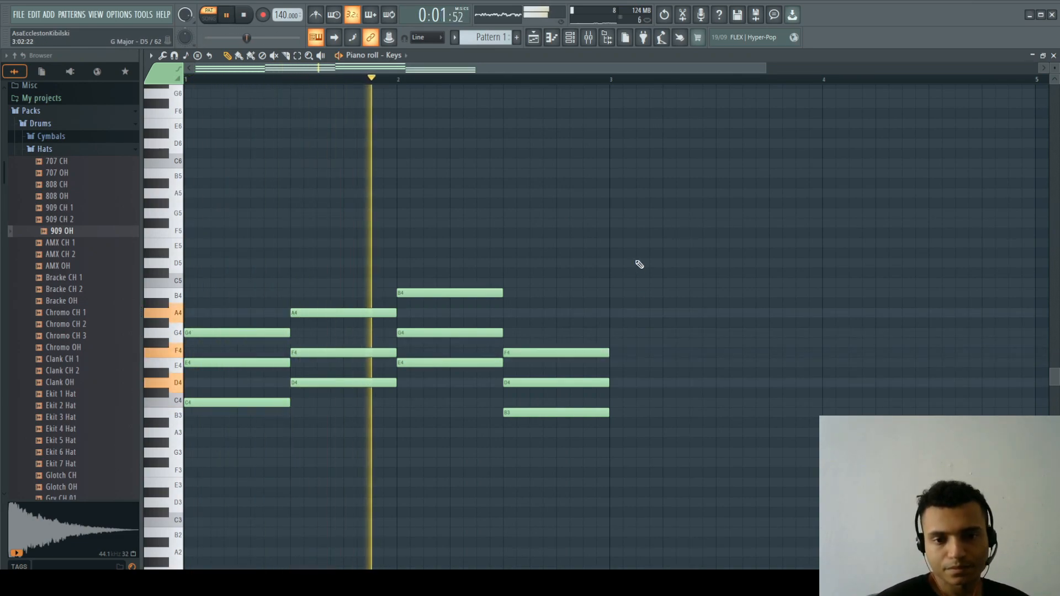
key(space)
click(1055, 55)
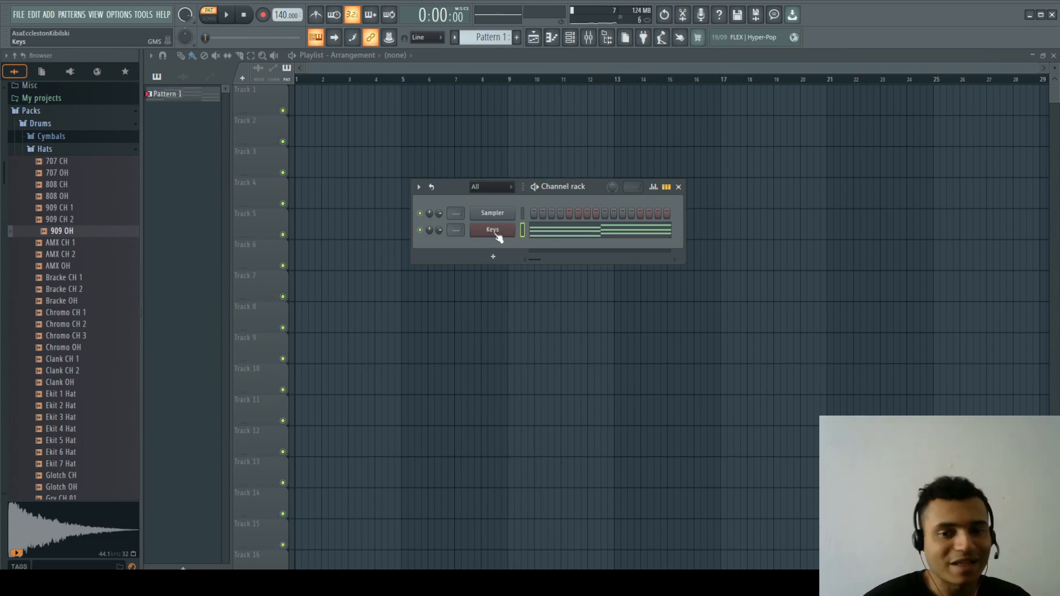
Open the Keys channel's GMS window, place it beneath the channel rack, and check the unassigned tracks in the mixer
click(497, 235)
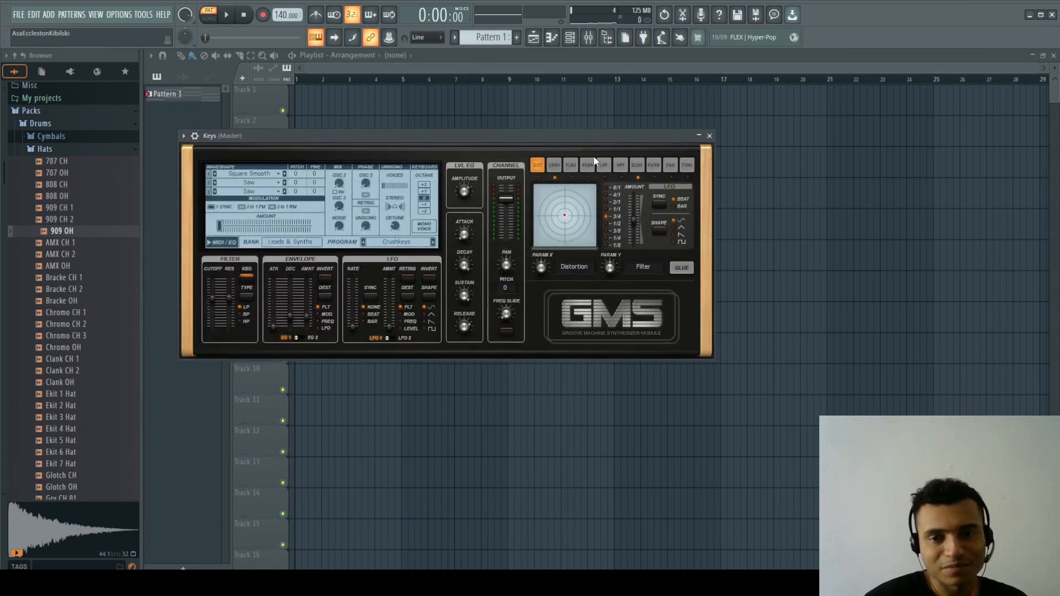
drag(609, 139, 728, 266)
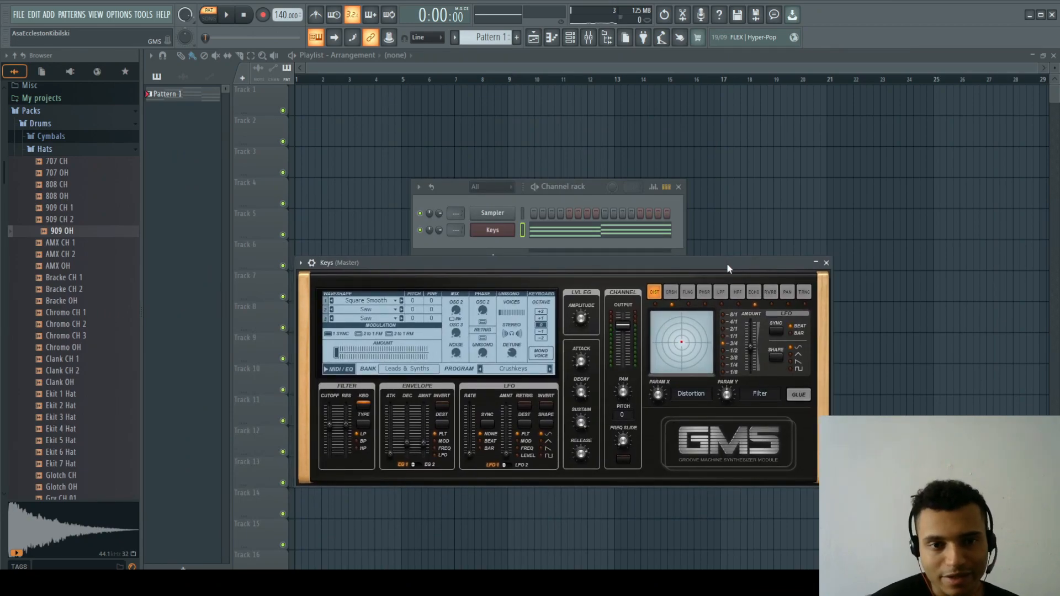
click(589, 37)
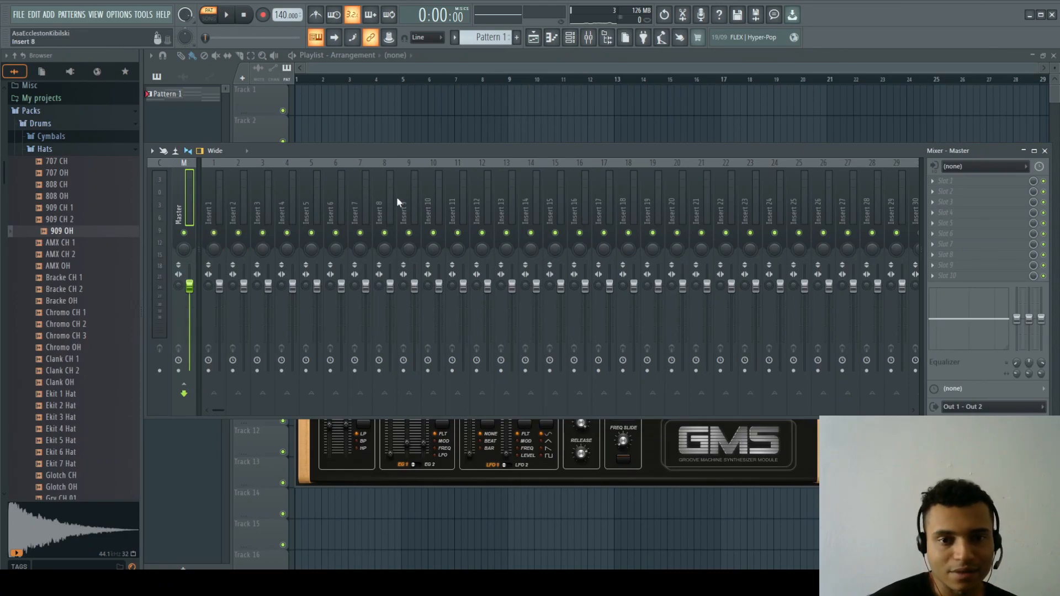
click(1045, 151)
mouse_move(384, 257)
mouse_down()
mouse_move(388, 277)
mouse_move(374, 282)
mouse_move(372, 267)
mouse_up()
click(503, 235)
click(492, 231)
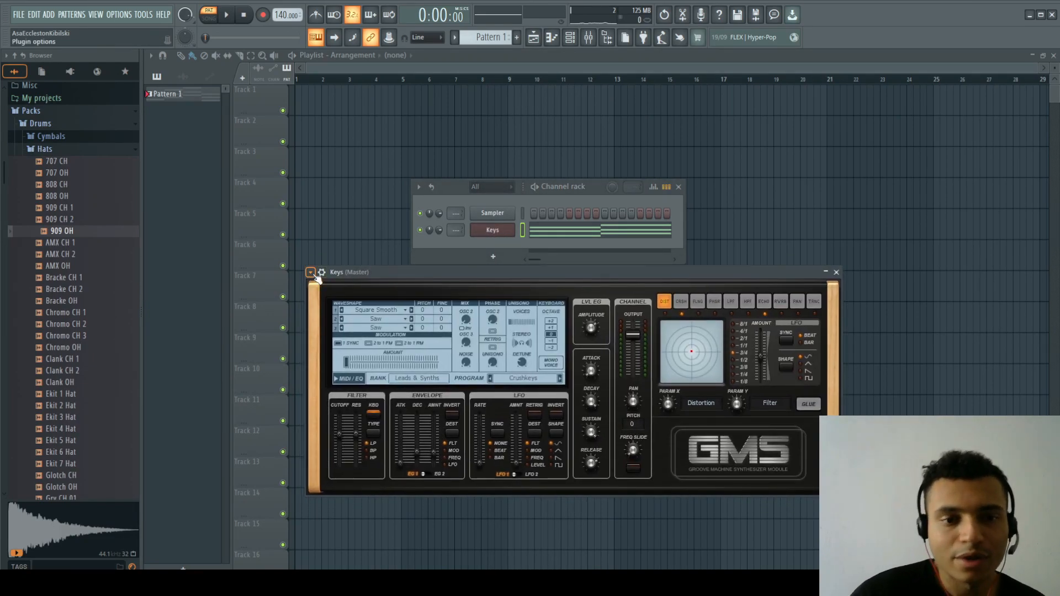
Route the Keys channel to a free mixer track and leave that Keys track selected
click(313, 273)
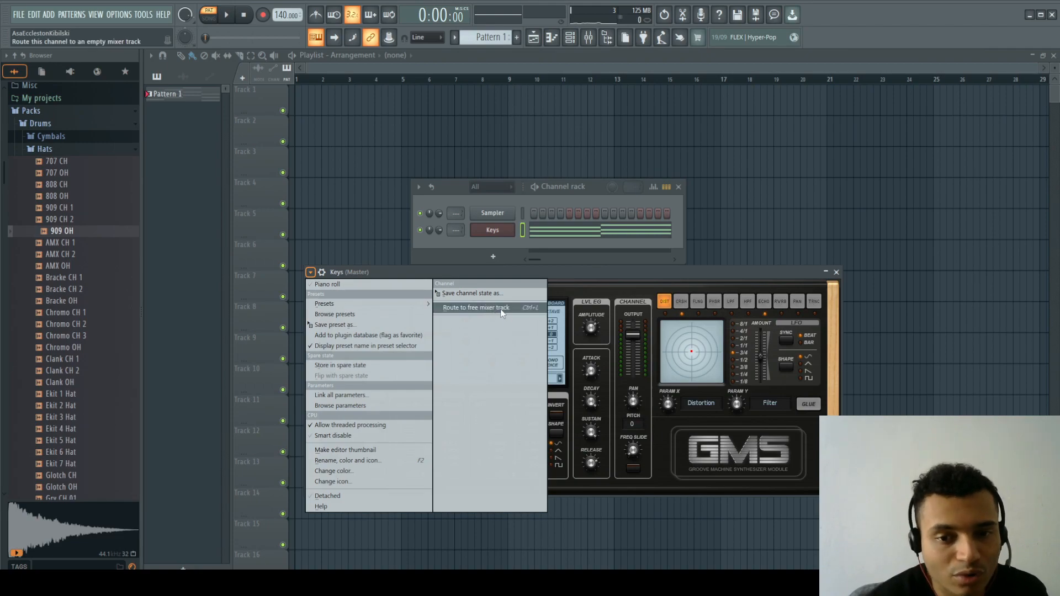
click(573, 276)
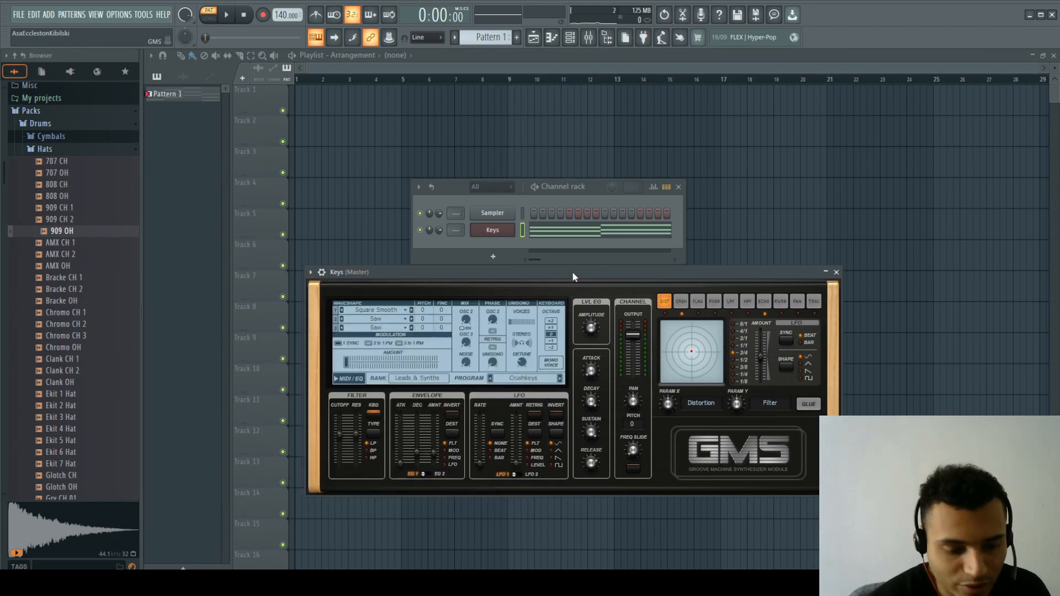
key(ctrl+l)
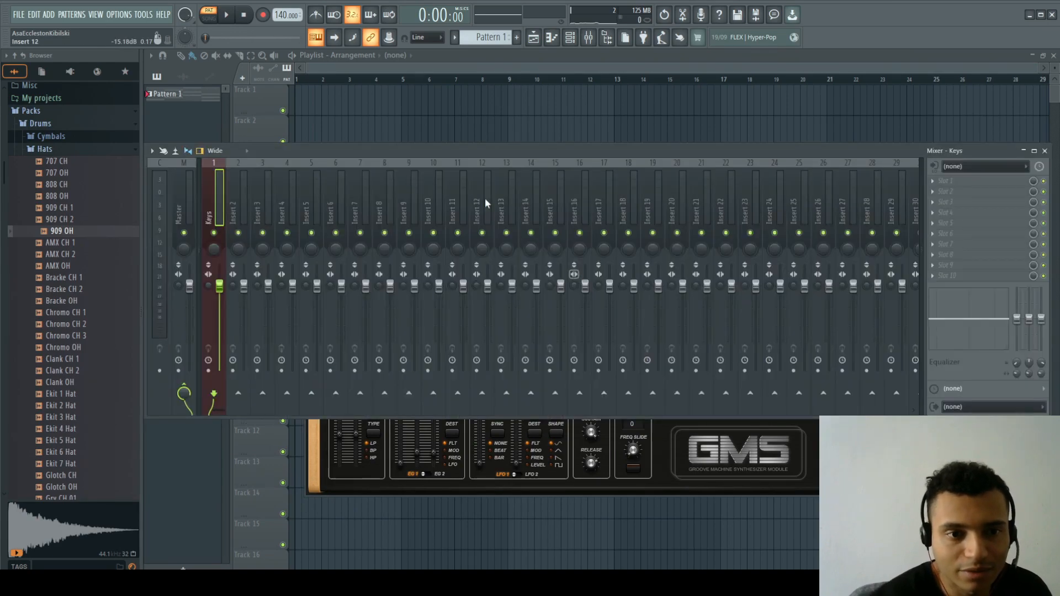
click(235, 200)
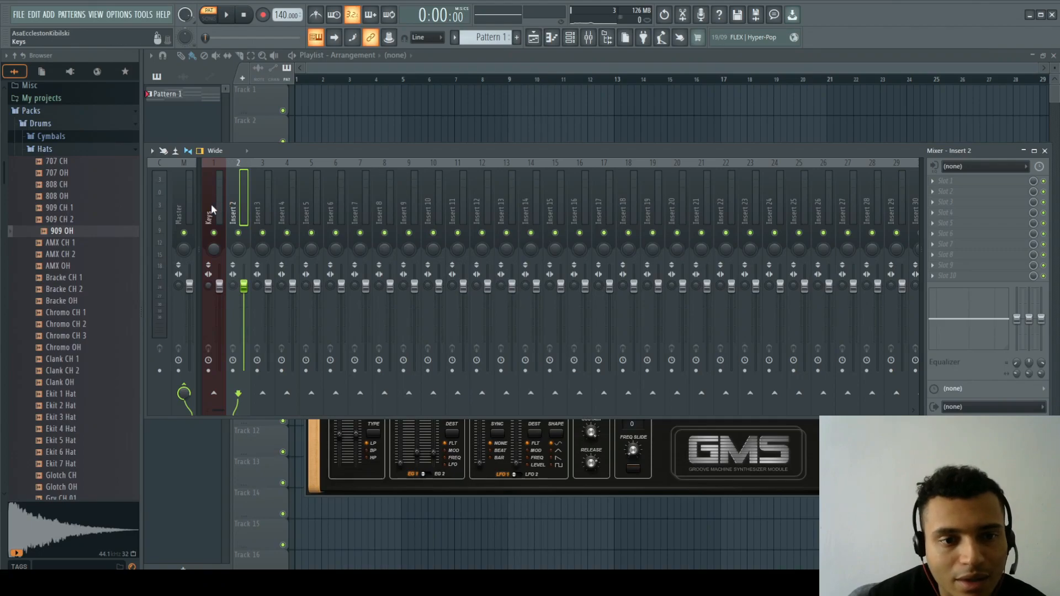
click(211, 204)
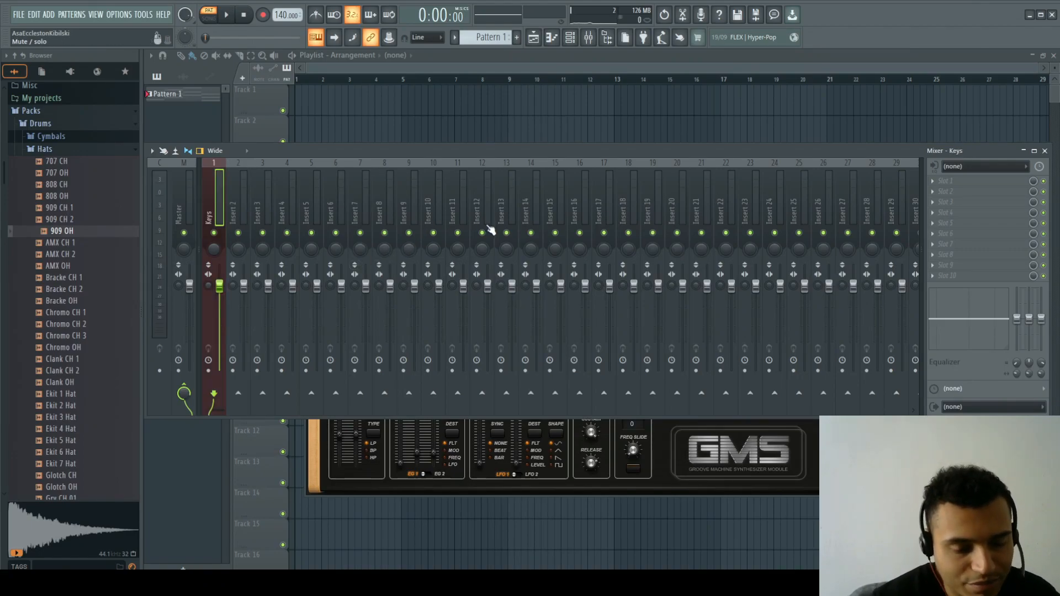
Play back the pattern through the Keys track and load Fruity parametric EQ 2 into the track's first effect slot
key(space)
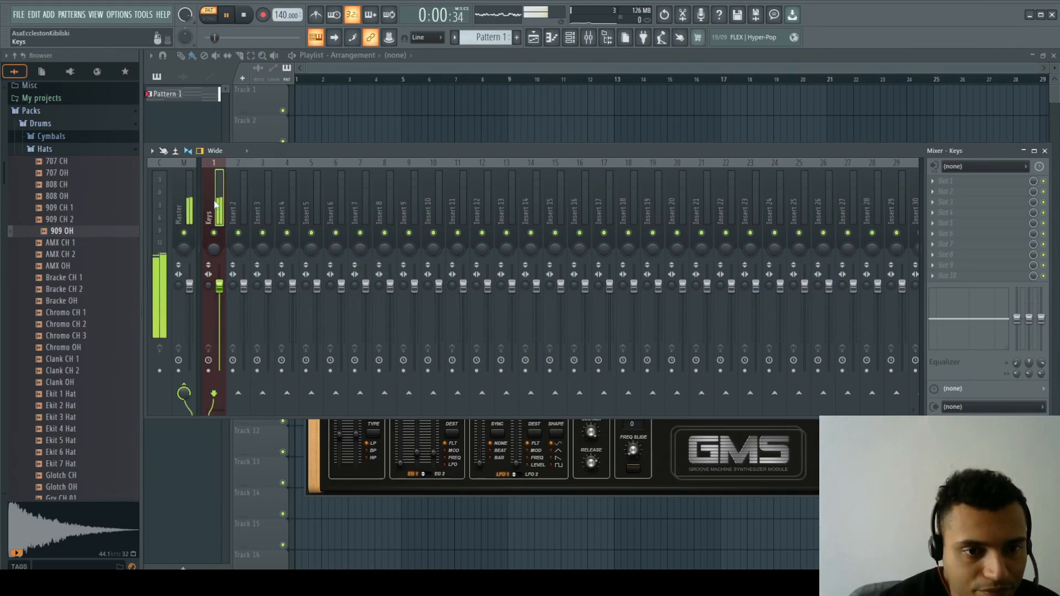
key(space)
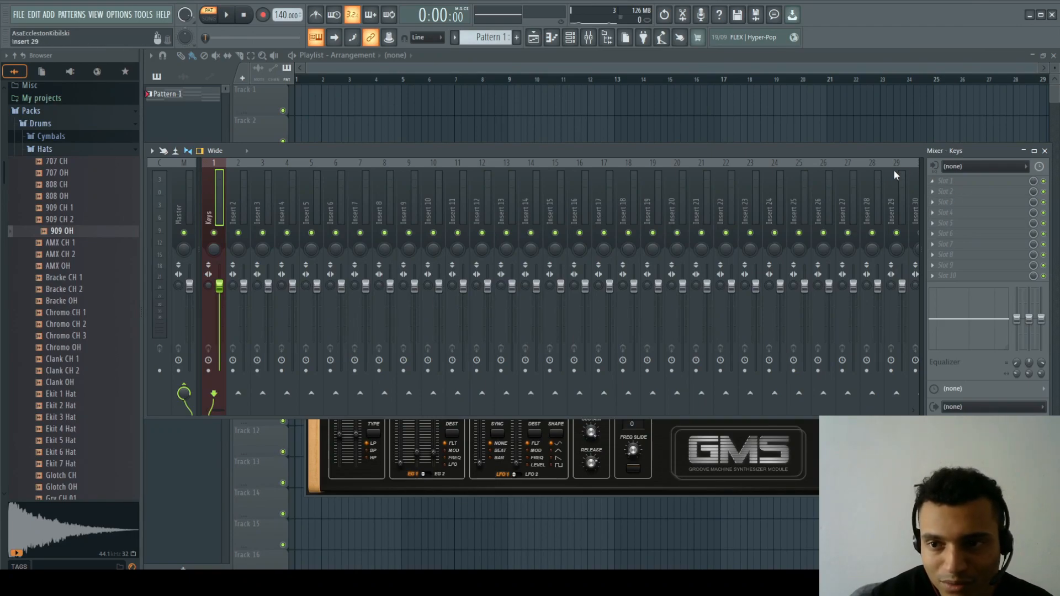
click(935, 187)
mouse_move(942, 192)
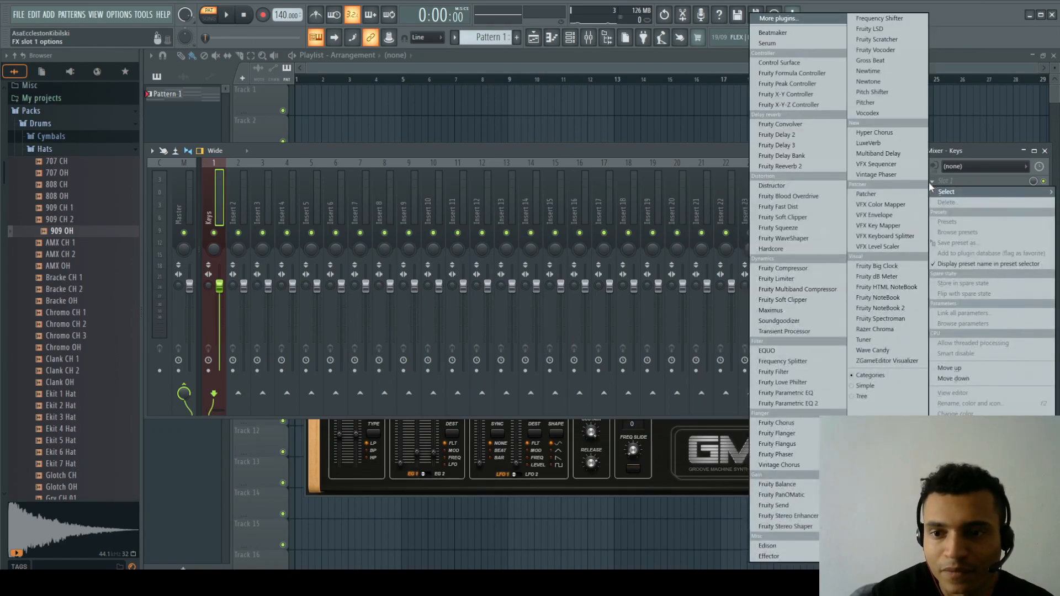
click(797, 403)
drag(451, 168, 540, 135)
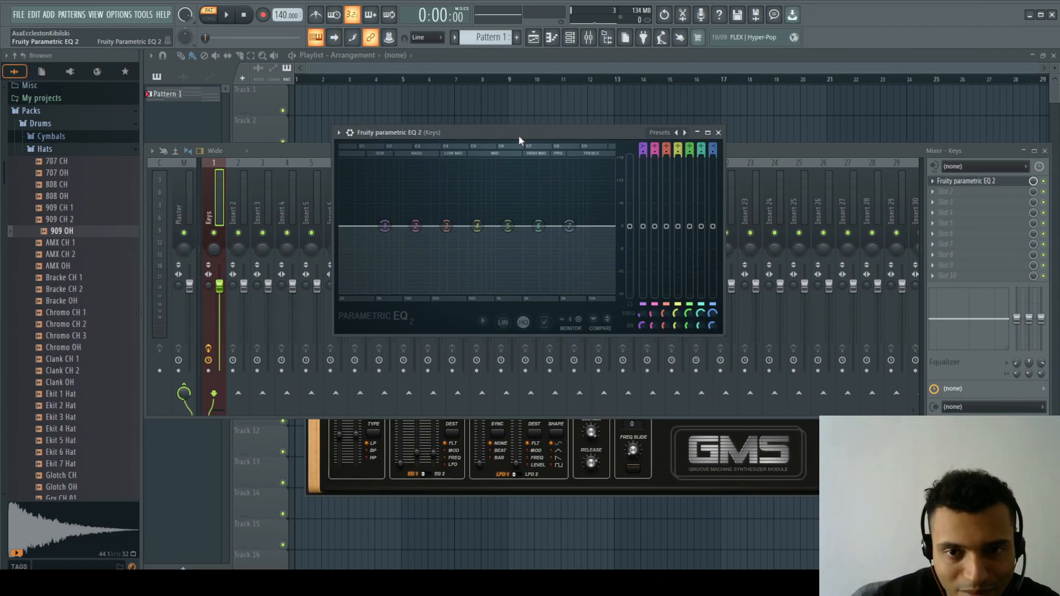
drag(519, 134, 523, 131)
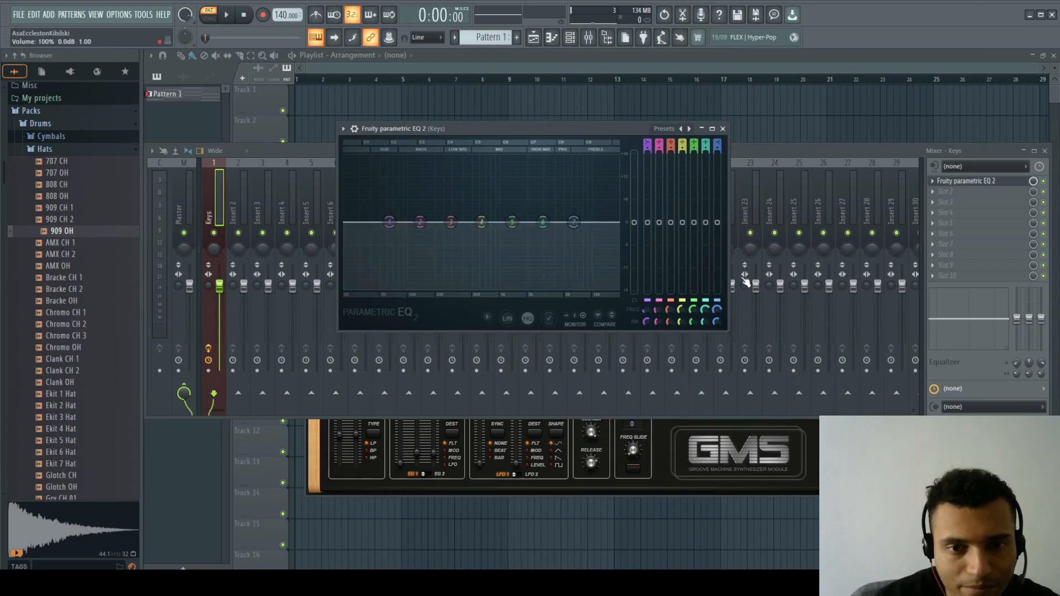
Play the pattern to view its spectrum in the EQ, and enable the EQ's heatmap
key(space)
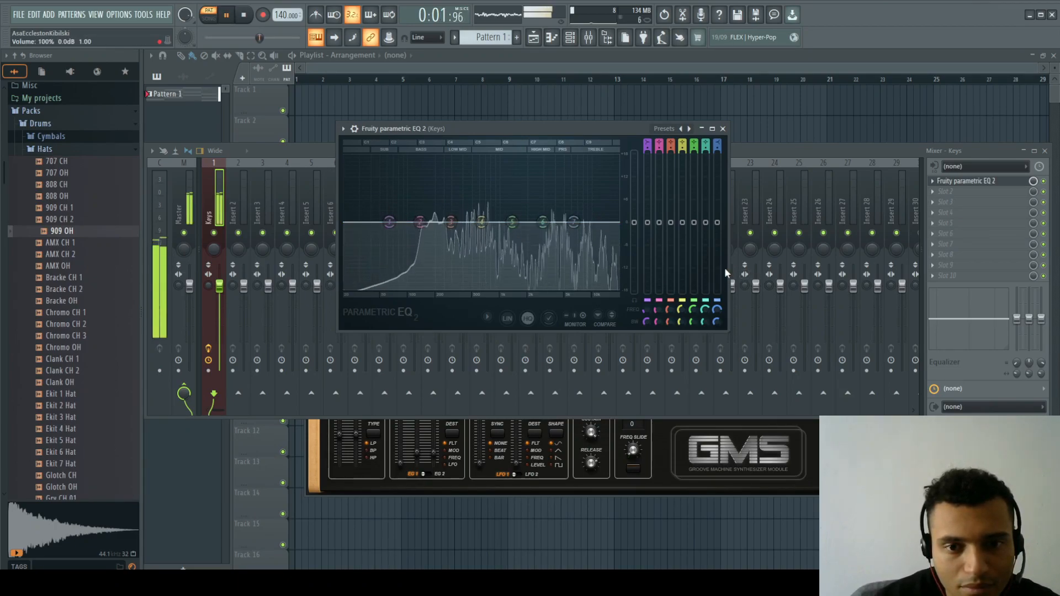
key(space)
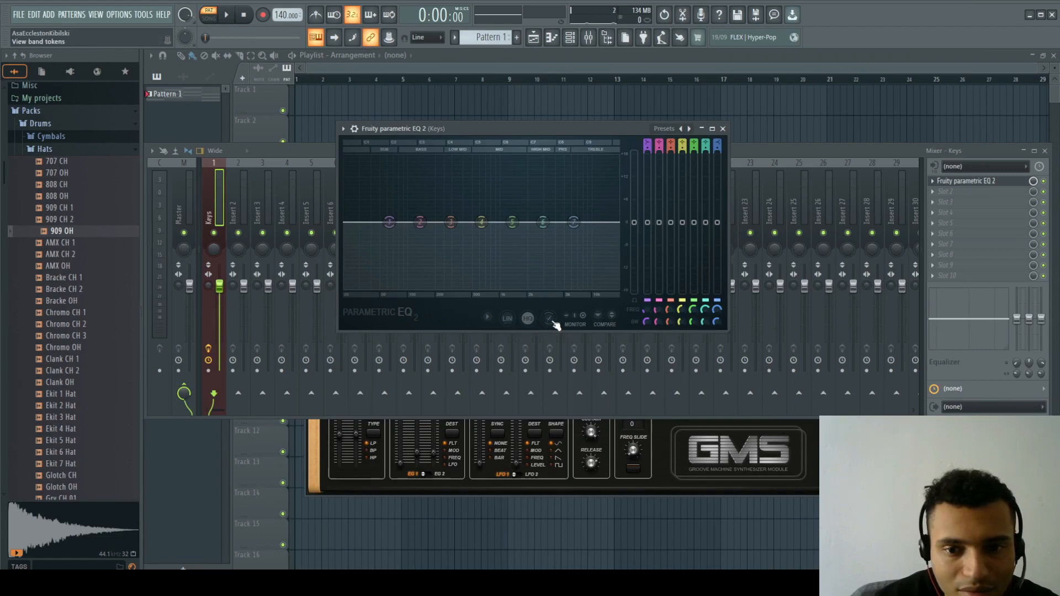
click(487, 317)
click(486, 317)
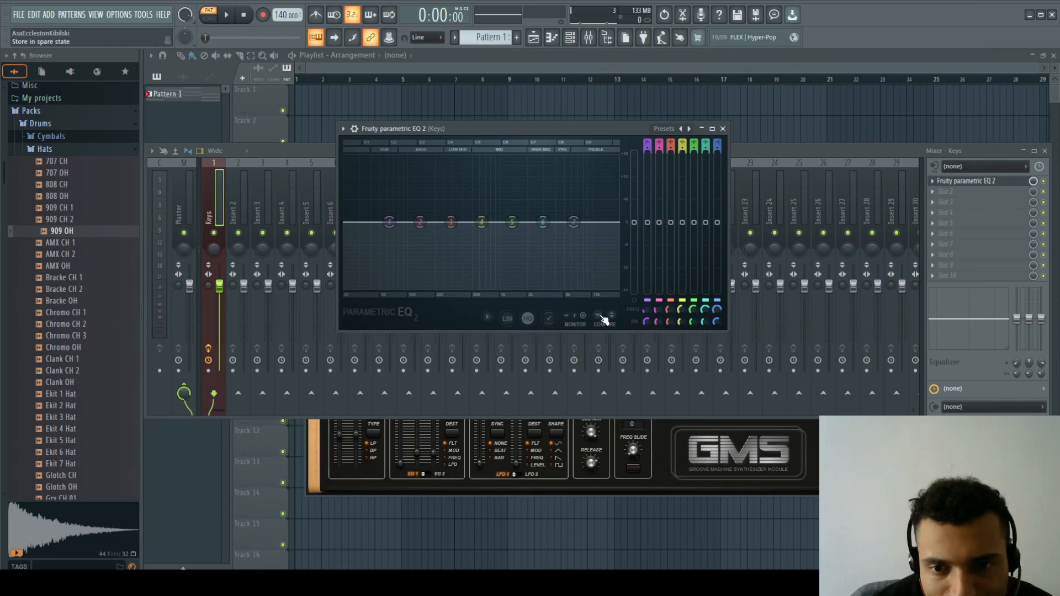
click(488, 317)
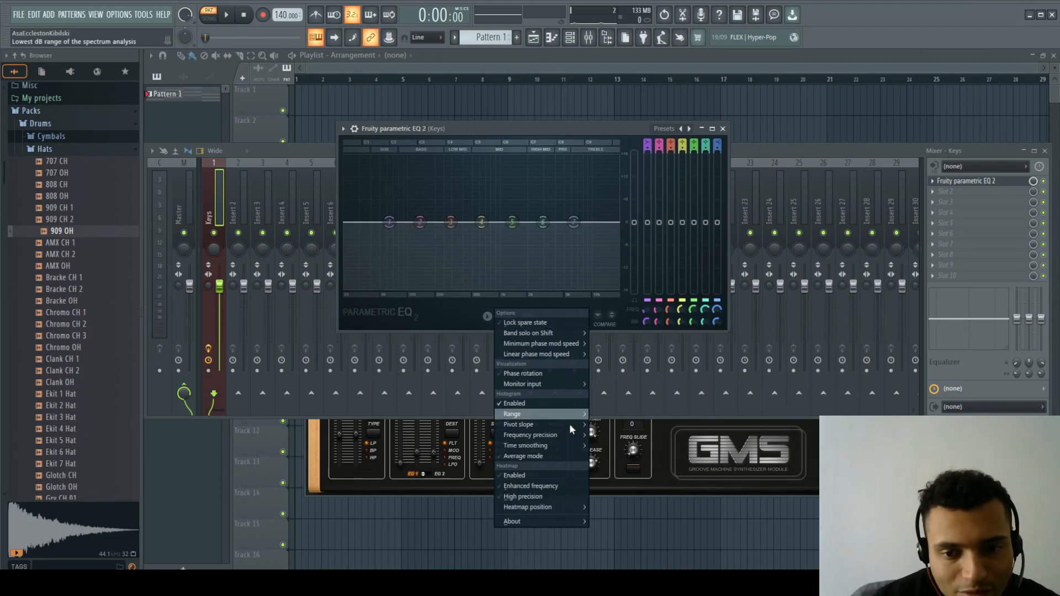
mouse_move(557, 439)
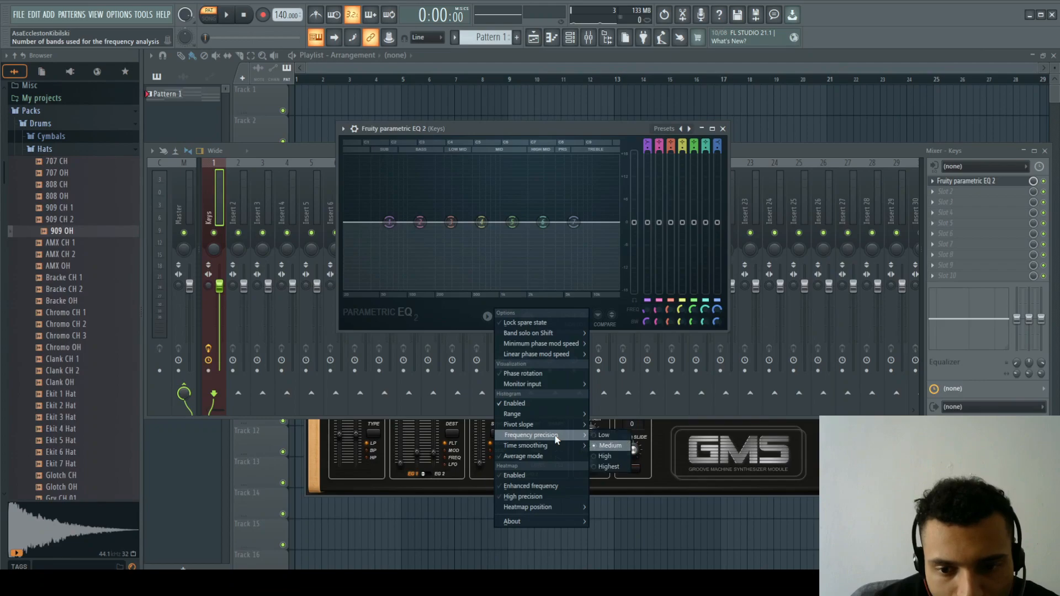
click(532, 475)
drag(543, 127, 538, 128)
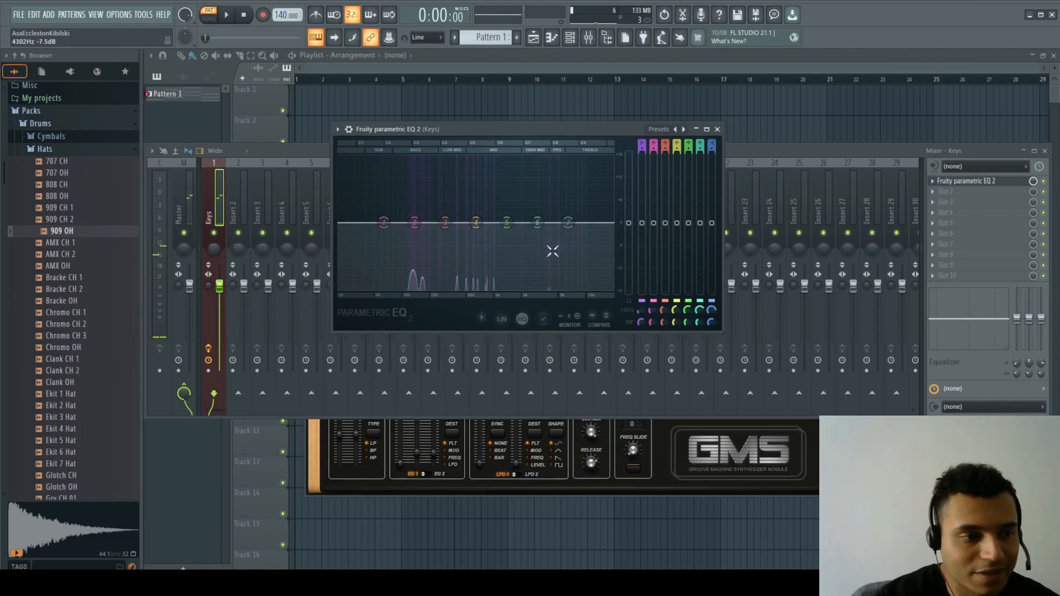
Check the EQ's heatmap option and play back the pattern to examine the Keys frequencies on the heatmap
click(480, 318)
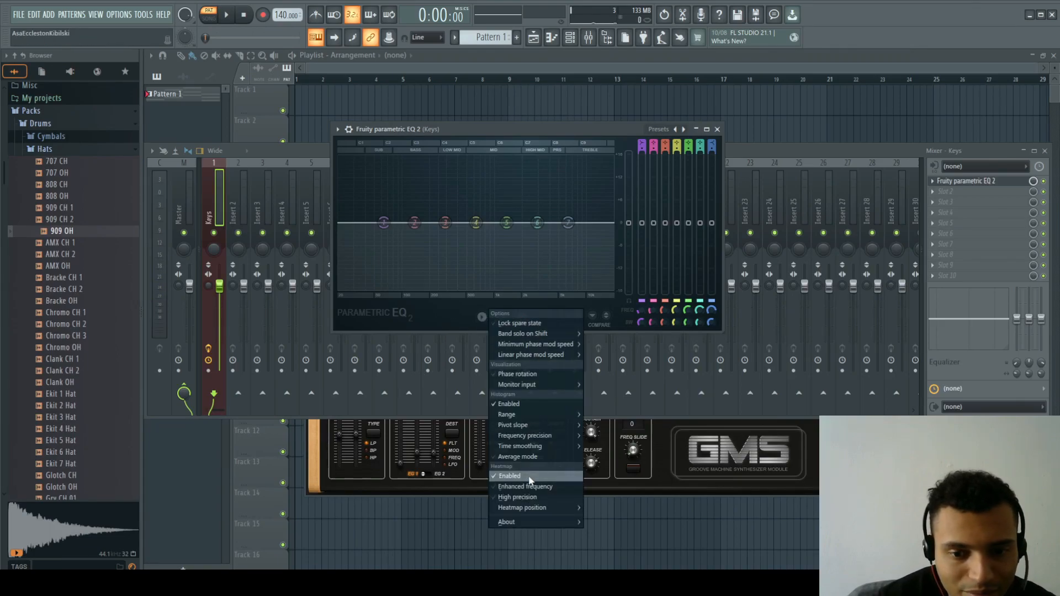
click(460, 309)
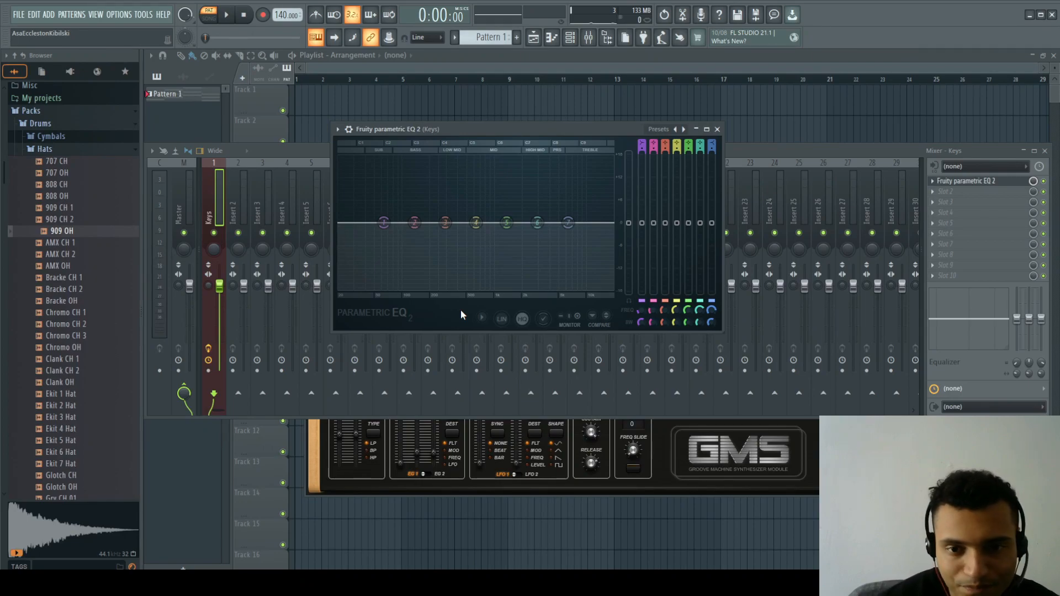
key(space)
key(space)
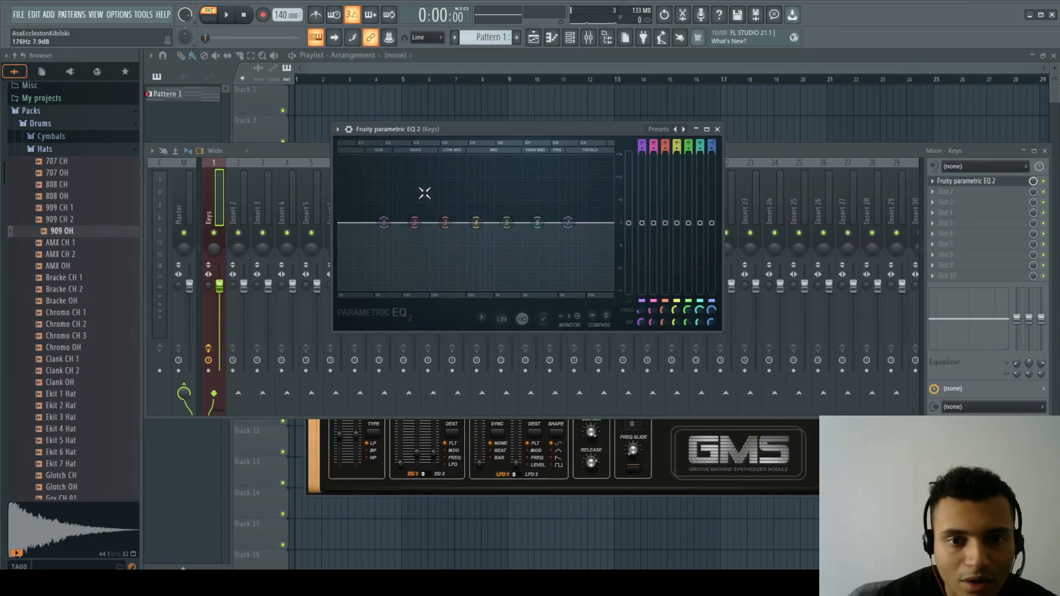
key(space)
key(space)
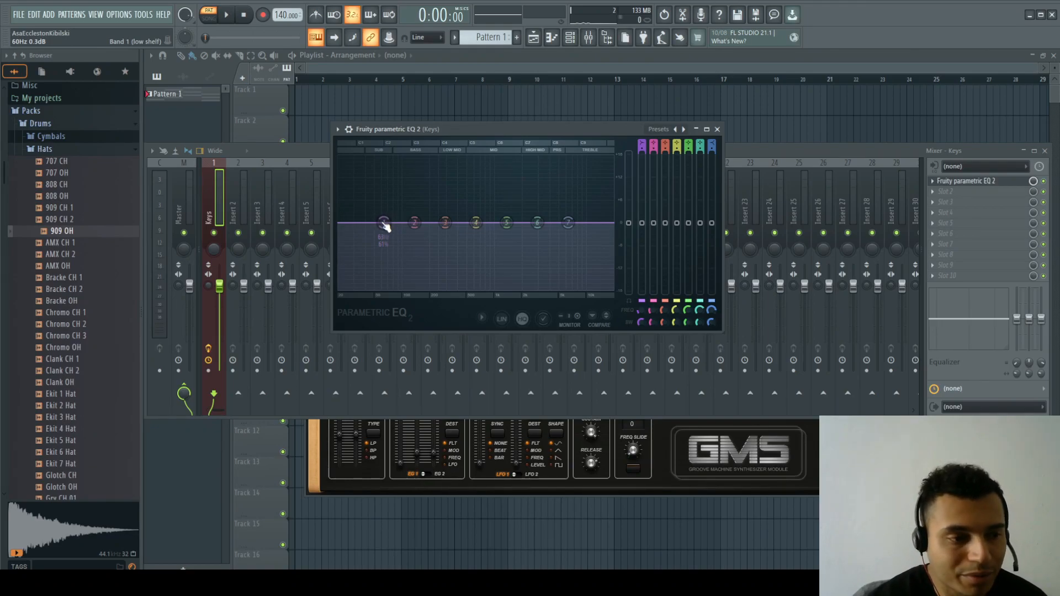
Try sweeping band 1's low shelf cut up to about 361 Hz during playback, and return the band to flat
mouse_move(385, 226)
mouse_down()
mouse_move(393, 239)
mouse_move(435, 209)
mouse_move(390, 249)
mouse_move(393, 239)
mouse_move(399, 248)
mouse_move(401, 231)
mouse_move(386, 228)
mouse_up()
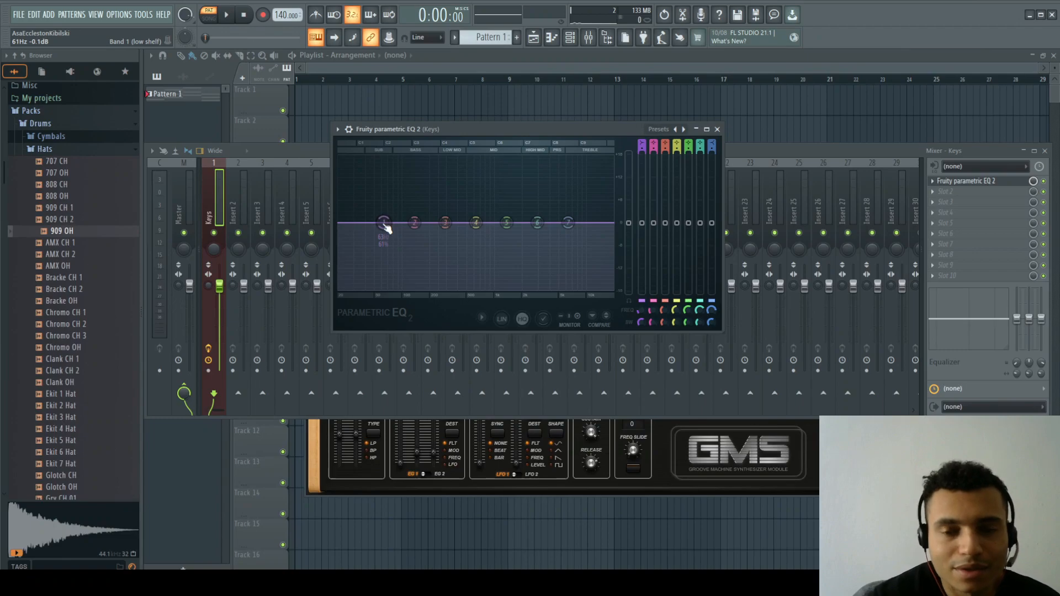
drag(386, 228, 386, 231)
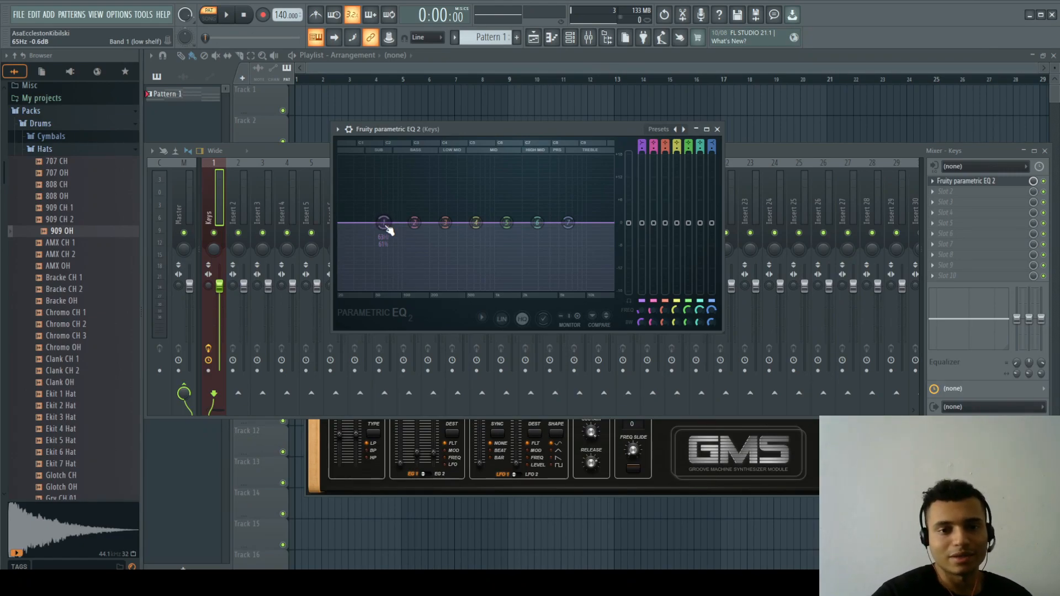
key(space)
drag(386, 226, 448, 286)
key(space)
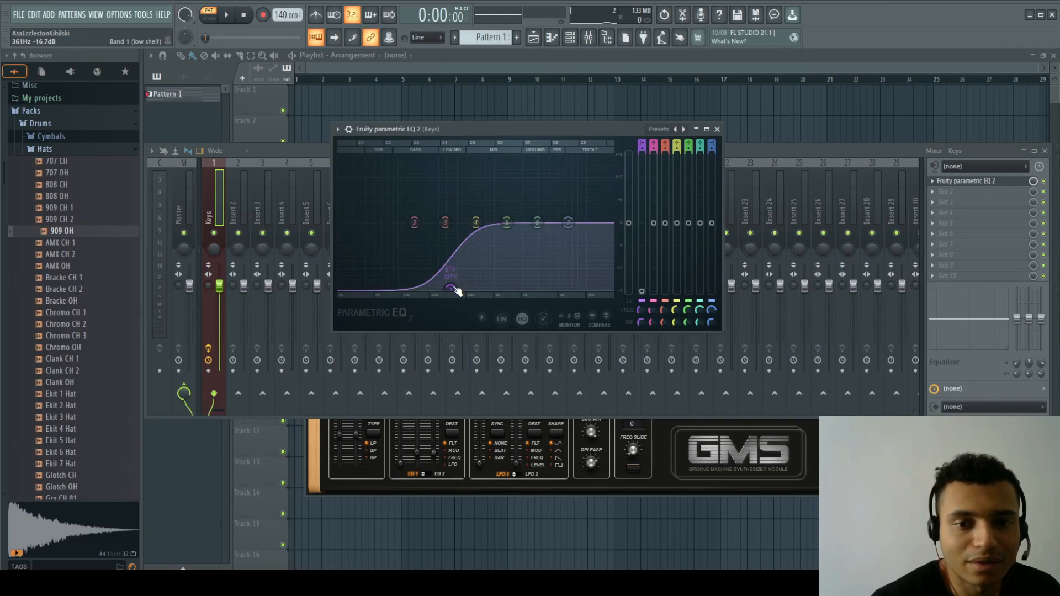
drag(451, 288, 391, 225)
key(space)
key(space)
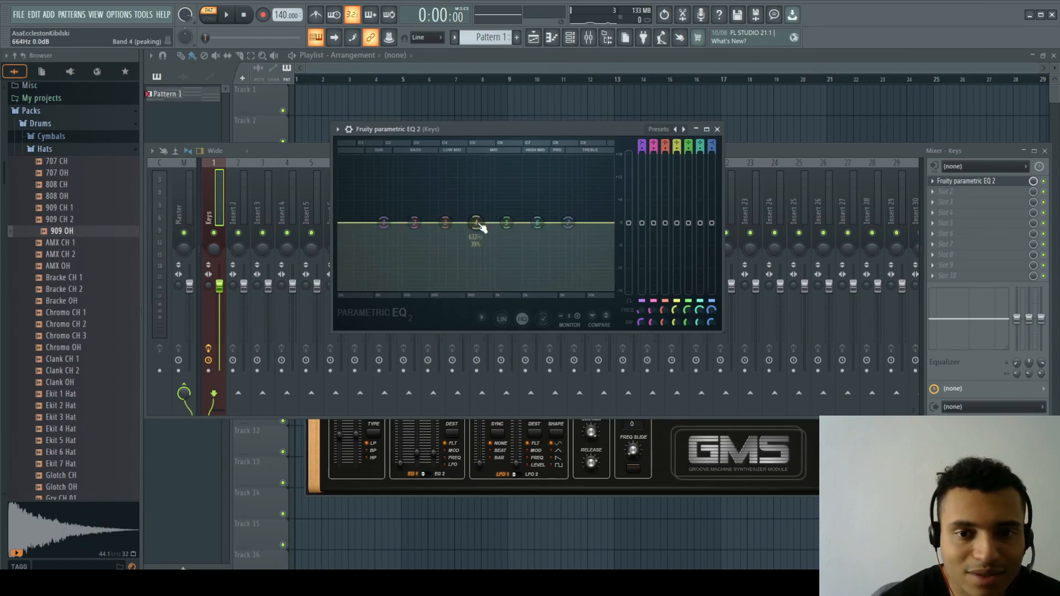
Try a cut of about -5.3 dB with a changed bandwidth on peaking band 4, and reset the band
drag(479, 227, 480, 254)
scroll(482, 257, down, 3)
alt+click(479, 254)
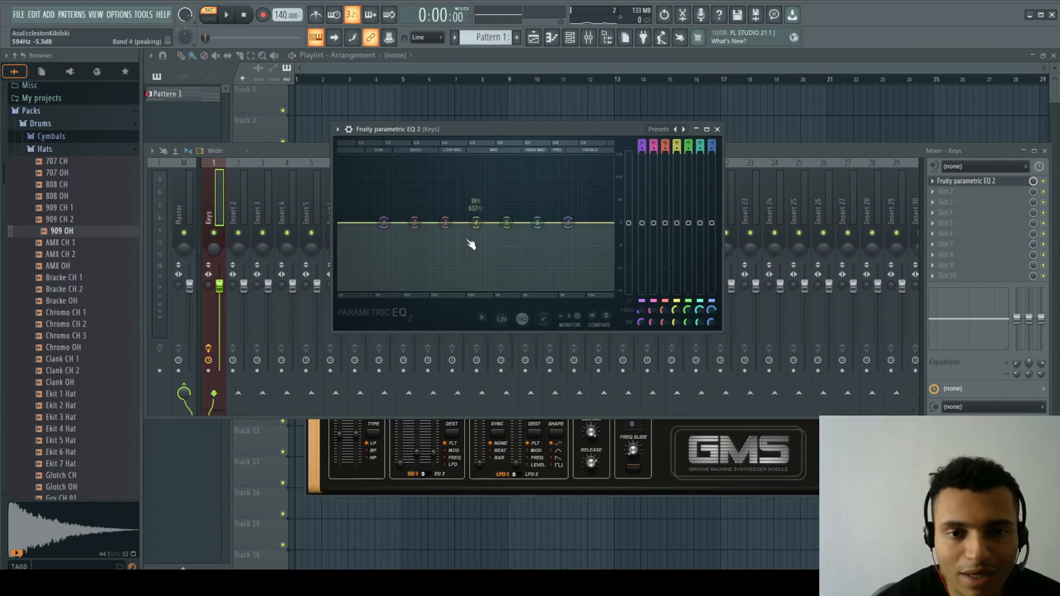
Lower band 1's low shelf to -18 dB at 115 Hz and vary its bandwidth during playback
drag(385, 223, 409, 288)
scroll(394, 253, down, 4)
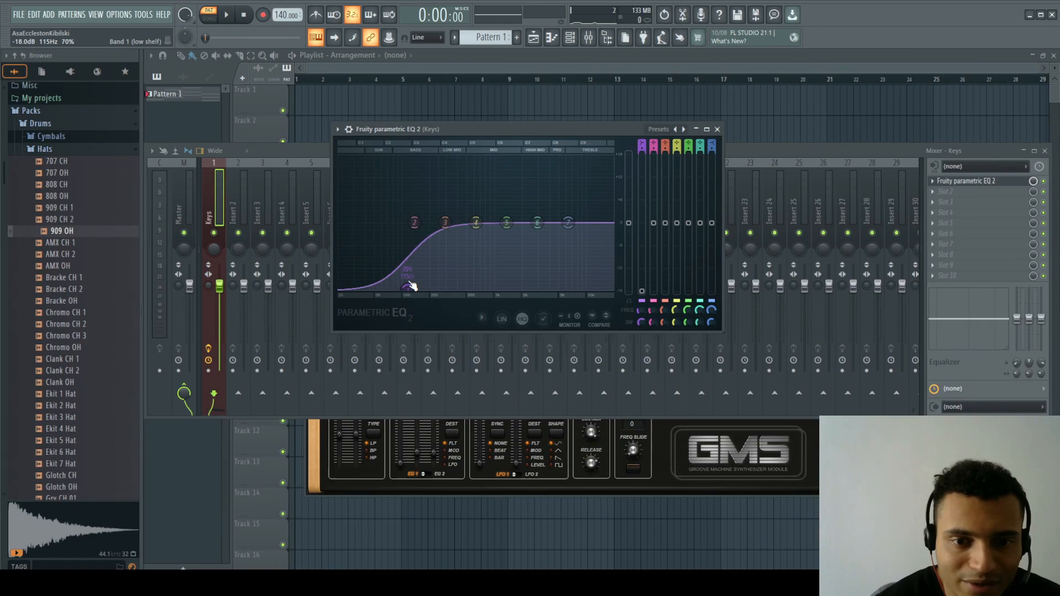
key(space)
scroll(412, 286, up, 3)
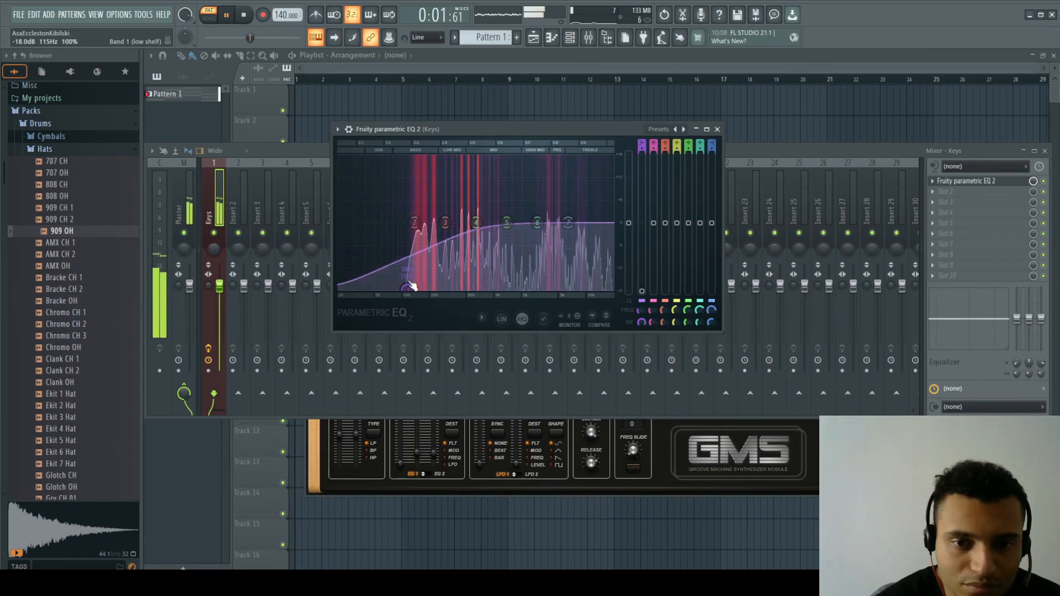
scroll(412, 286, down, 10)
scroll(411, 286, up, 1)
Shift band 1's low cut to about 222 Hz, adjust its bandwidth, stop playback and reset the band
drag(410, 284, 436, 293)
scroll(437, 293, up, 5)
key(space)
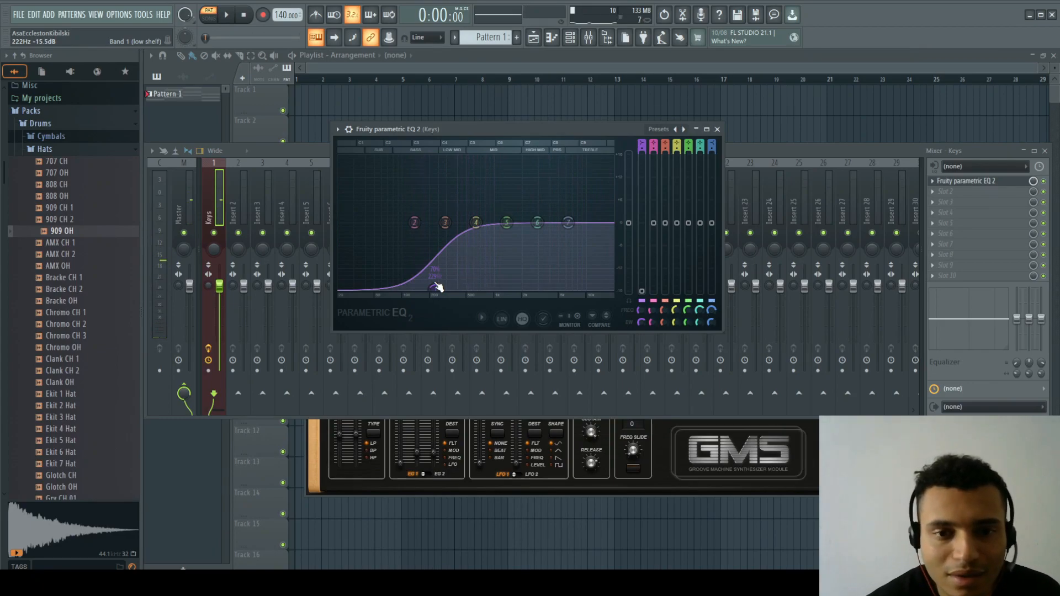
alt+click(435, 286)
Try adjusting the highest EQ band, band 7, and play back the pattern
drag(572, 241, 564, 215)
key(space)
key(space)
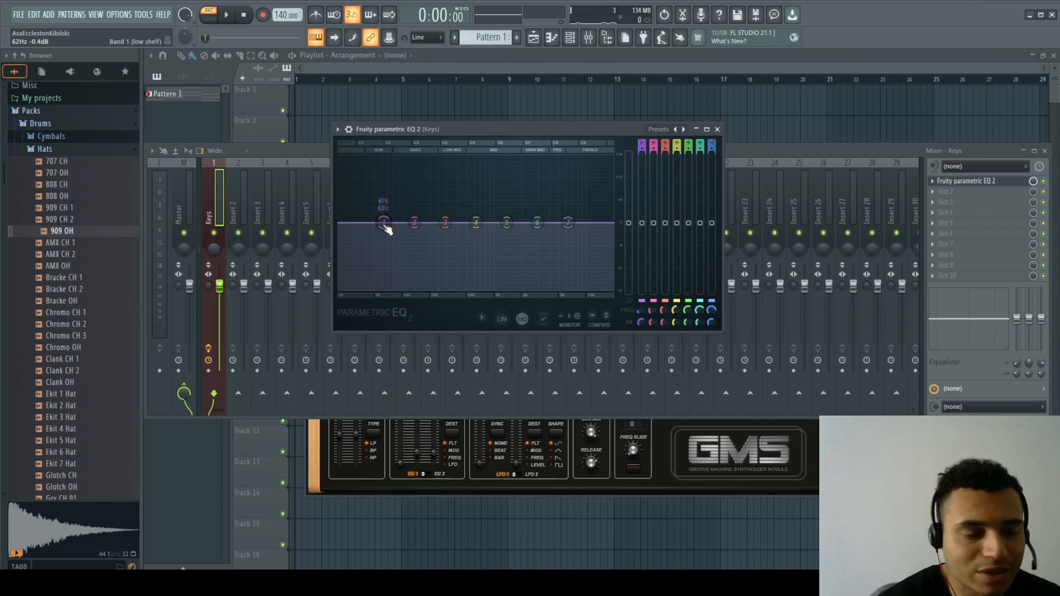
Try a steep low-frequency cut with band 1, and reset the band to flat
drag(388, 229, 407, 293)
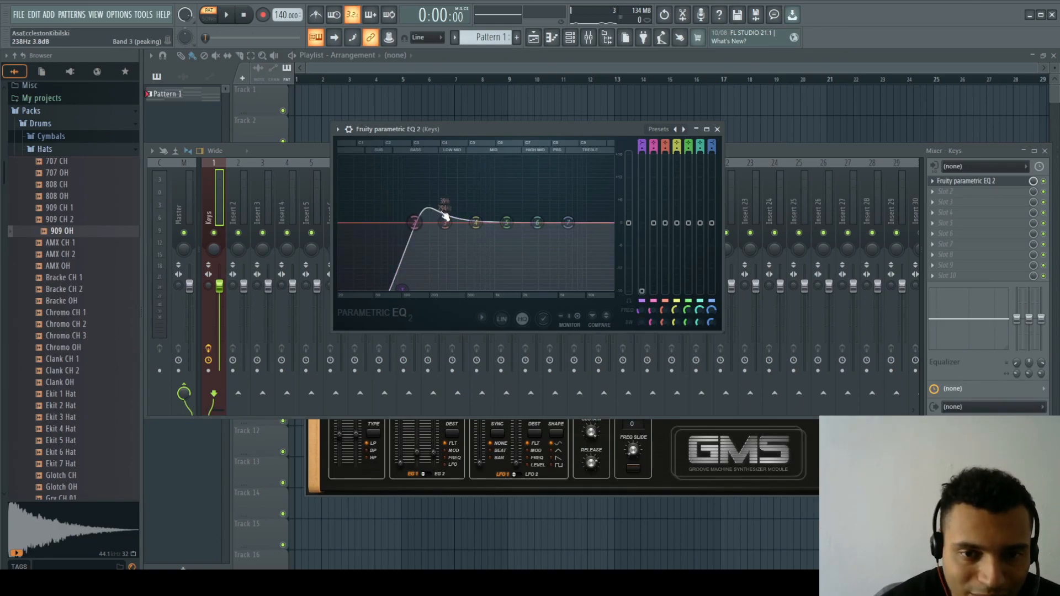
alt+click(406, 292)
right_click(382, 225)
click(382, 225)
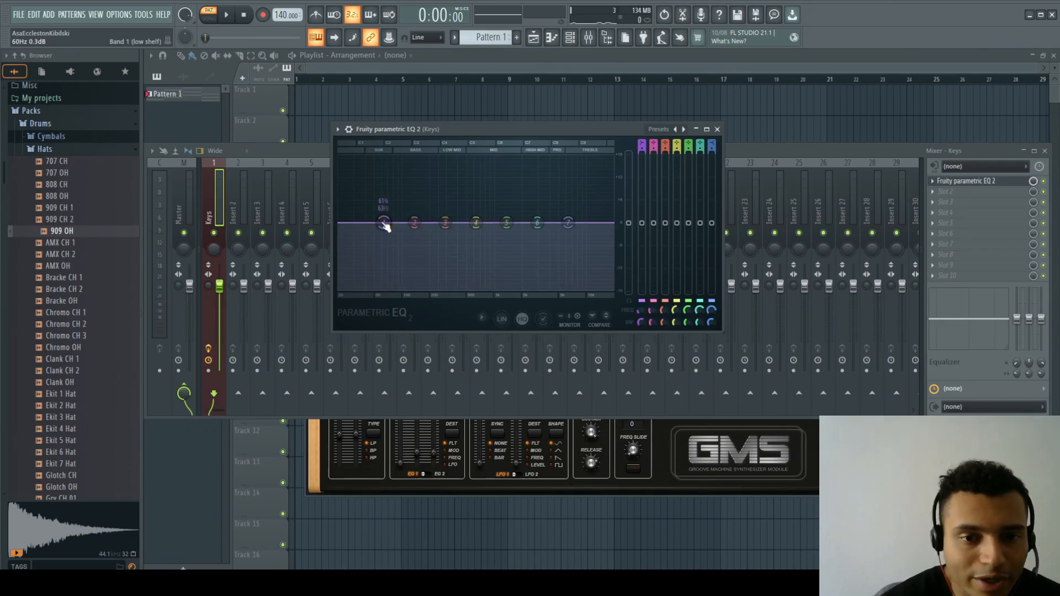
right_click(384, 223)
click(438, 228)
Keep band 1 as Low shelf, try -16.6 dB at 92 Hz with bandwidths from 56% to 100%, and reset the band
right_click(380, 227)
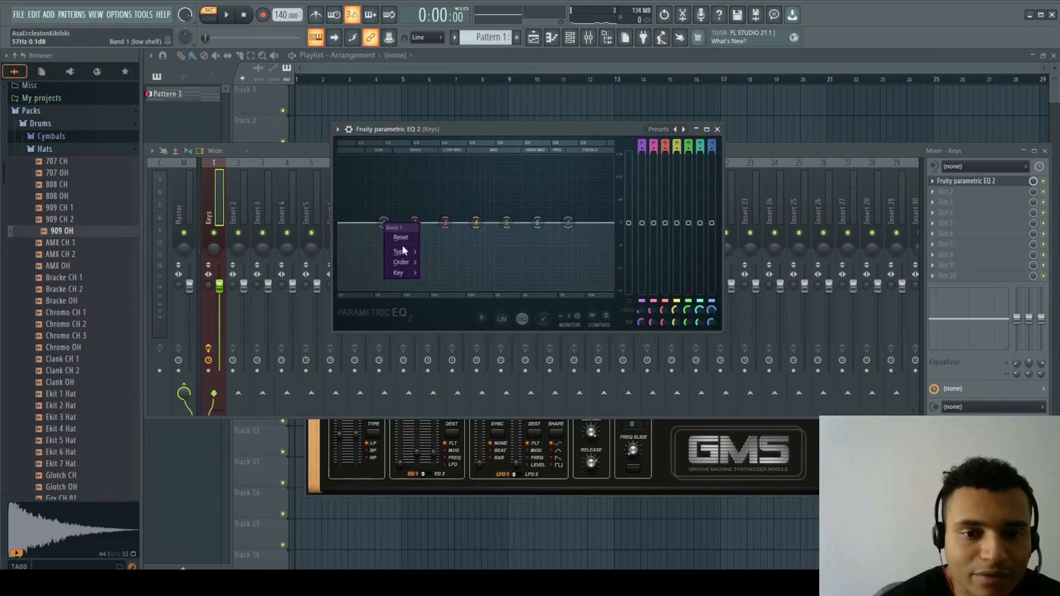
mouse_move(404, 252)
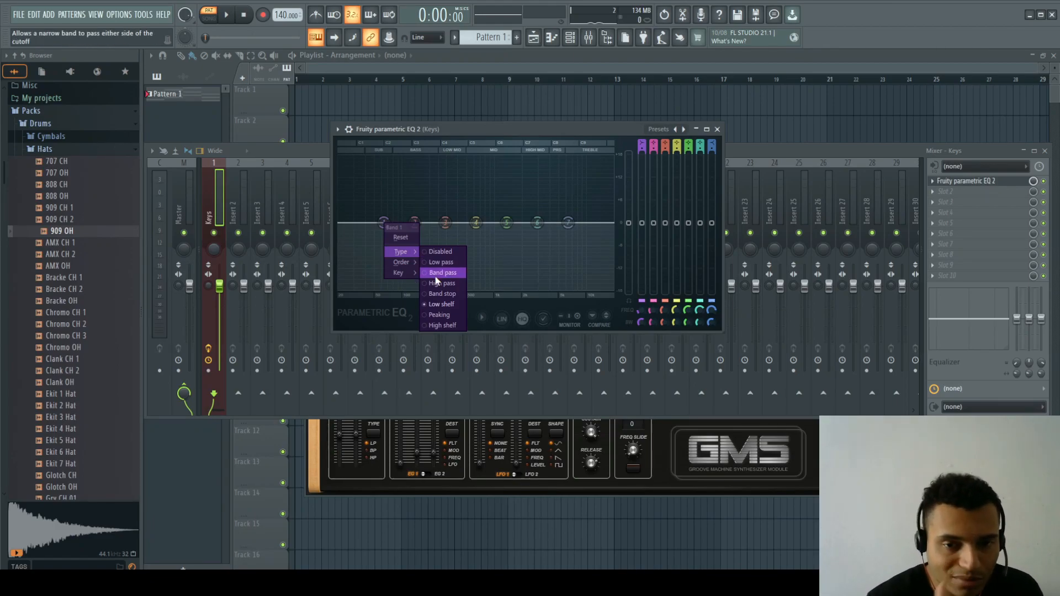
click(451, 305)
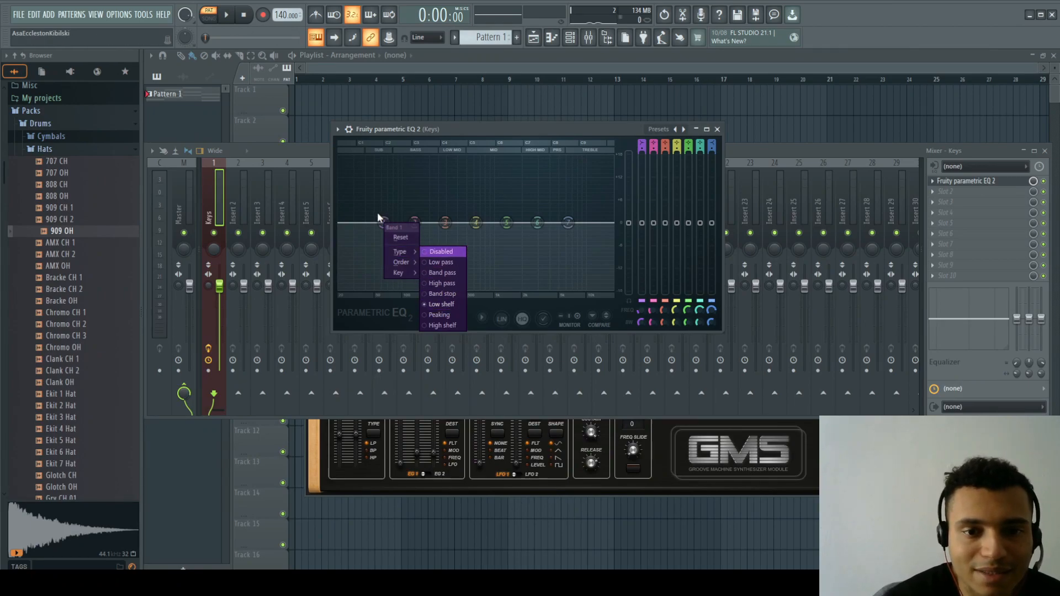
drag(384, 223, 405, 277)
scroll(406, 281, up, 5)
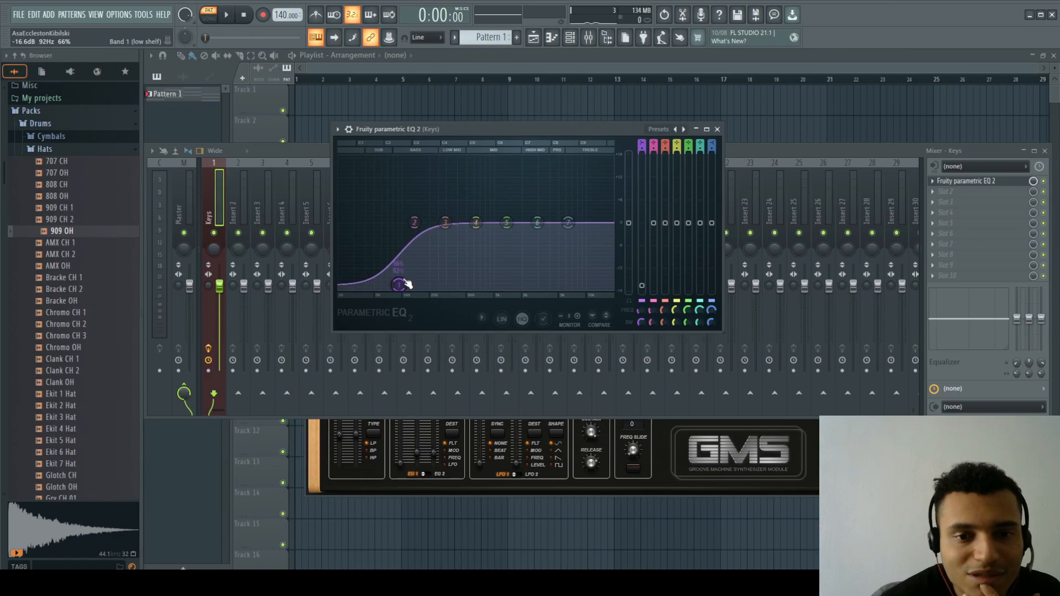
scroll(408, 284, down, 4)
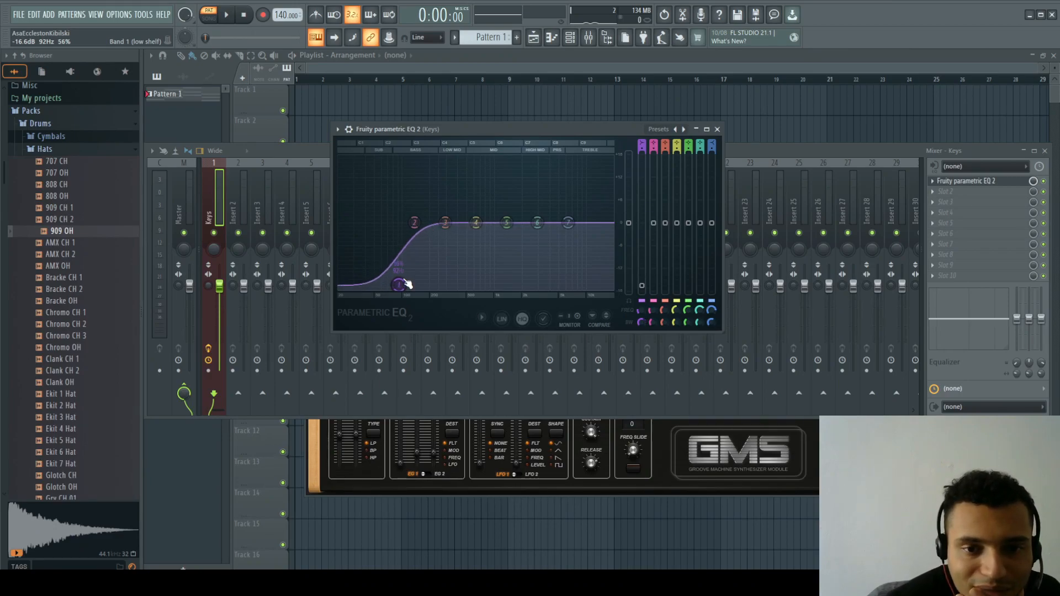
scroll(408, 284, up, 6)
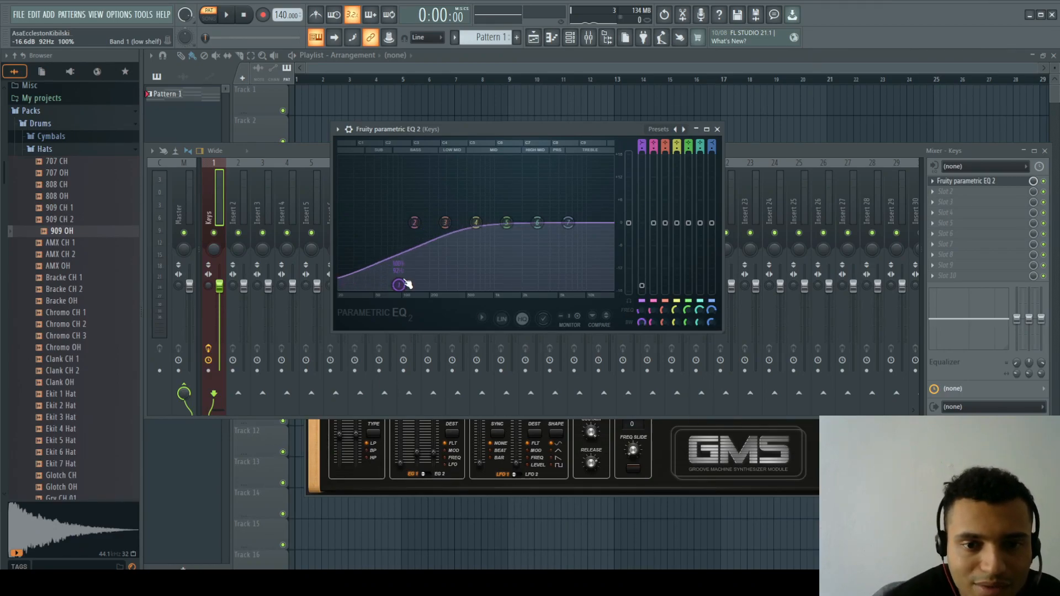
alt+click(402, 286)
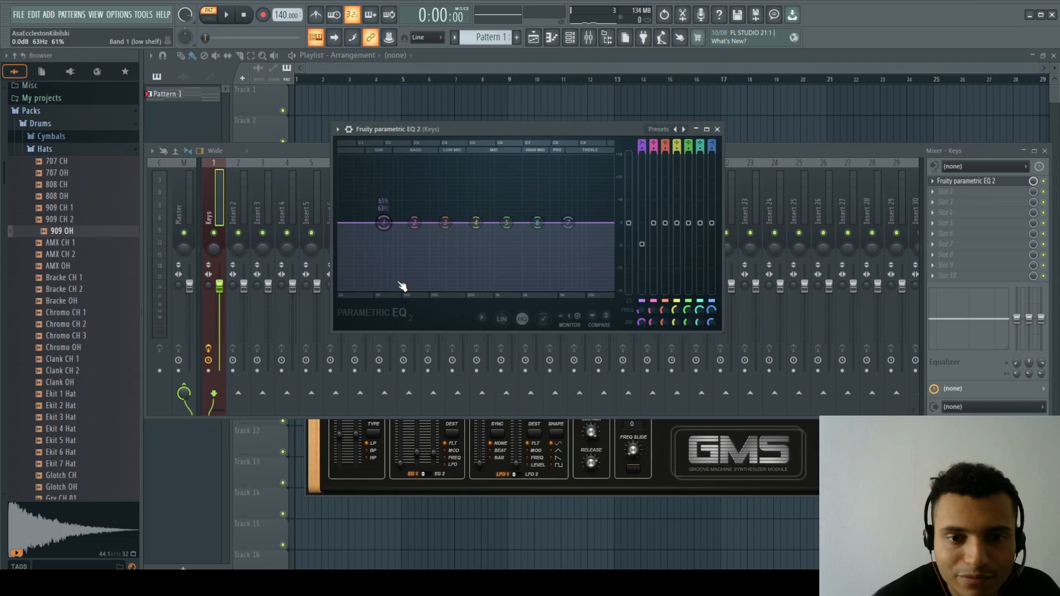
Change band 1's filter type to High pass
right_click(385, 224)
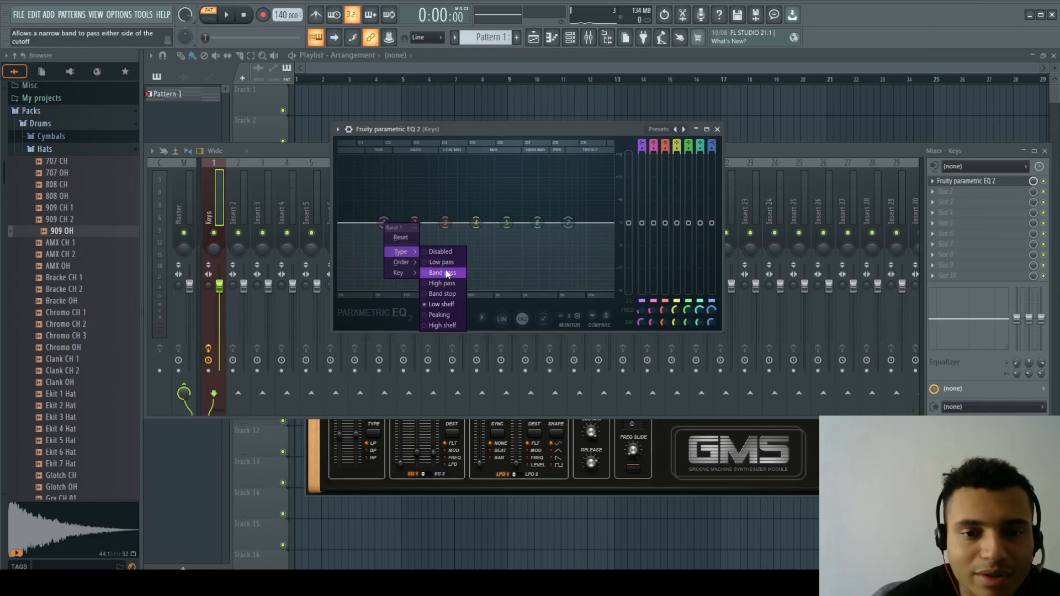
click(446, 283)
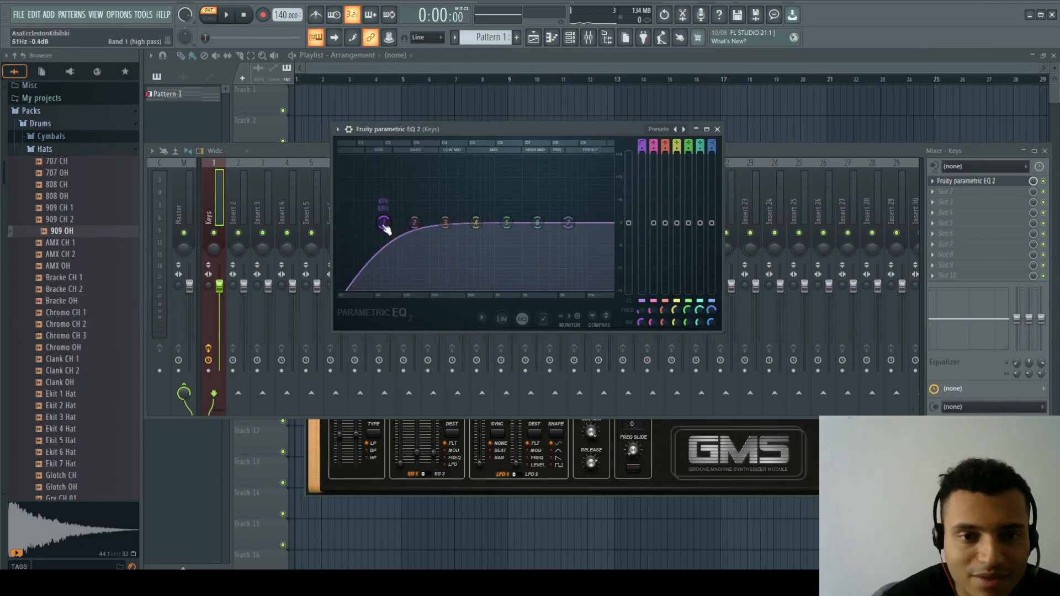
Try band 1's high-pass cutoff at 107 Hz with 51% bandwidth and at 99 Hz with 56% bandwidth
drag(384, 228, 409, 226)
scroll(406, 228, down, 5)
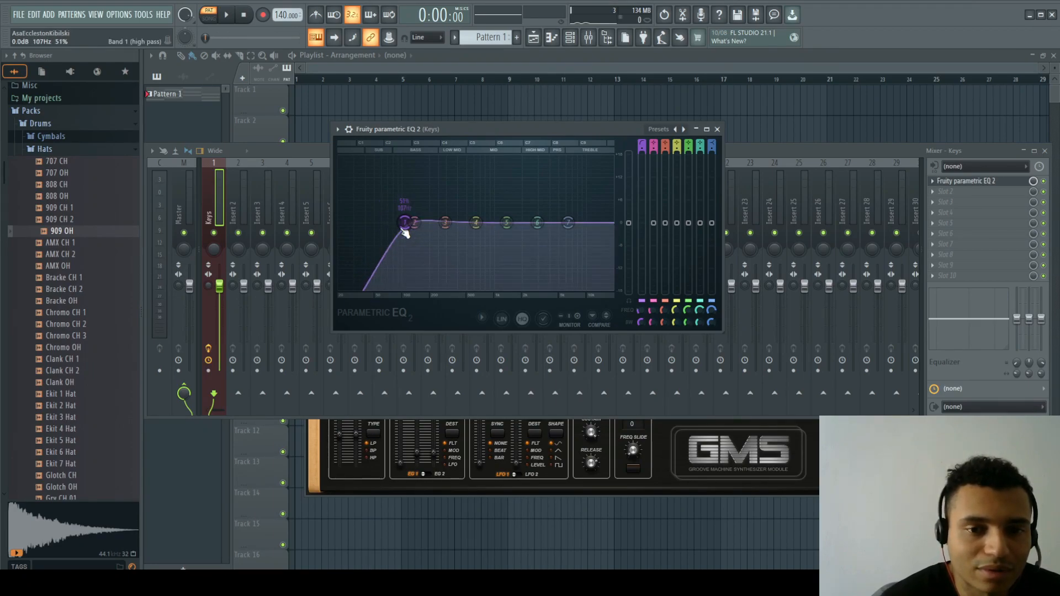
mouse_move(407, 227)
mouse_down()
mouse_move(425, 227)
mouse_move(406, 227)
mouse_up()
scroll(406, 227, down, 5)
scroll(406, 227, up, 8)
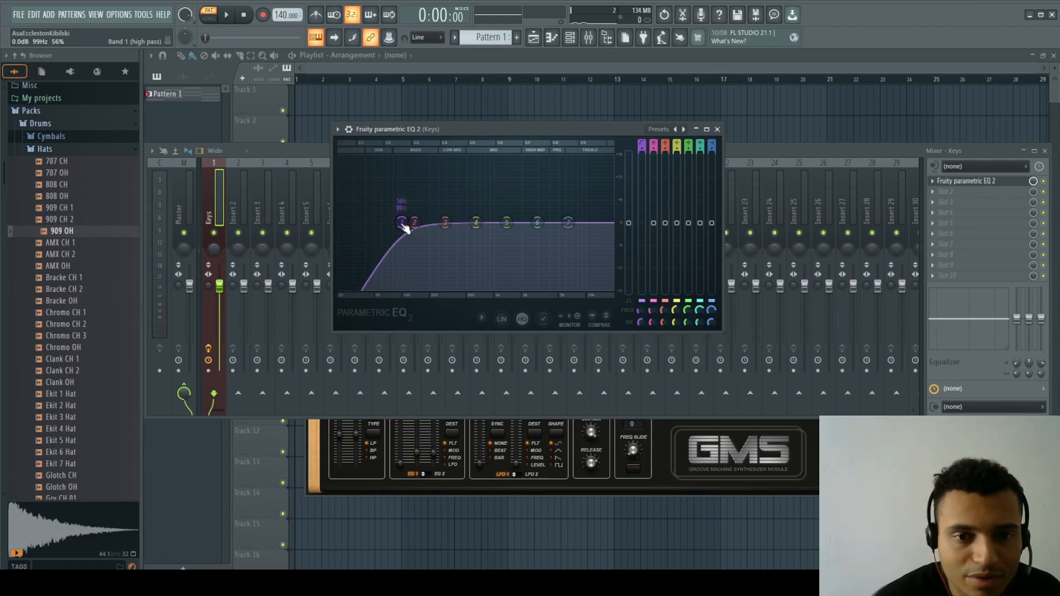
Check band 1's filter type options, and try its high-pass resonance with 31% bandwidth at 97 Hz
mouse_move(402, 223)
mouse_down()
mouse_move(423, 223)
mouse_move(398, 222)
mouse_up()
right_click(397, 222)
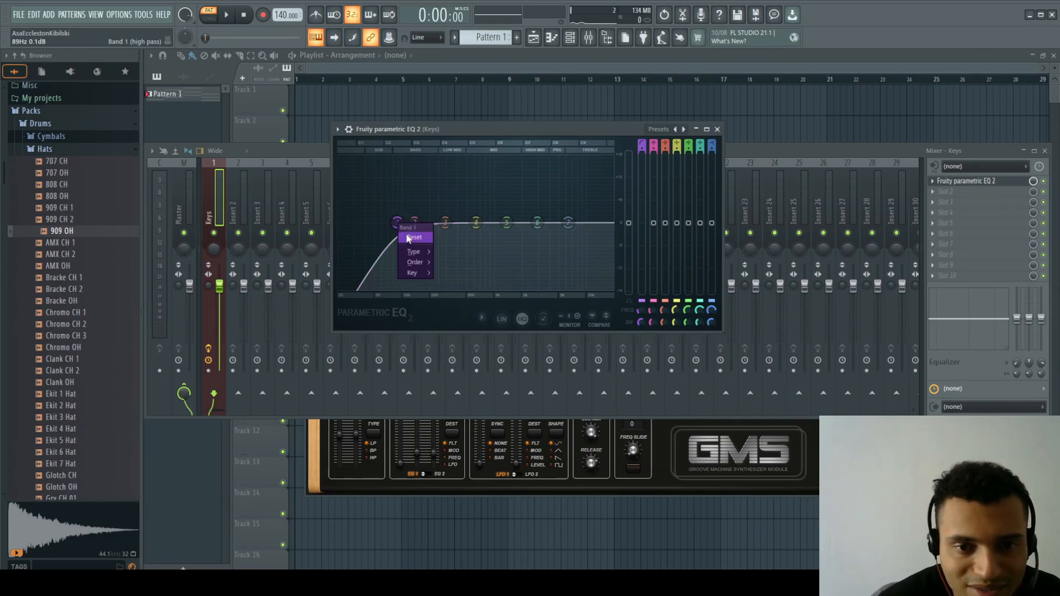
mouse_move(422, 250)
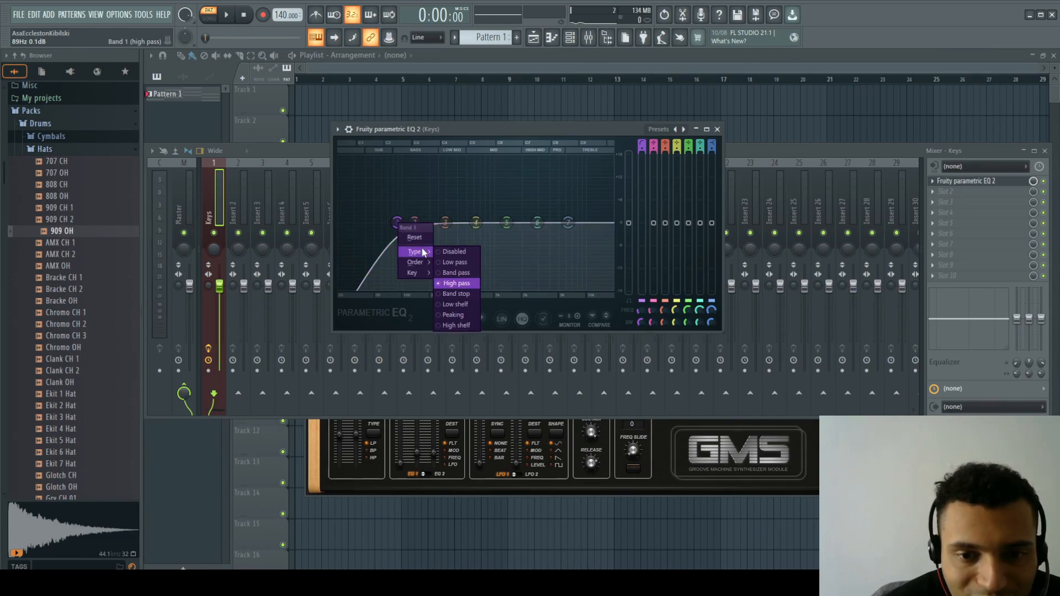
click(393, 222)
drag(398, 223, 402, 224)
scroll(405, 228, down, 5)
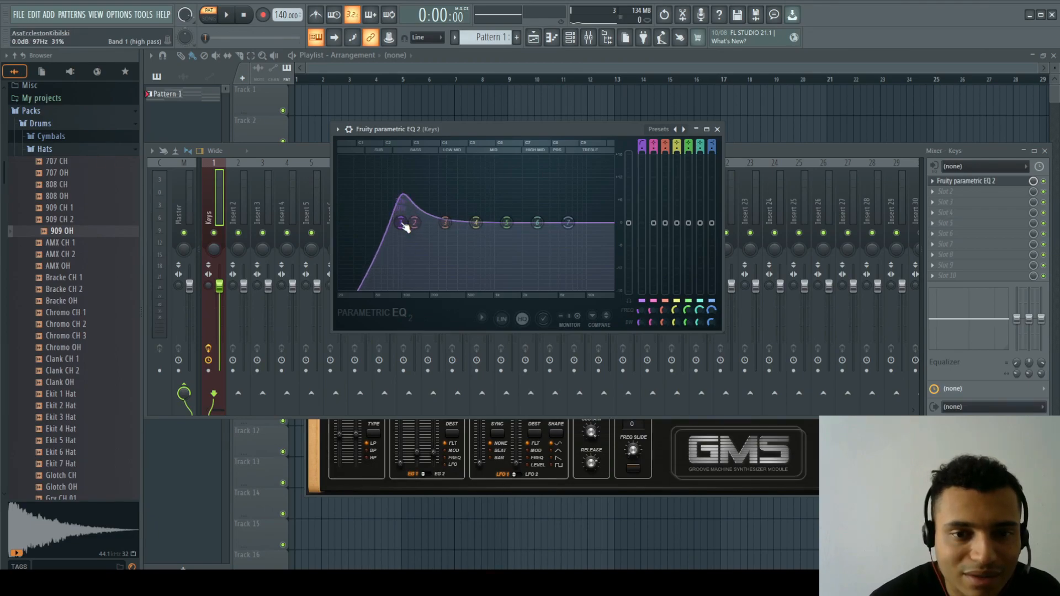
scroll(406, 228, up, 8)
Move band 1's high-pass cutoff to about 181 Hz and set its bandwidth to 55%
drag(404, 225, 432, 227)
scroll(385, 231, down, 5)
scroll(386, 232, up, 2)
scroll(430, 226, up, 1)
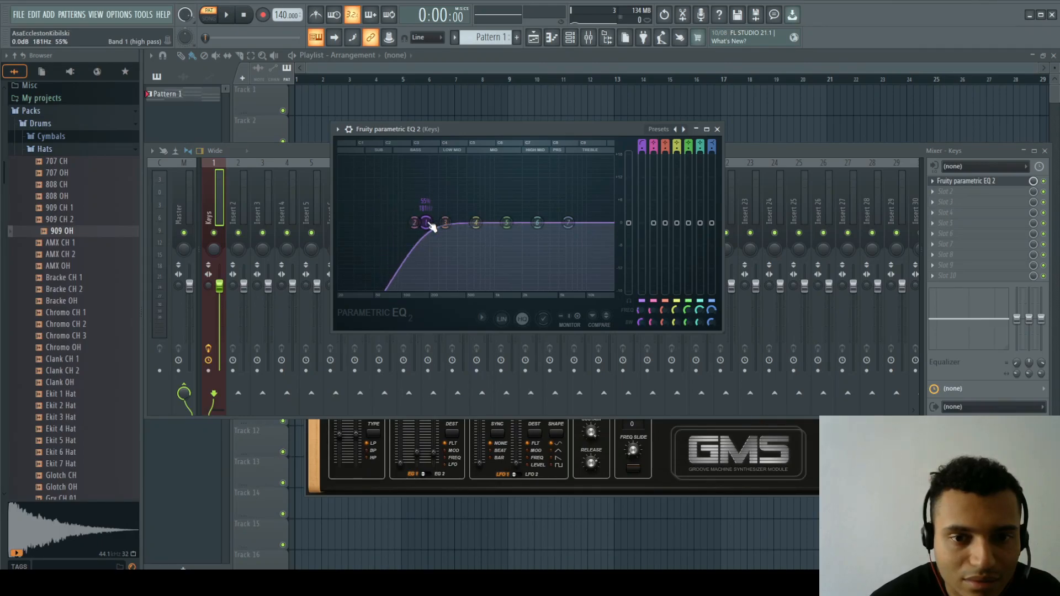
right_click(425, 227)
click(426, 221)
mouse_move(427, 223)
mouse_down()
mouse_move(385, 223)
mouse_move(430, 226)
mouse_up()
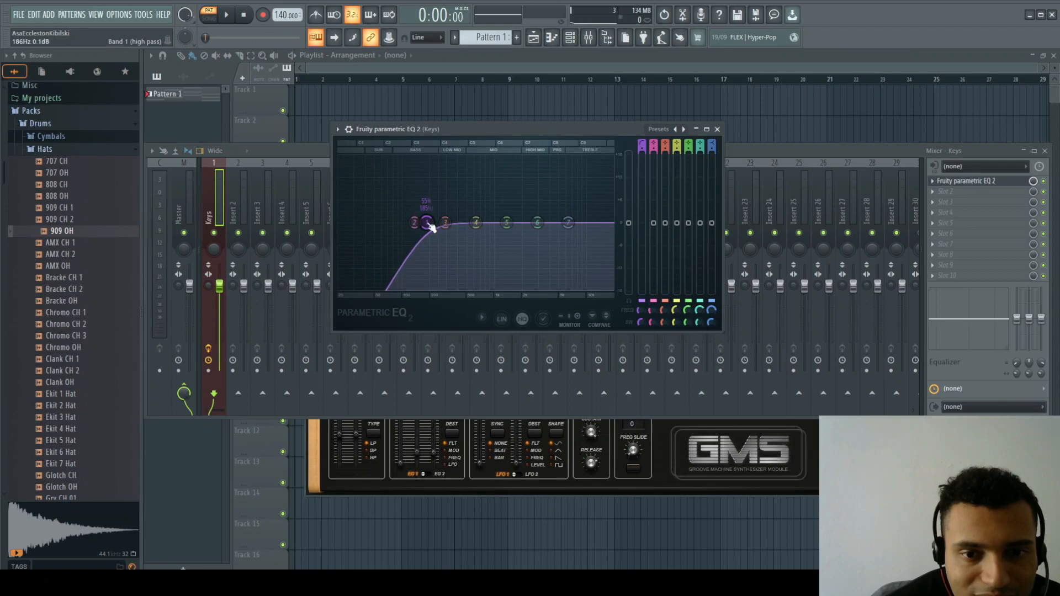
Lower band 1's cutoff back into the low frequencies with the High pass type, and set its order to Steep 8
scroll(431, 225, up, 8)
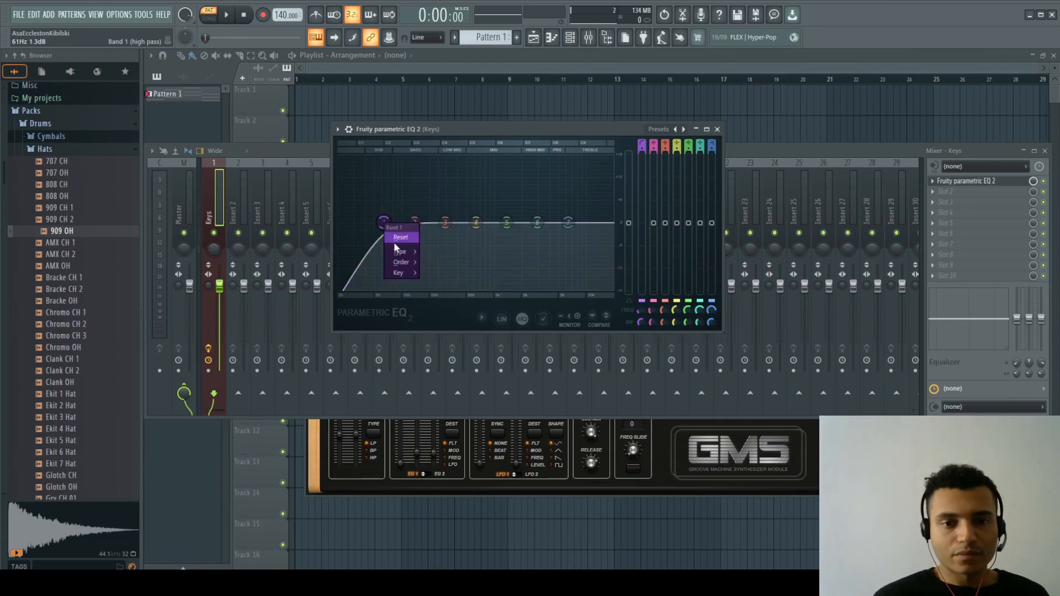
mouse_move(401, 253)
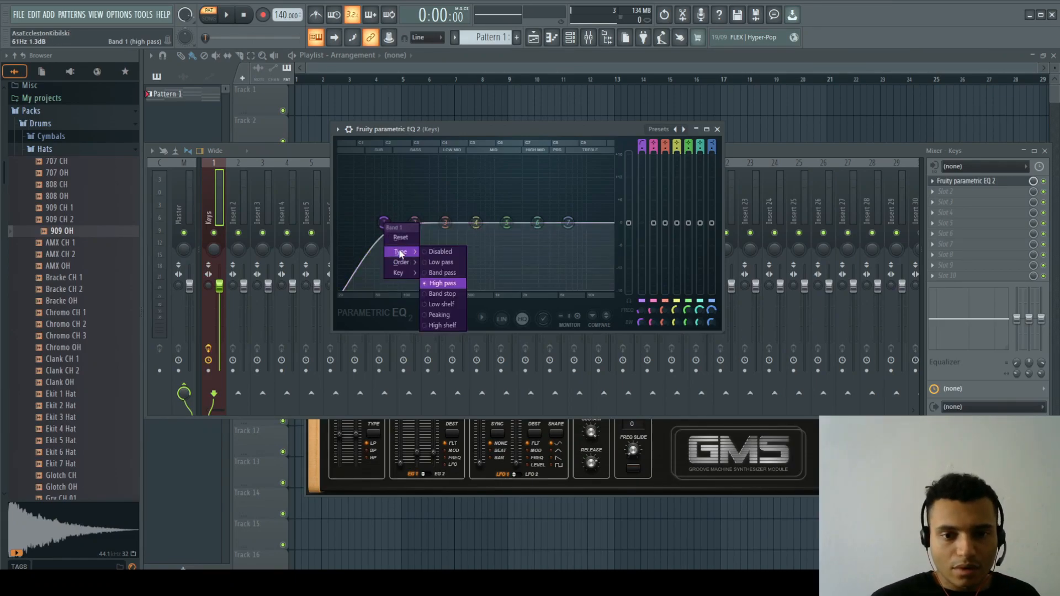
click(449, 285)
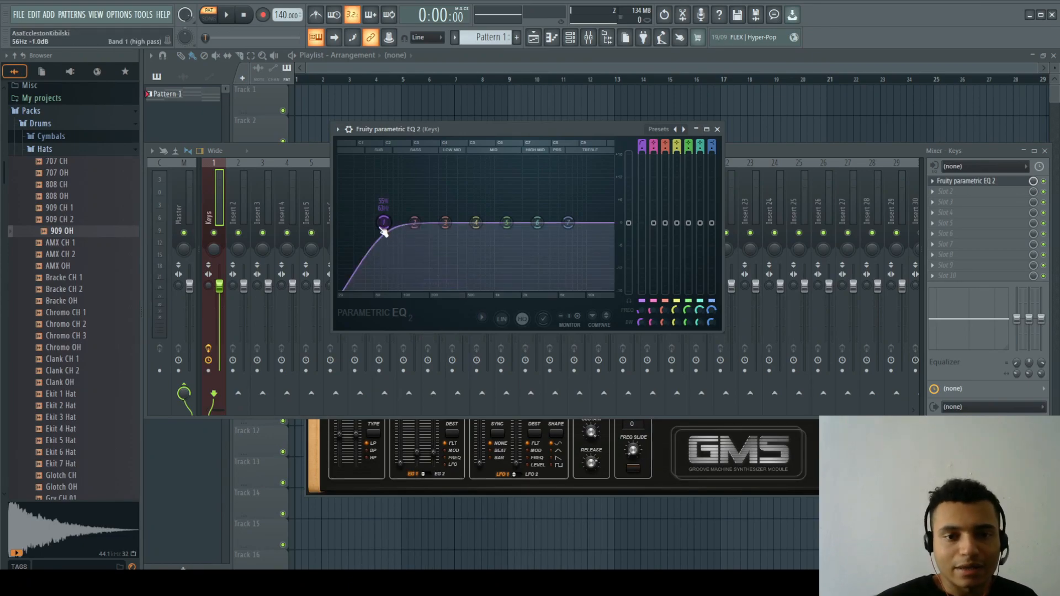
drag(387, 231, 393, 231)
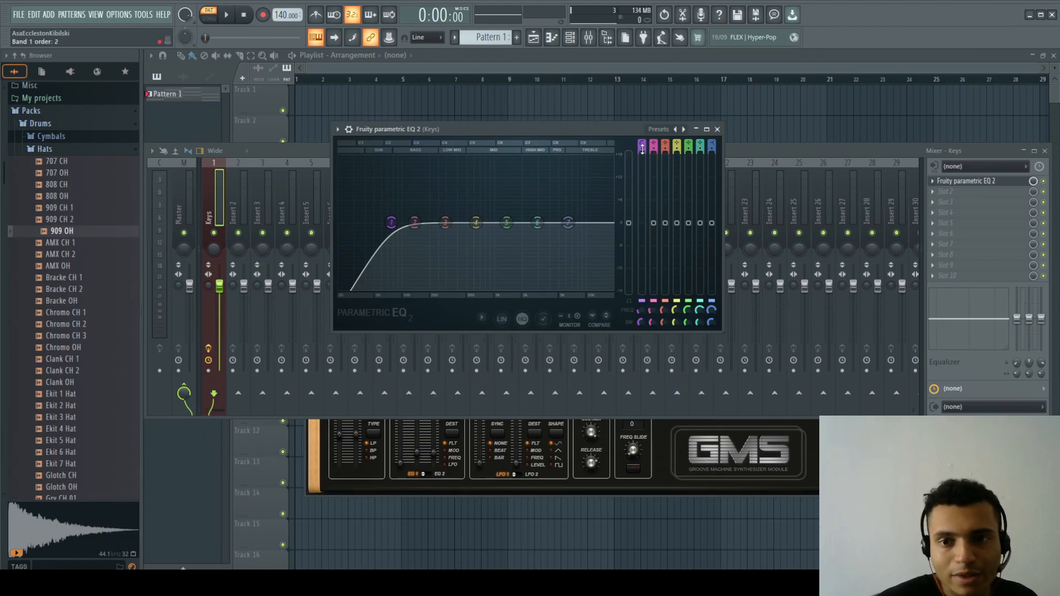
drag(642, 149, 642, 138)
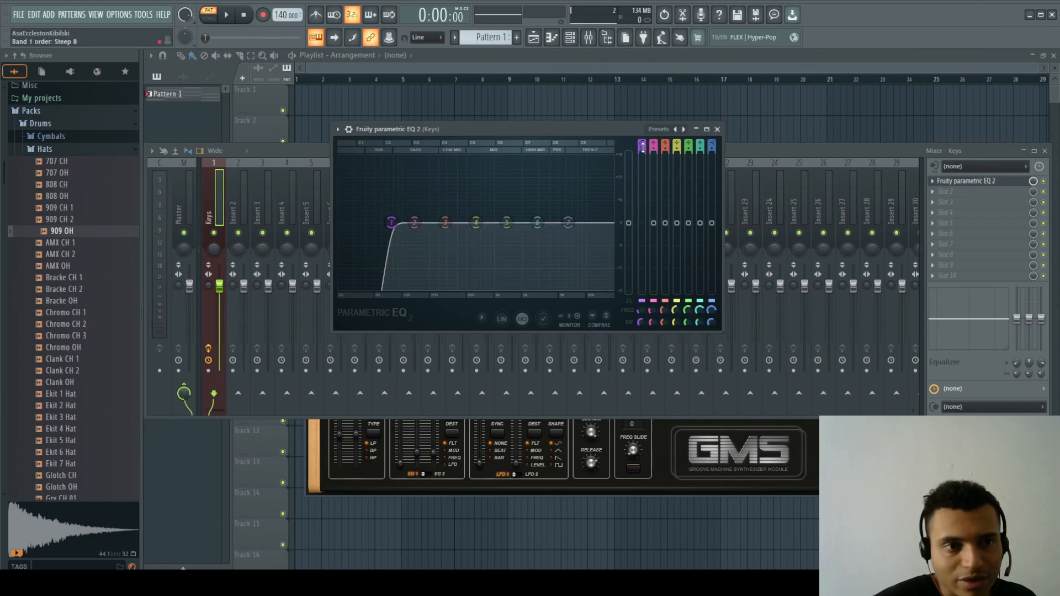
drag(643, 138, 642, 138)
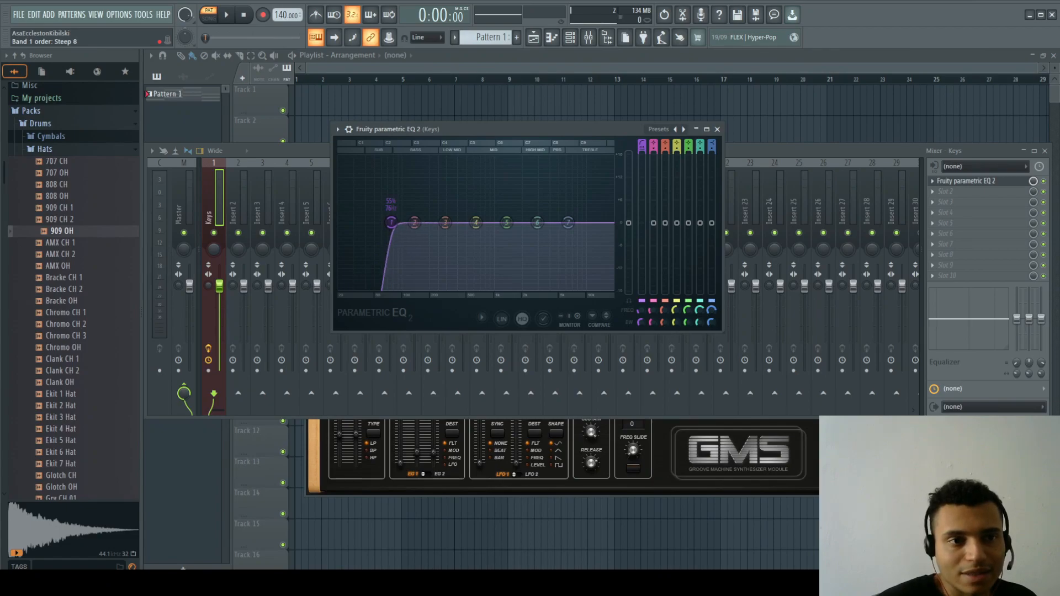
Sweep band 1's steep high-pass cutoff up towards the mids, play the pattern, and return the cutoff to about 72 Hz
drag(391, 222, 393, 222)
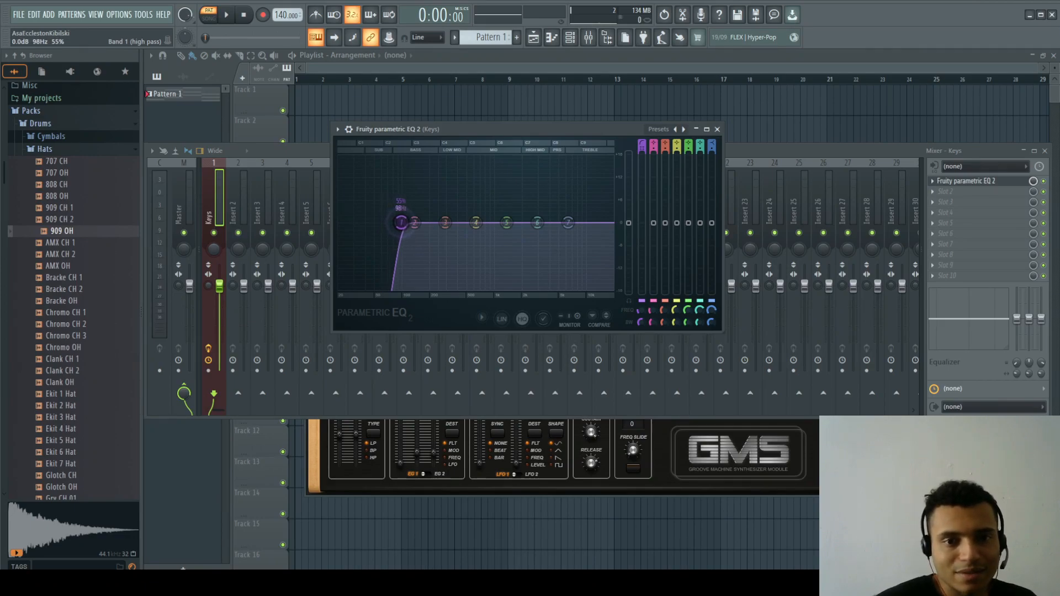
drag(394, 222, 476, 222)
key(space)
key(space)
mouse_move(382, 223)
mouse_down()
mouse_move(351, 223)
mouse_move(389, 222)
mouse_up()
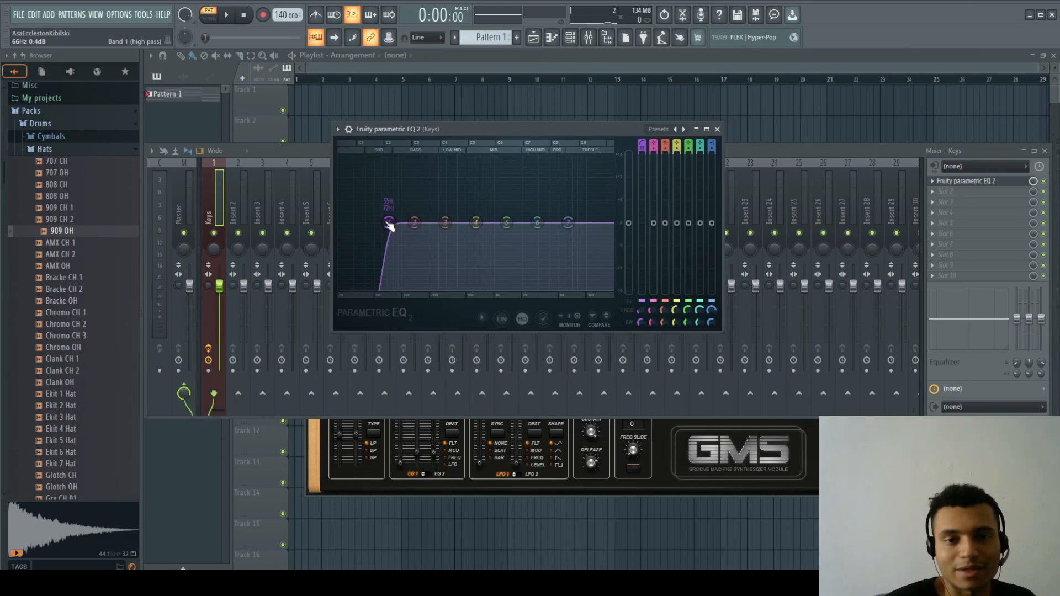
Raise band 1's high-pass cutoff in stages to 294 Hz, playing the pattern to judge the low-end cut
key(space)
drag(389, 224, 438, 223)
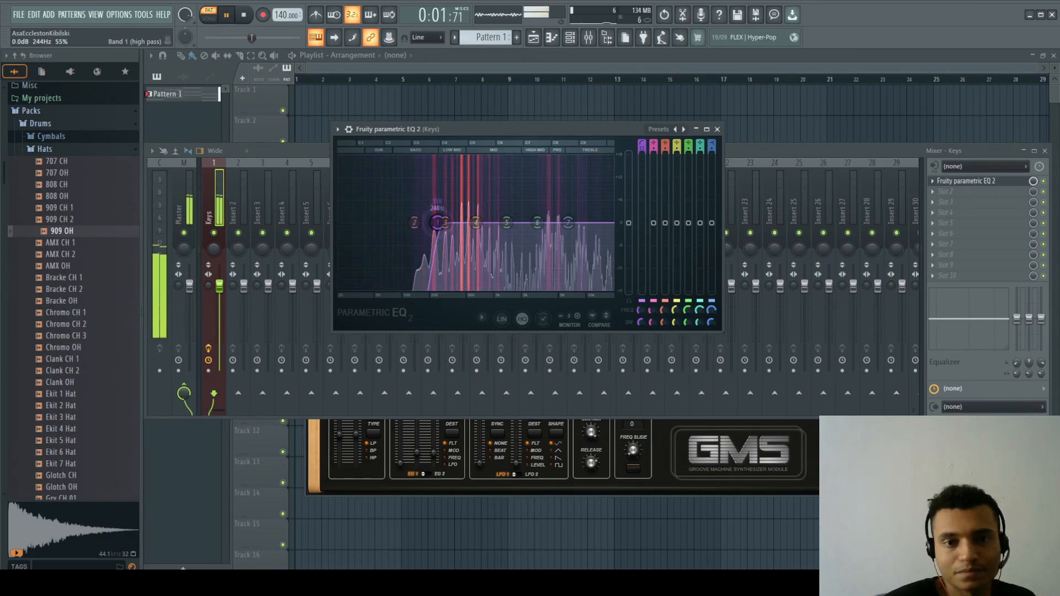
key(space)
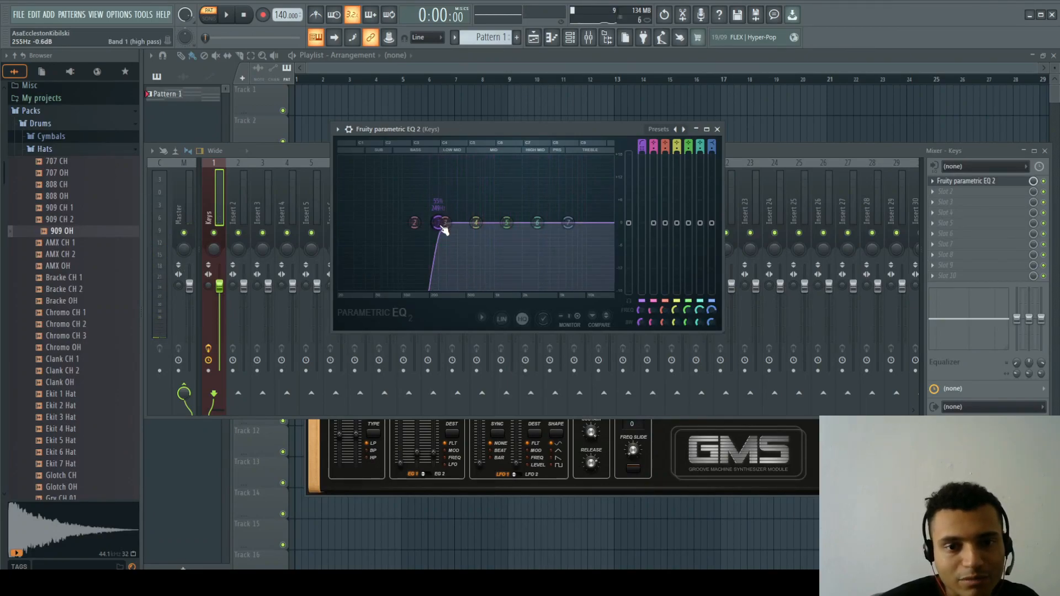
drag(440, 229, 442, 228)
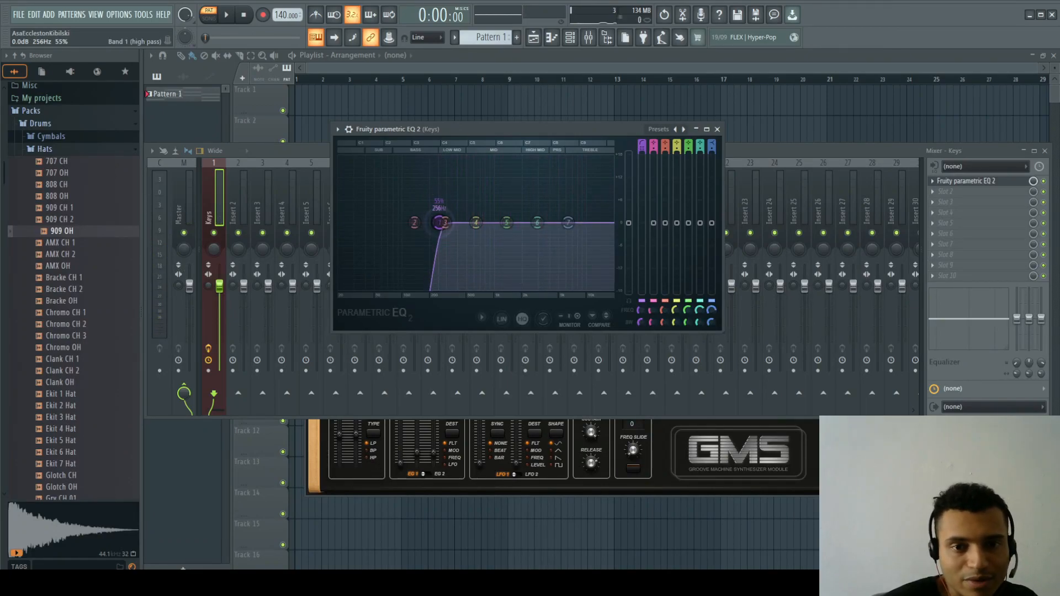
key(space)
key(space)
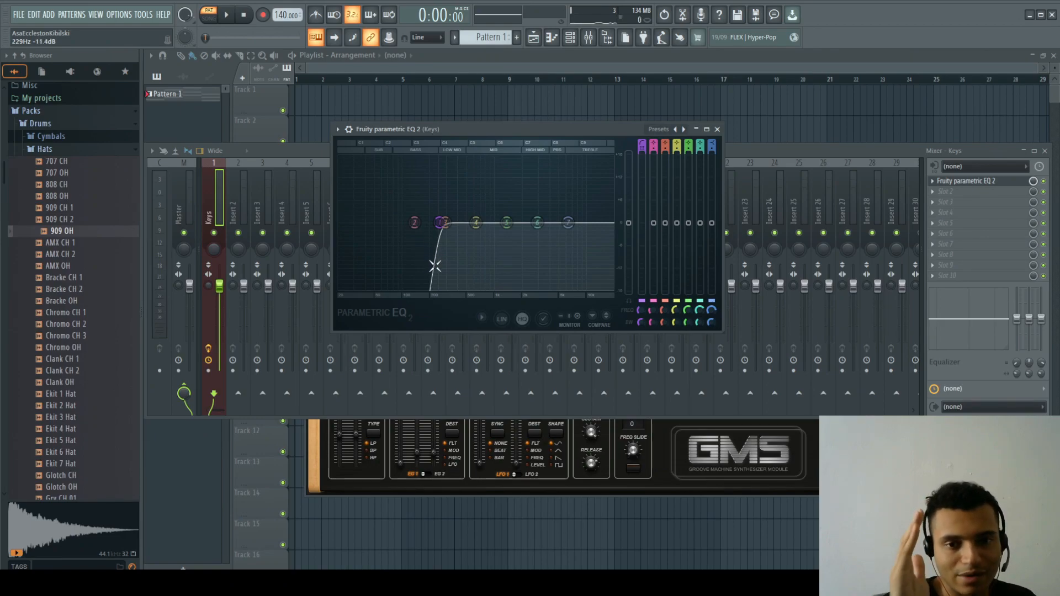
drag(440, 228, 445, 223)
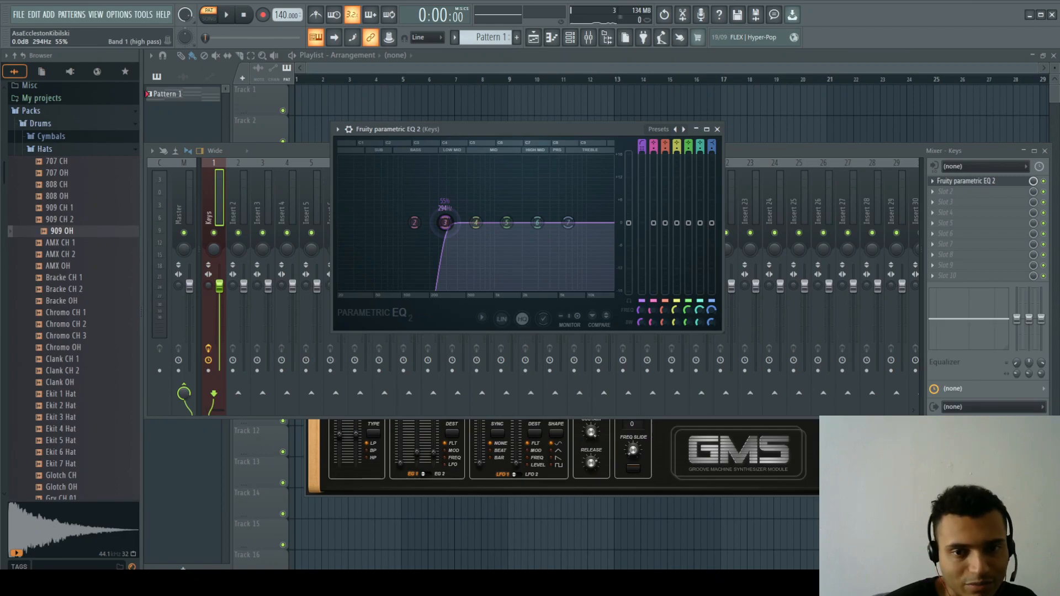
key(space)
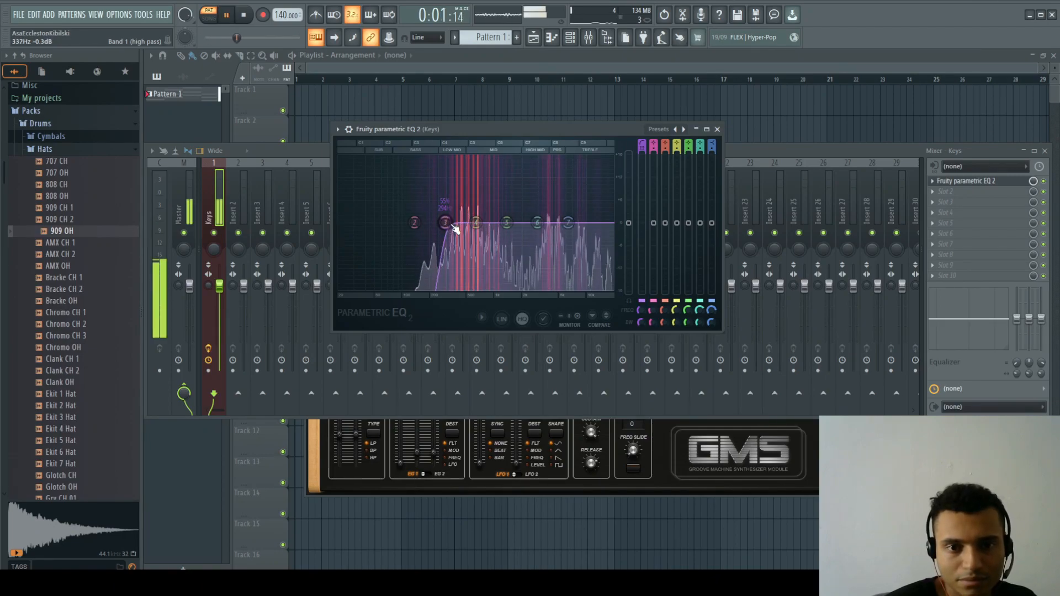
key(space)
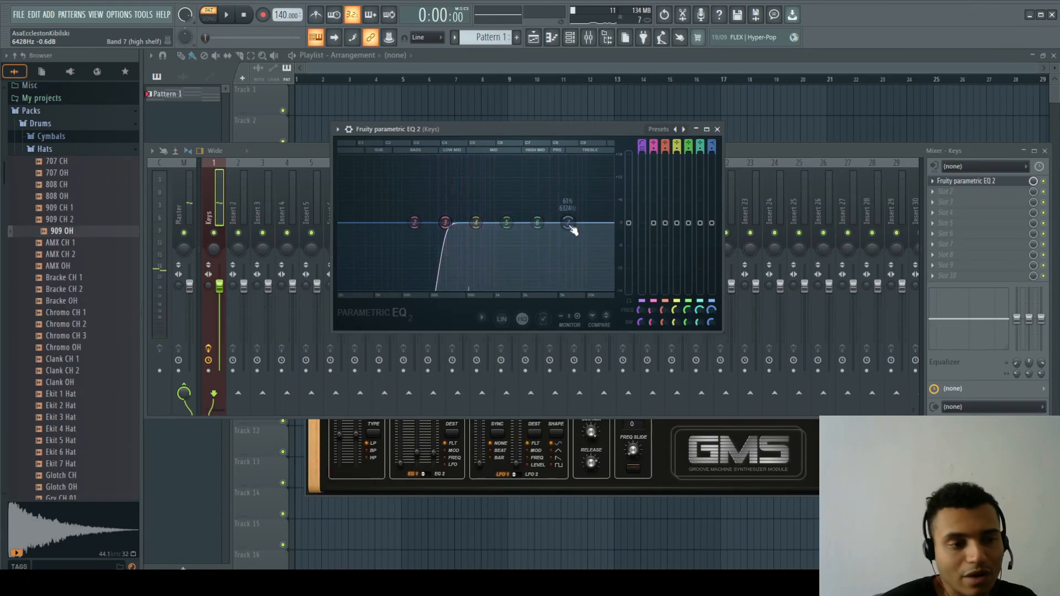
Change band 7's filter type to Low pass and raise its order to a steep slope
right_click(571, 225)
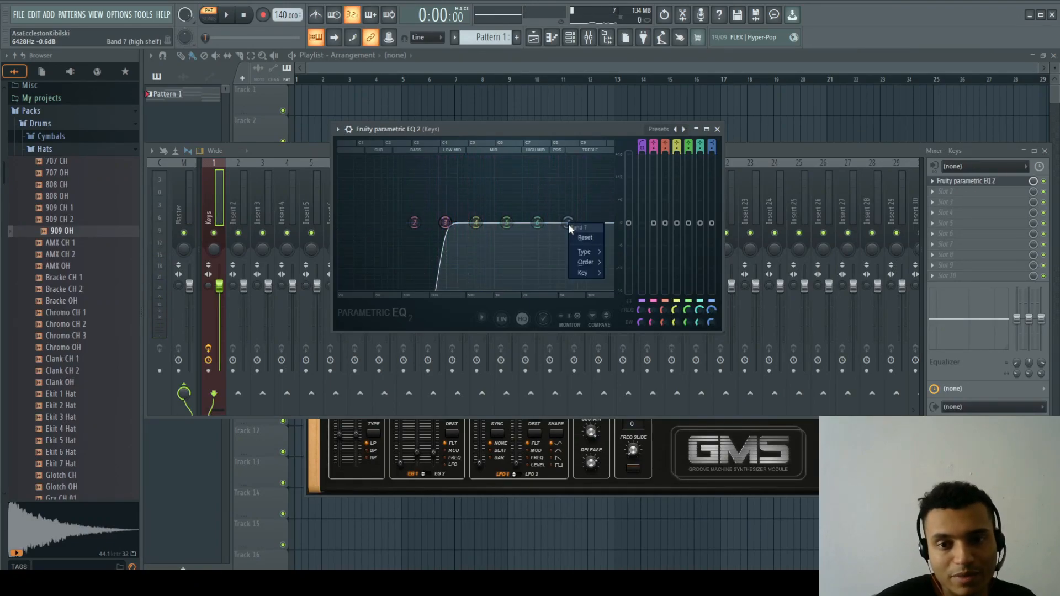
mouse_move(586, 251)
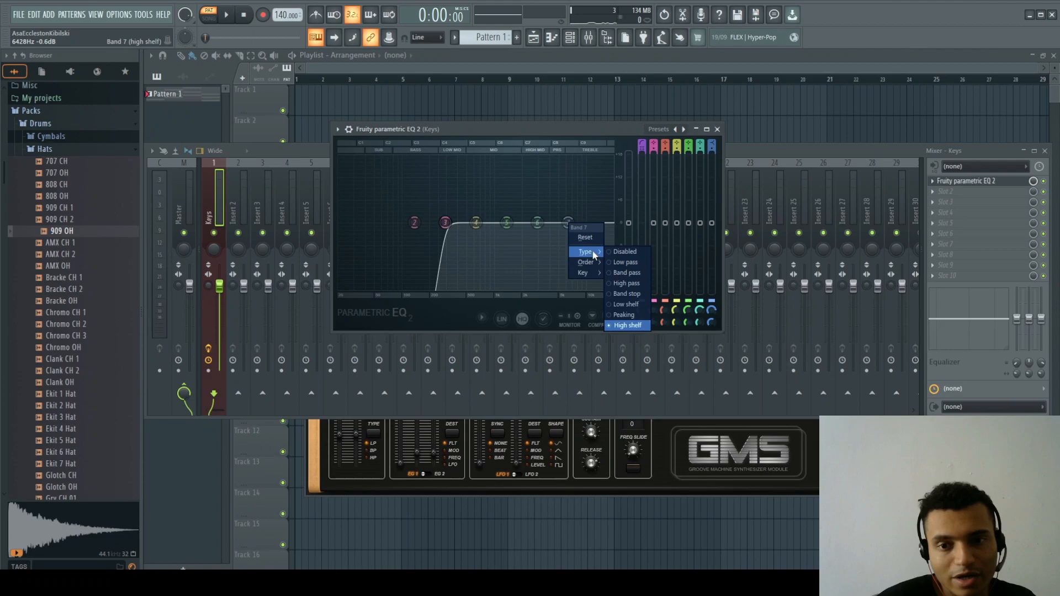
click(628, 263)
drag(716, 148, 716, 131)
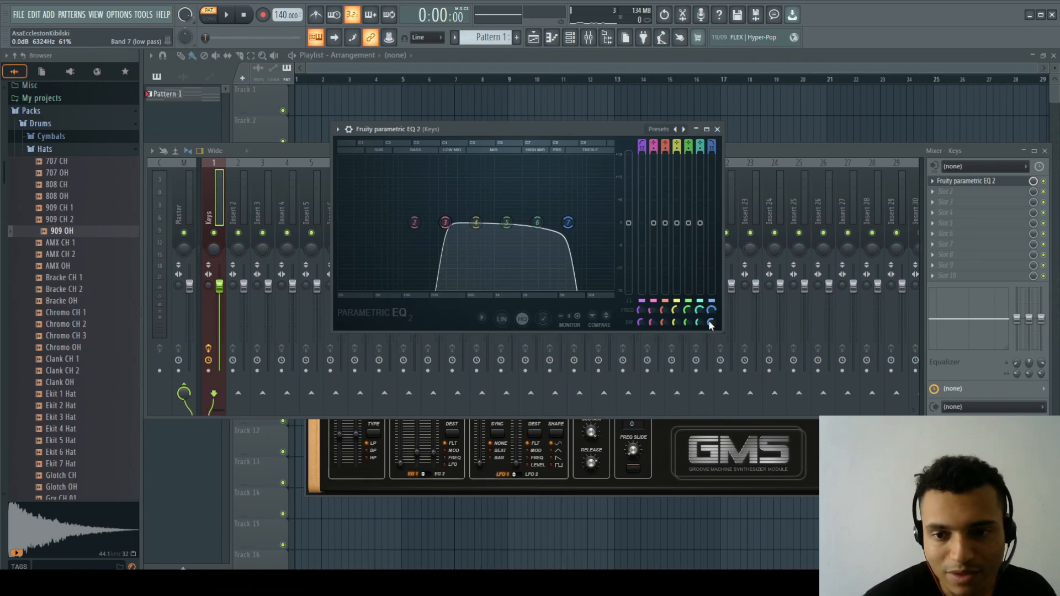
Reduce band 7's bandwidth to 55% so that the low-pass curve stays flat up to its cutoff
mouse_move(710, 322)
mouse_down()
mouse_move(711, 312)
mouse_move(711, 341)
mouse_move(711, 311)
mouse_move(711, 334)
mouse_move(709, 322)
mouse_up()
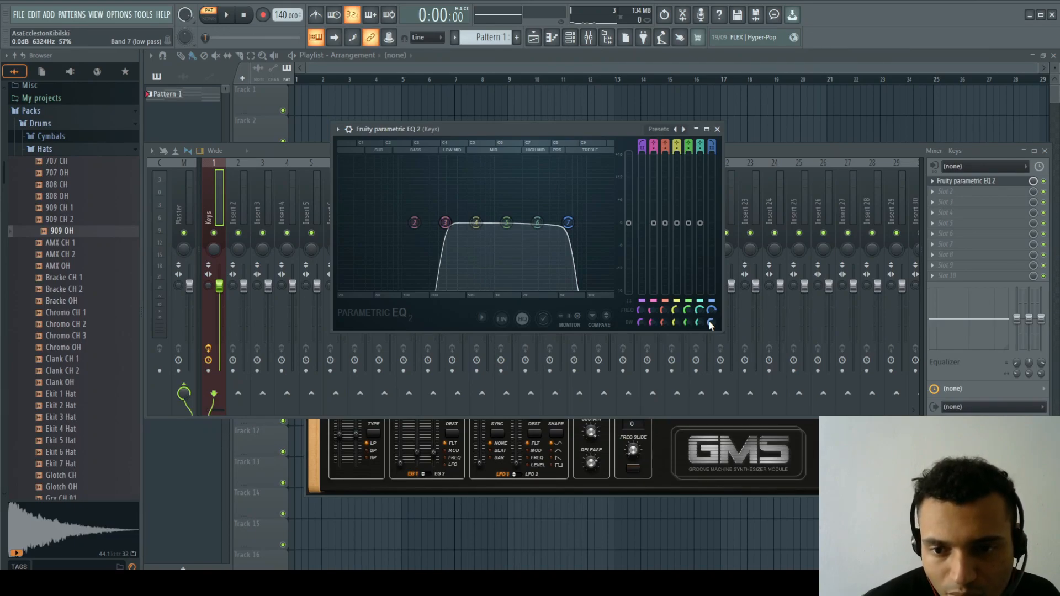
drag(710, 322, 709, 322)
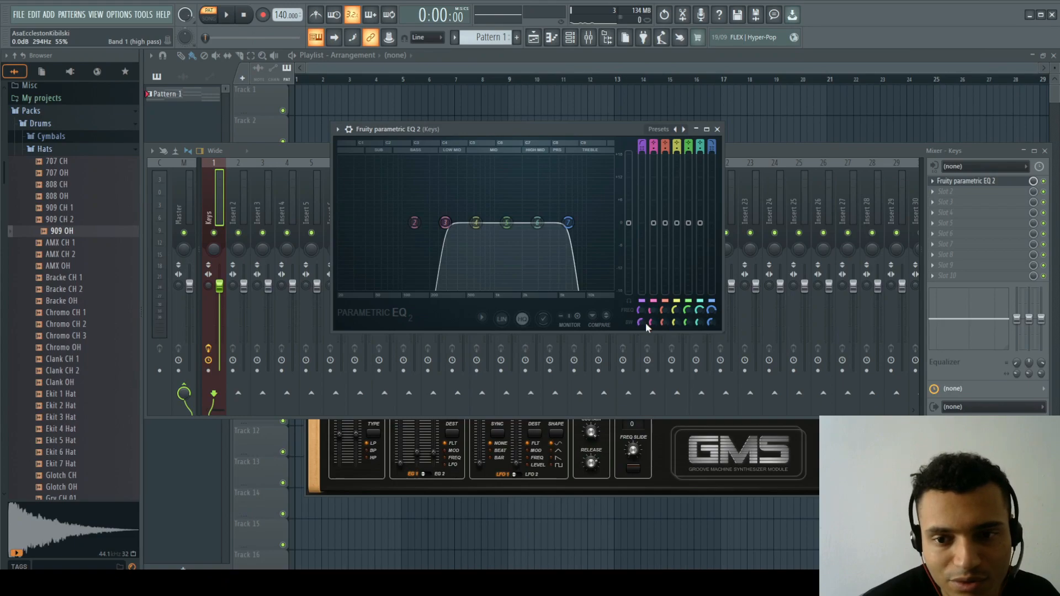
mouse_move(710, 322)
mouse_down()
mouse_move(710, 339)
mouse_move(710, 304)
mouse_up()
Try band 7's low-pass cutoff at about 16820 Hz, pull it back down to the high-frequency range, and play the pattern
drag(575, 224, 607, 223)
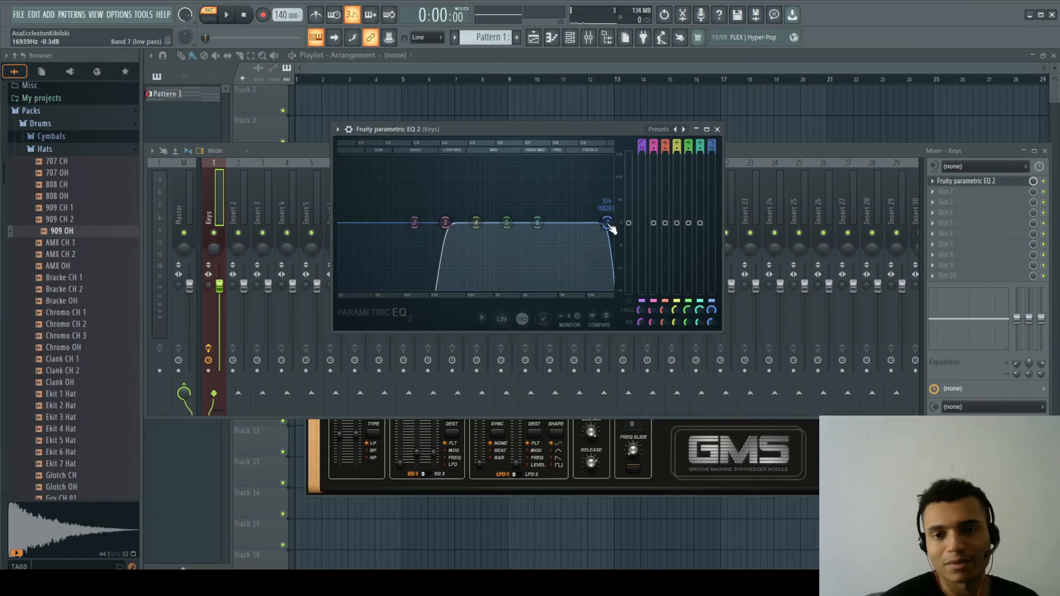
drag(612, 229, 564, 222)
key(space)
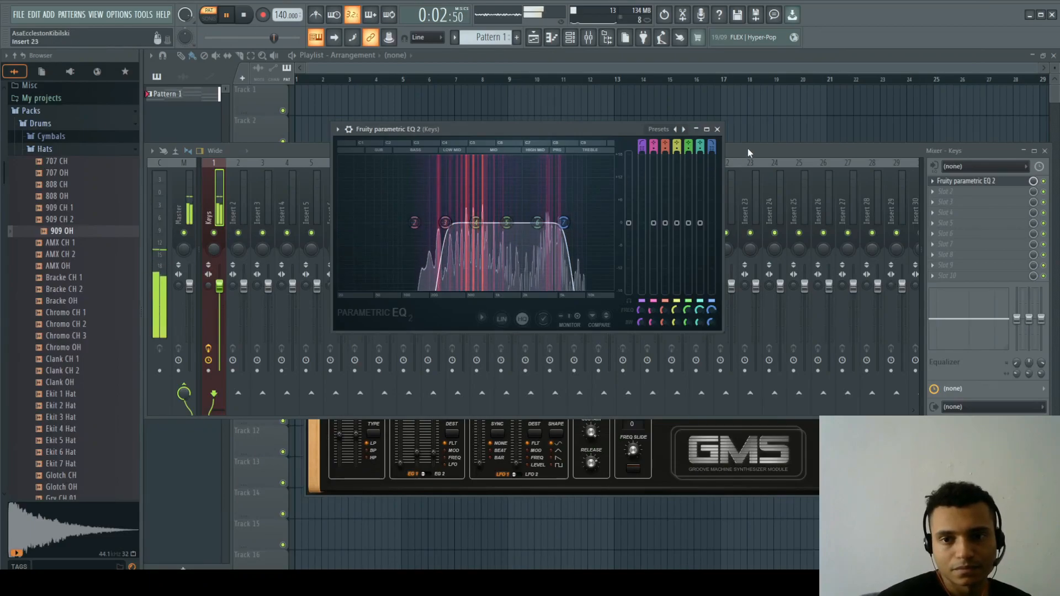
key(space)
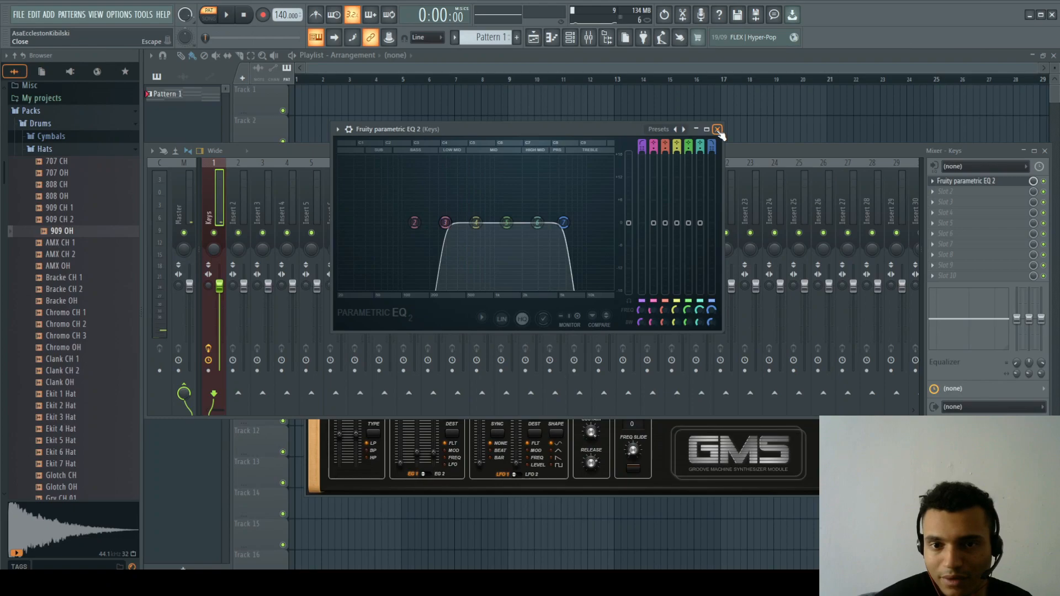
Close the EQ window and compare the pattern's sound with Fruity parametric EQ 2 bypassed and enabled
click(717, 129)
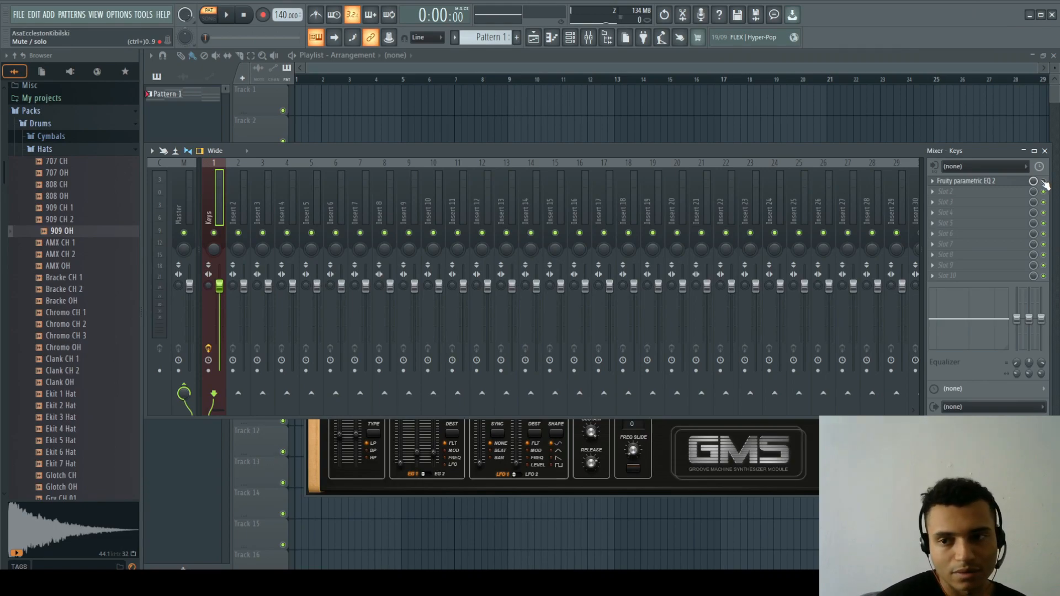
key(space)
key(space)
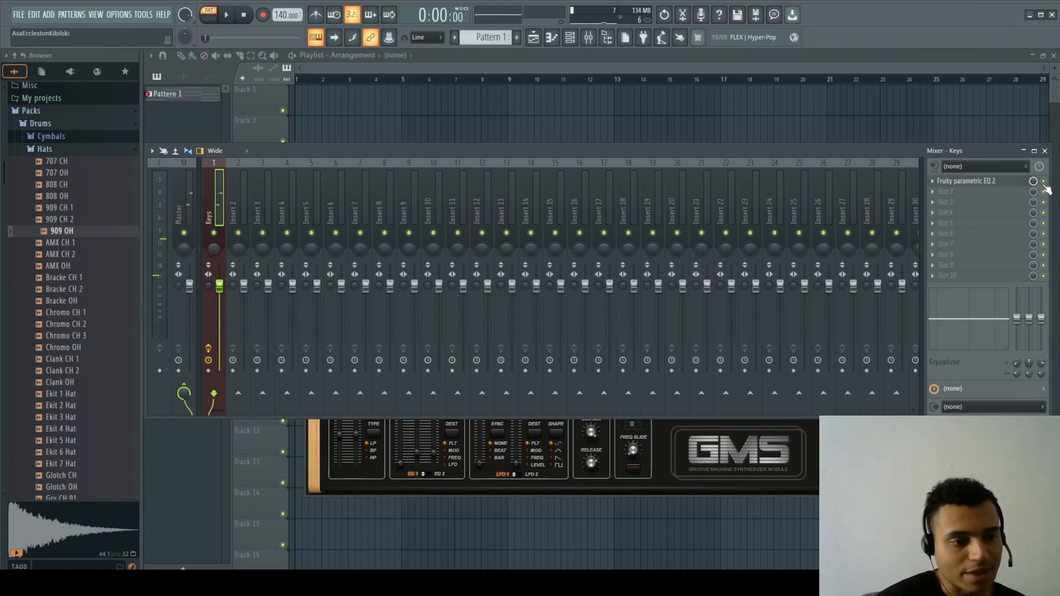
key(space)
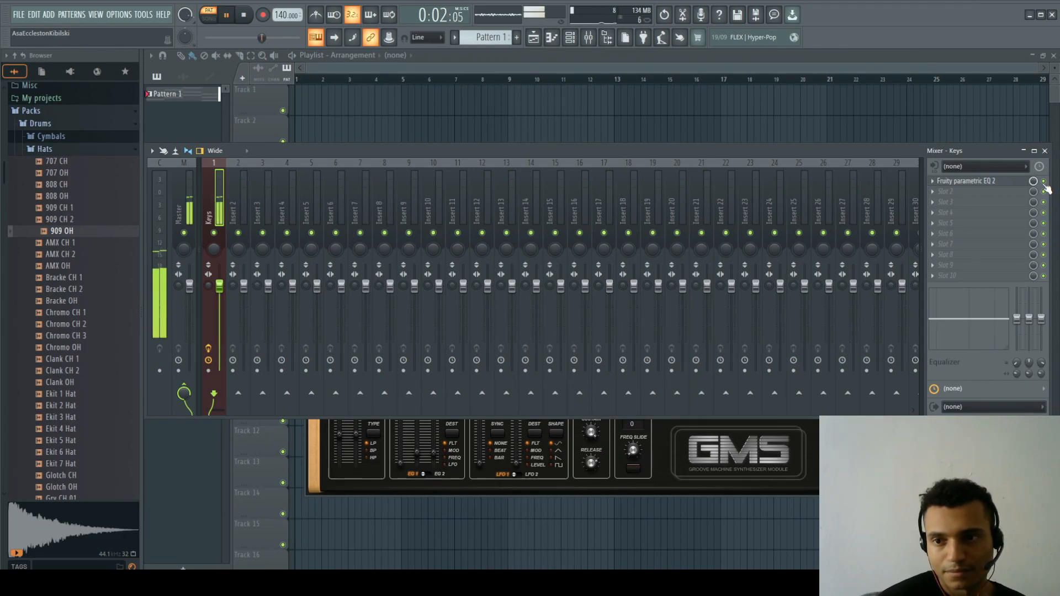
key(space)
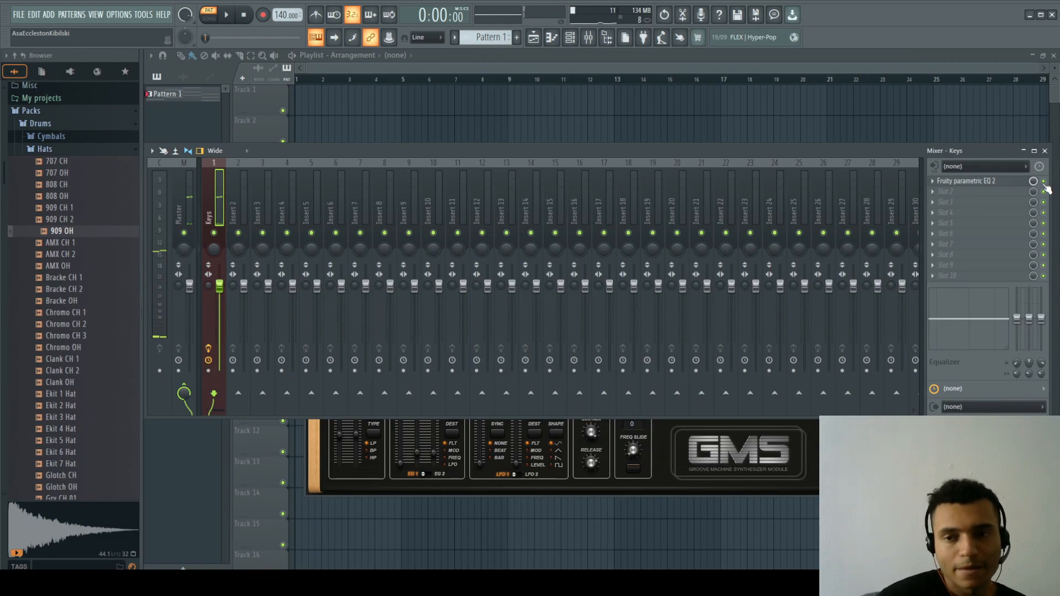
Close the mixer and the Keys instrument window, and reposition the Channel rack
click(933, 194)
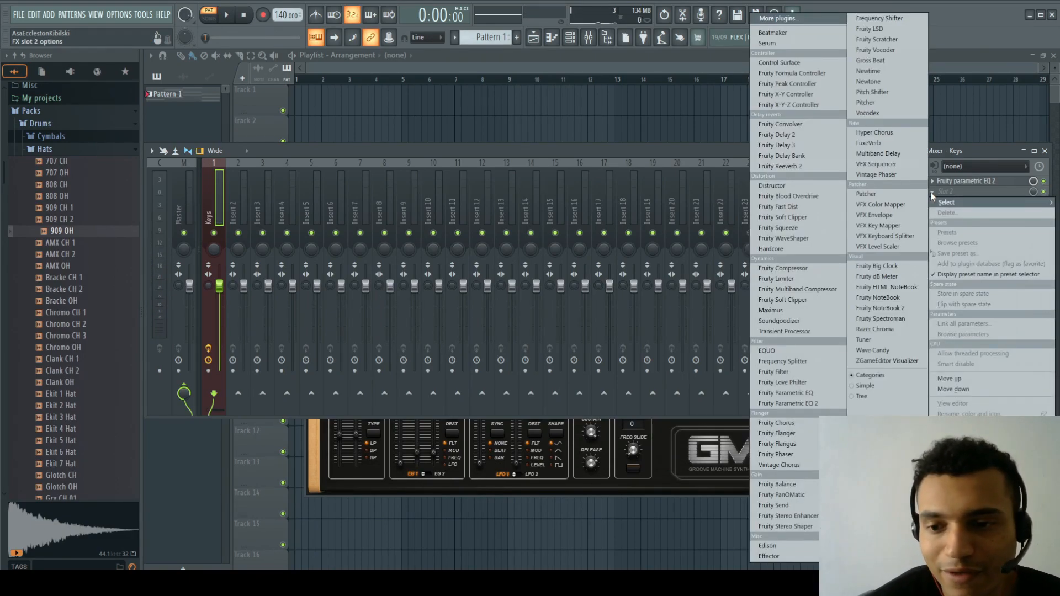
click(961, 156)
click(1045, 150)
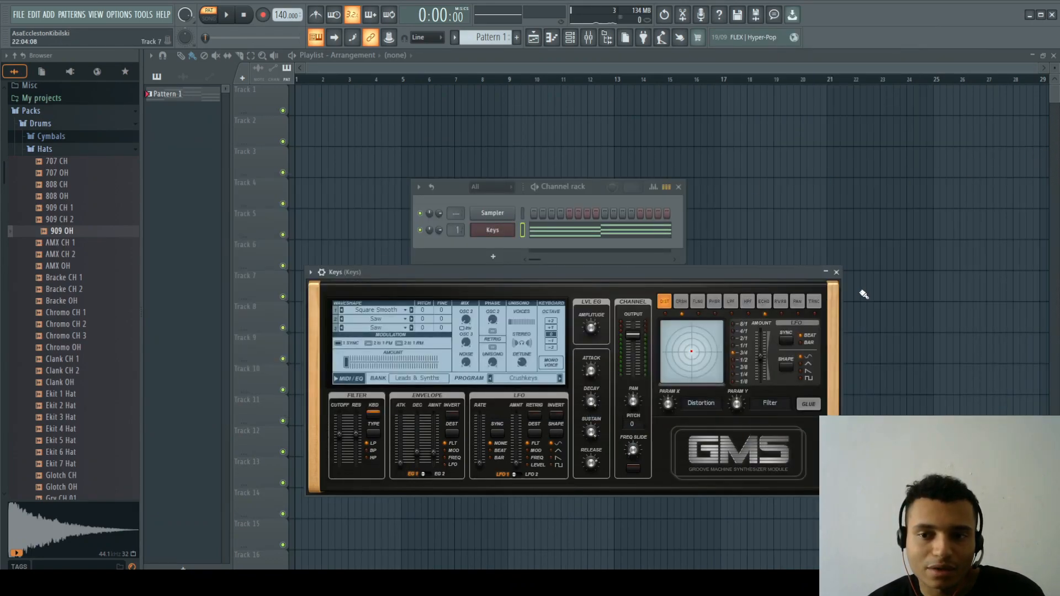
click(837, 272)
drag(569, 186, 571, 228)
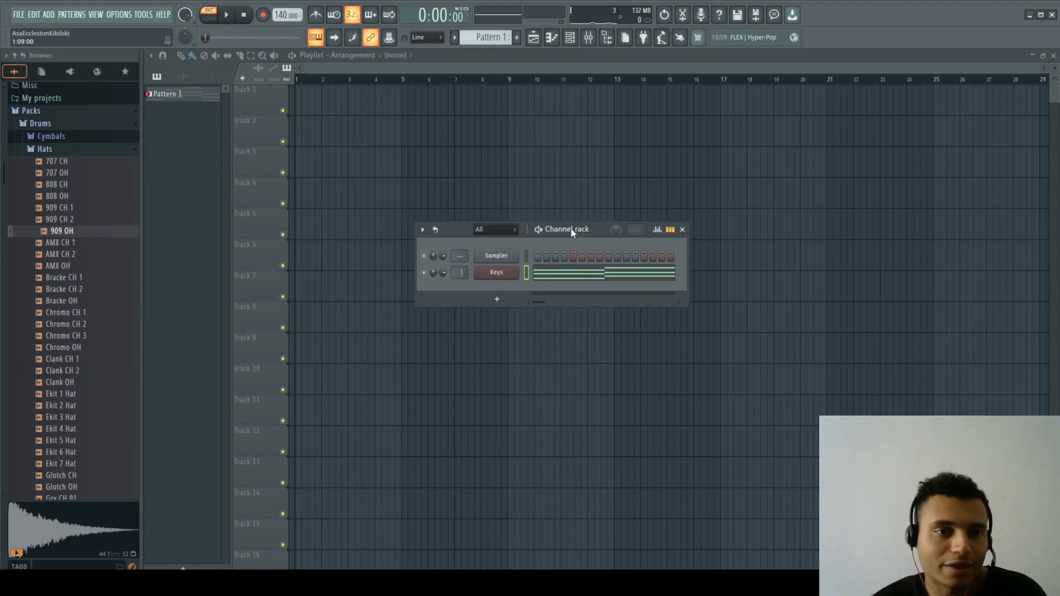
Add an FL Keys instrument channel to the project and close its plugin window
click(48, 14)
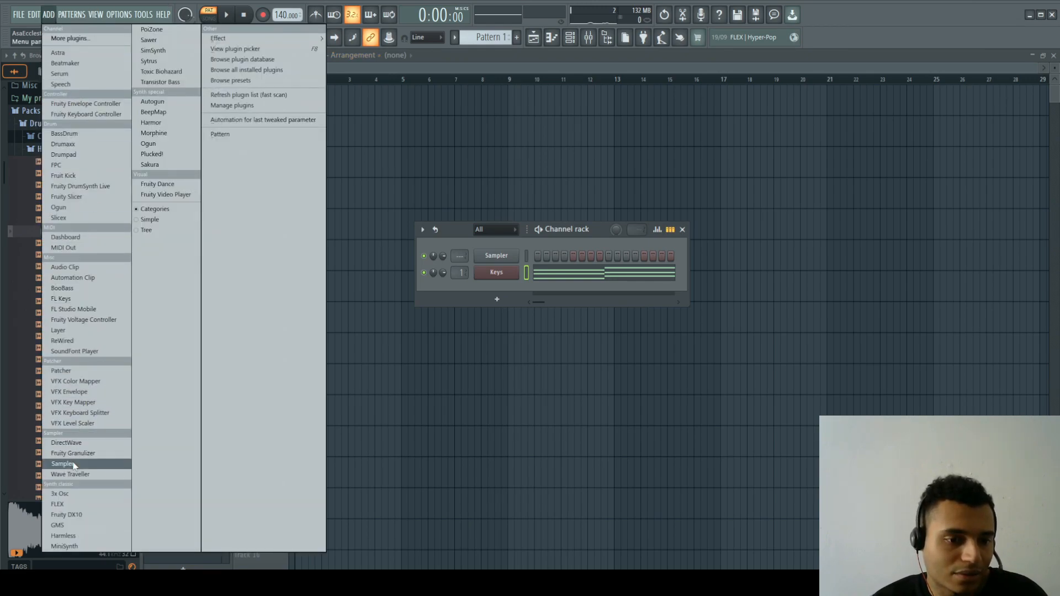
drag(78, 299, 511, 274)
mouse_move(340, 154)
mouse_down()
mouse_move(582, 288)
mouse_move(577, 313)
mouse_up()
click(435, 311)
click(608, 308)
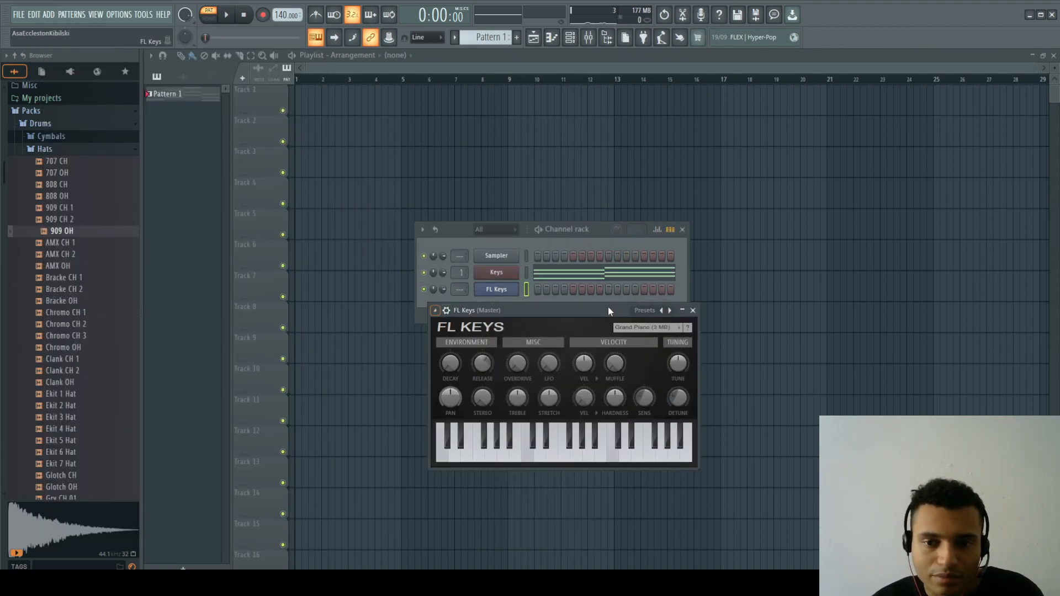
click(694, 311)
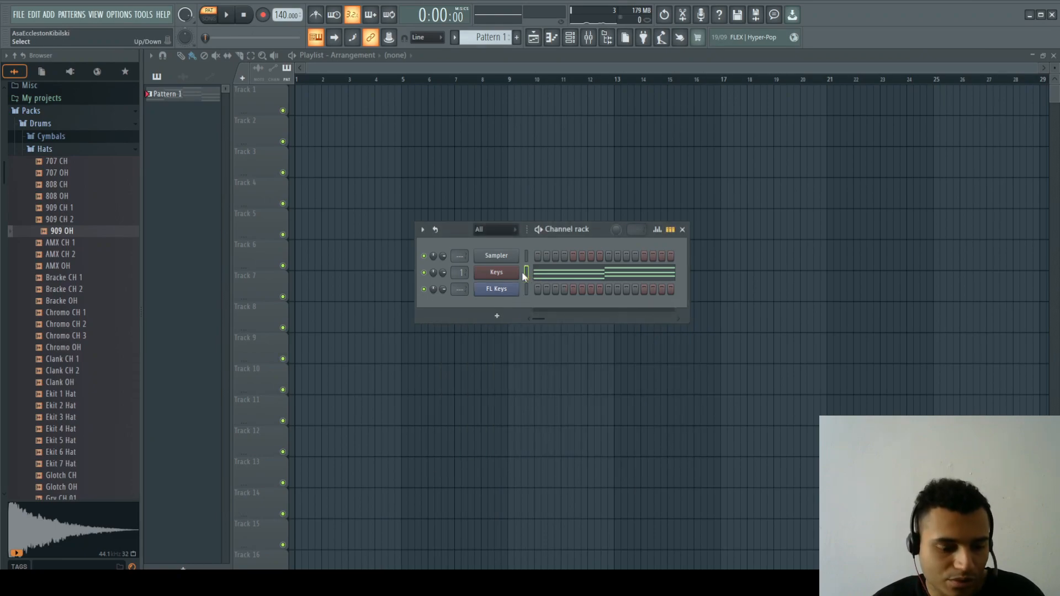
Copy the chord notes of the Keys channel into the FL Keys channel and play the pattern
click(528, 290)
key(ctrl+v)
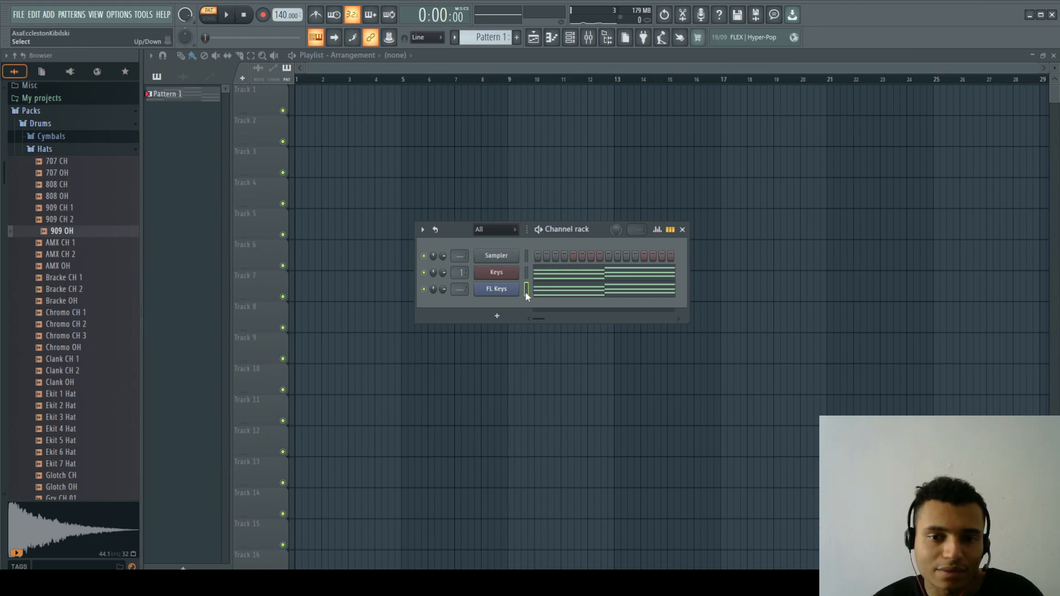
key(space)
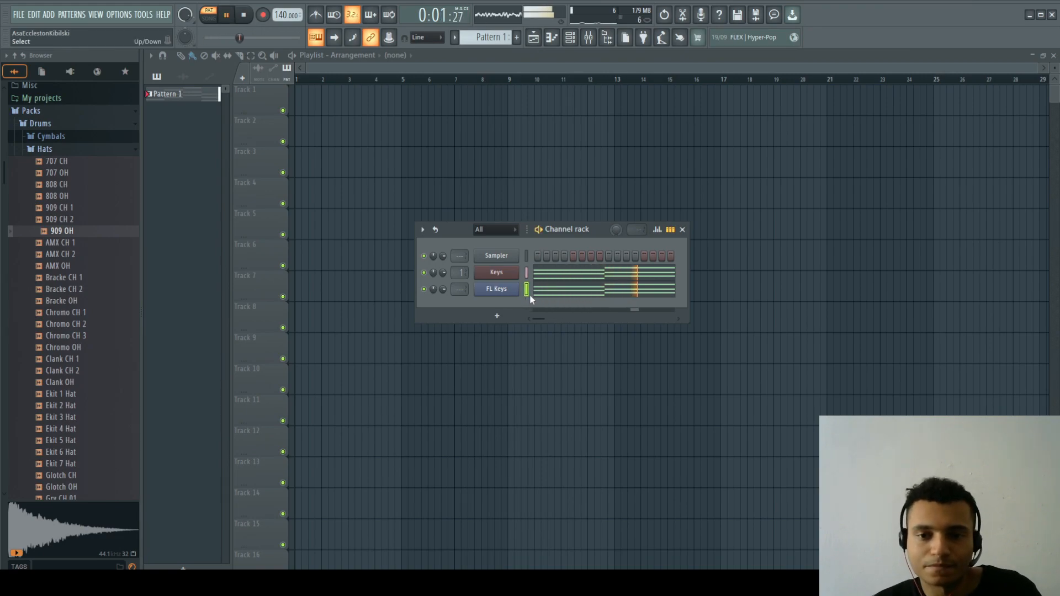
key(space)
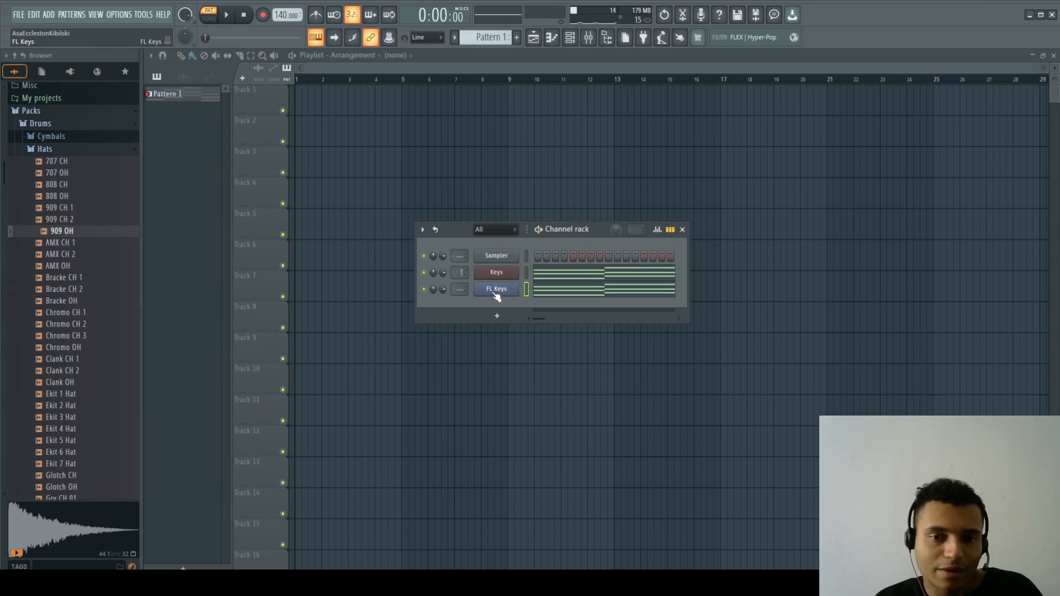
Route the FL Keys channel to a free mixer track and load Fruity parametric EQ 2 in its first effect slot
click(496, 293)
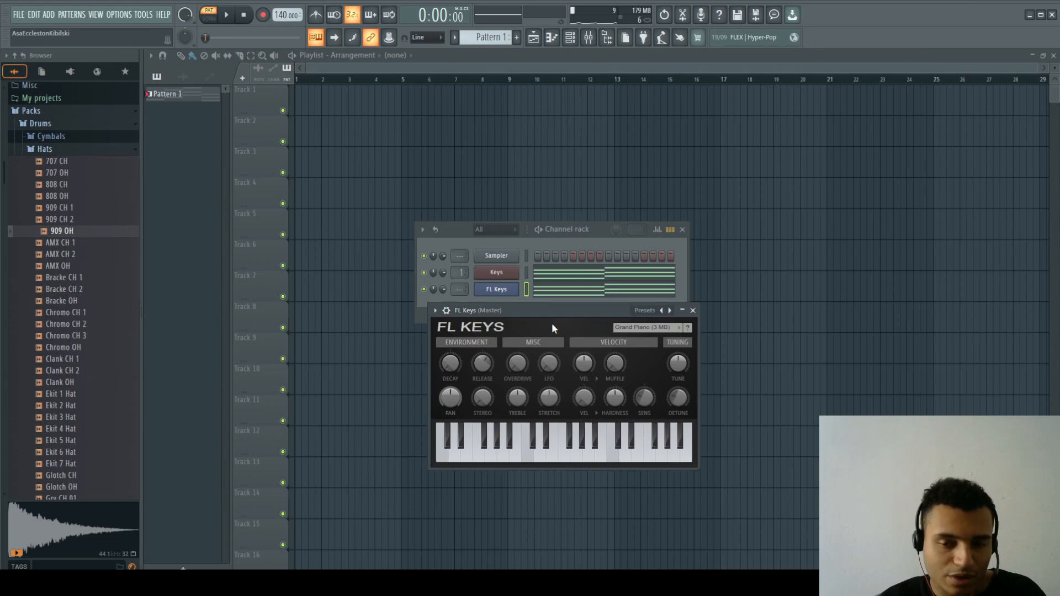
click(436, 312)
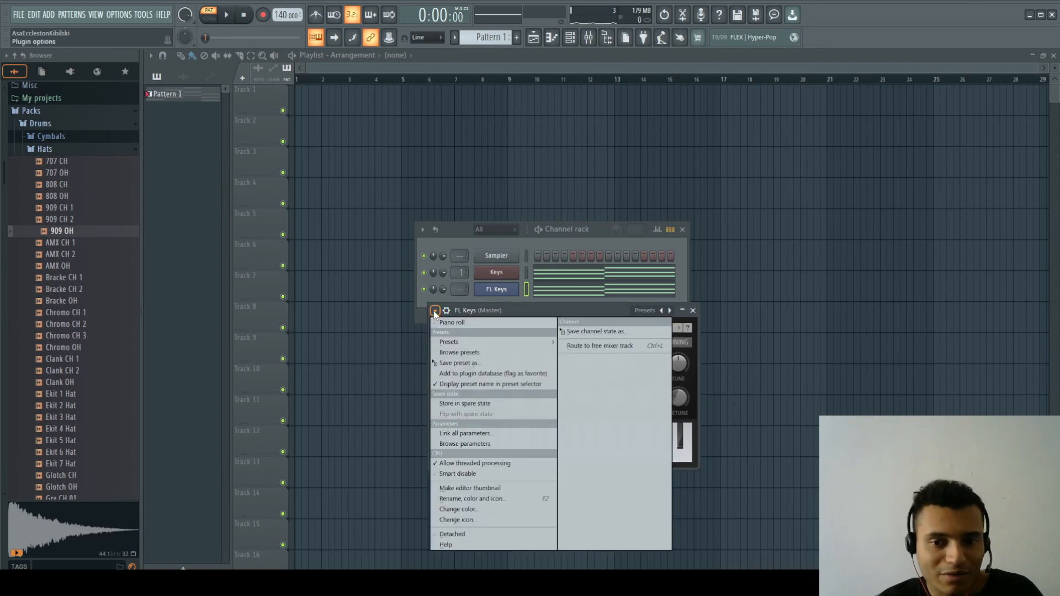
click(612, 346)
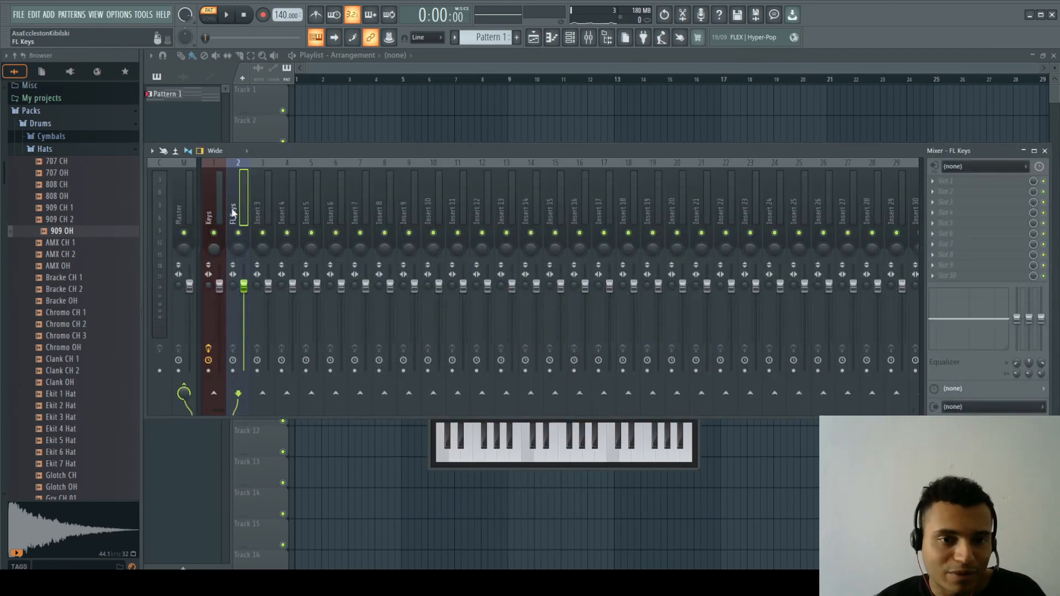
click(933, 186)
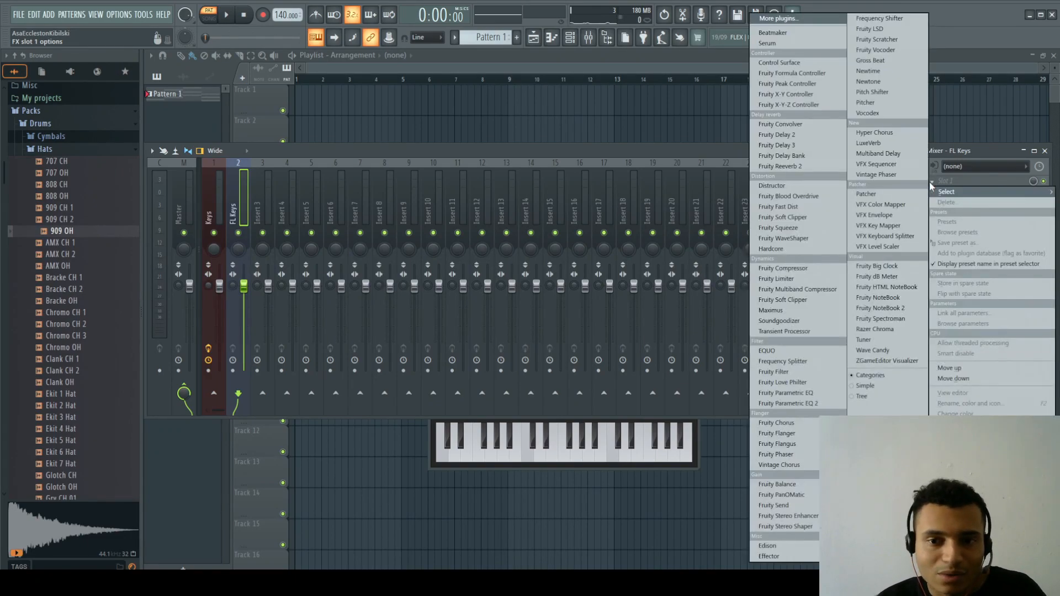
click(801, 404)
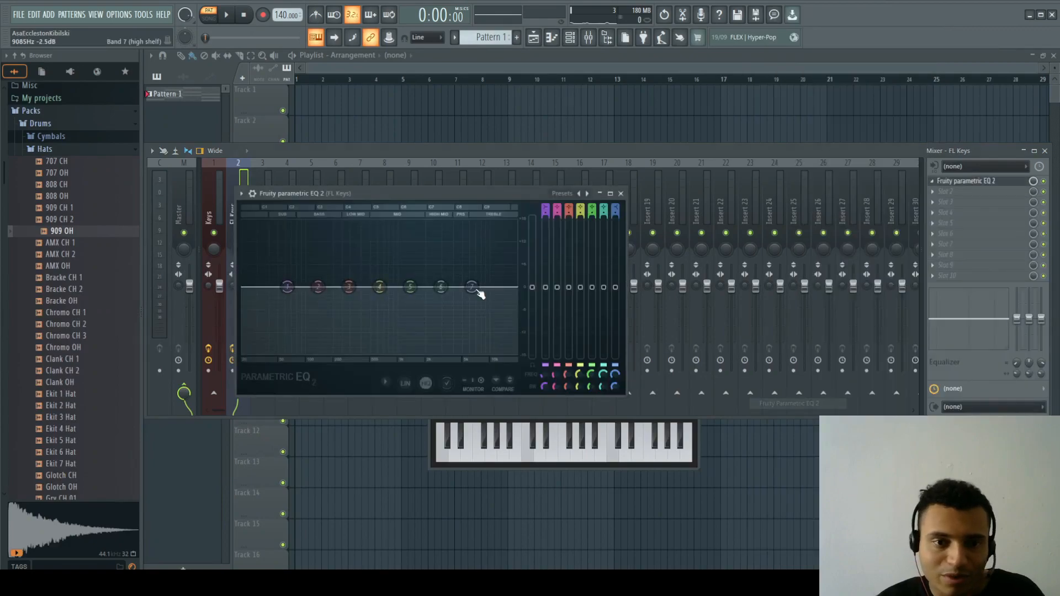
Change band 1 of the FL Keys EQ to a steep High pass filter and set its bandwidth to 55%
right_click(287, 287)
mouse_move(304, 316)
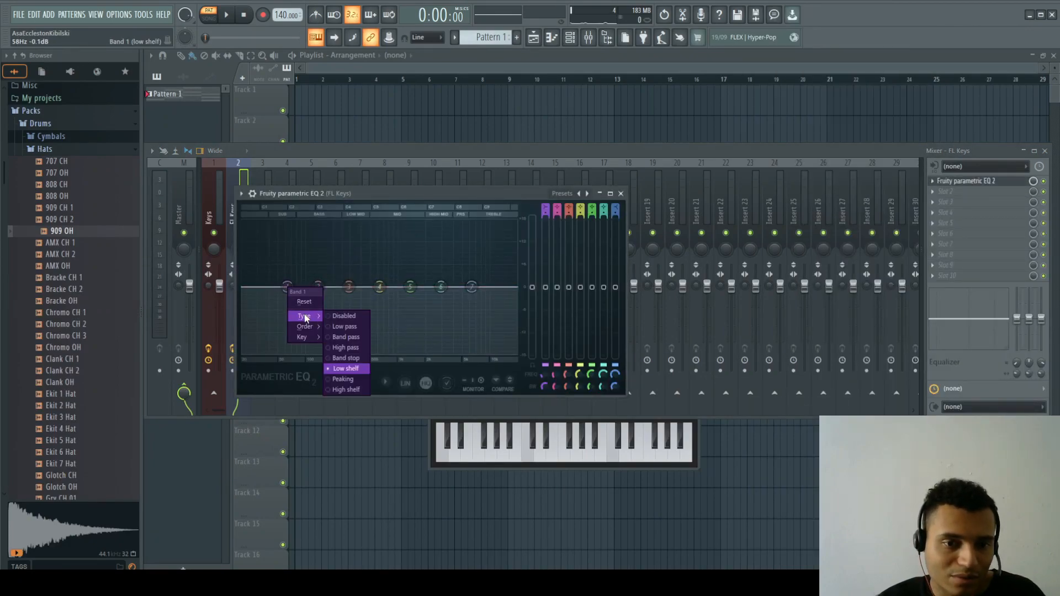
click(352, 347)
scroll(287, 286, up, 5)
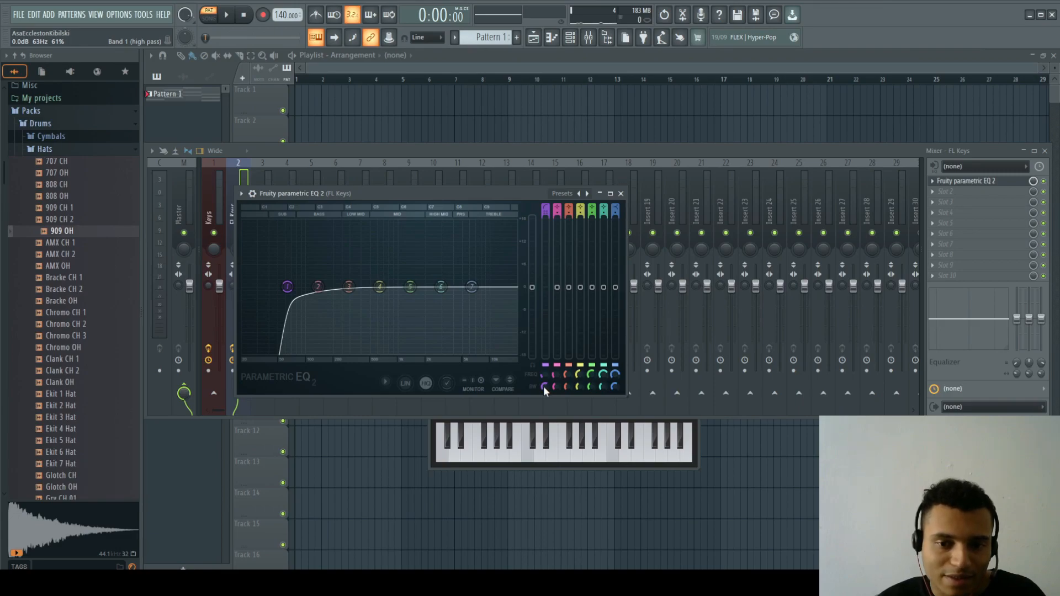
scroll(543, 386, down, 3)
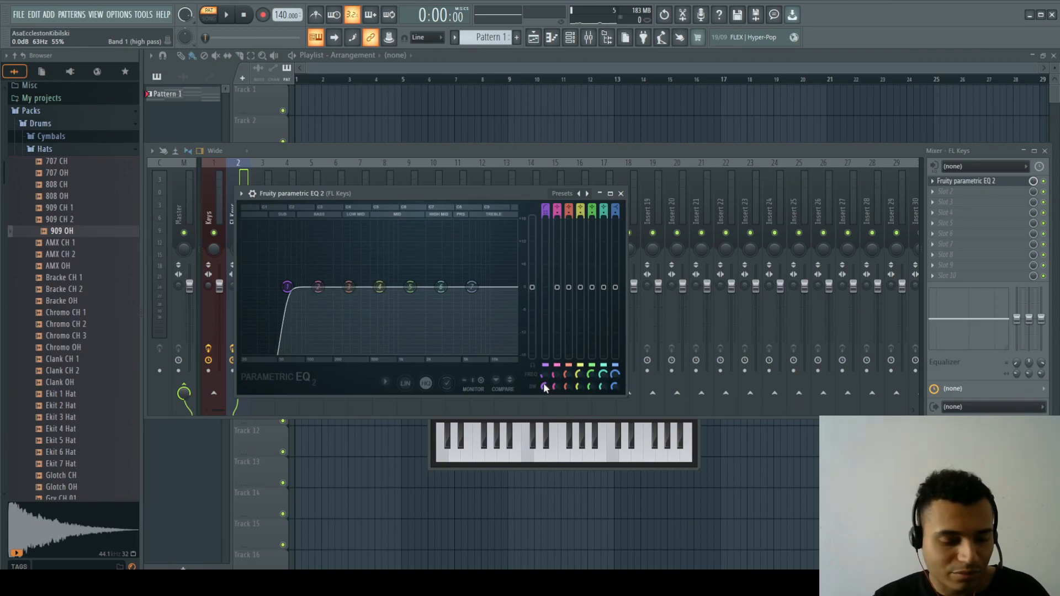
Raise band 1's high-pass cutoff to just below band 3's frequency while checking it against the playing pattern, and close the EQ
drag(543, 374, 544, 381)
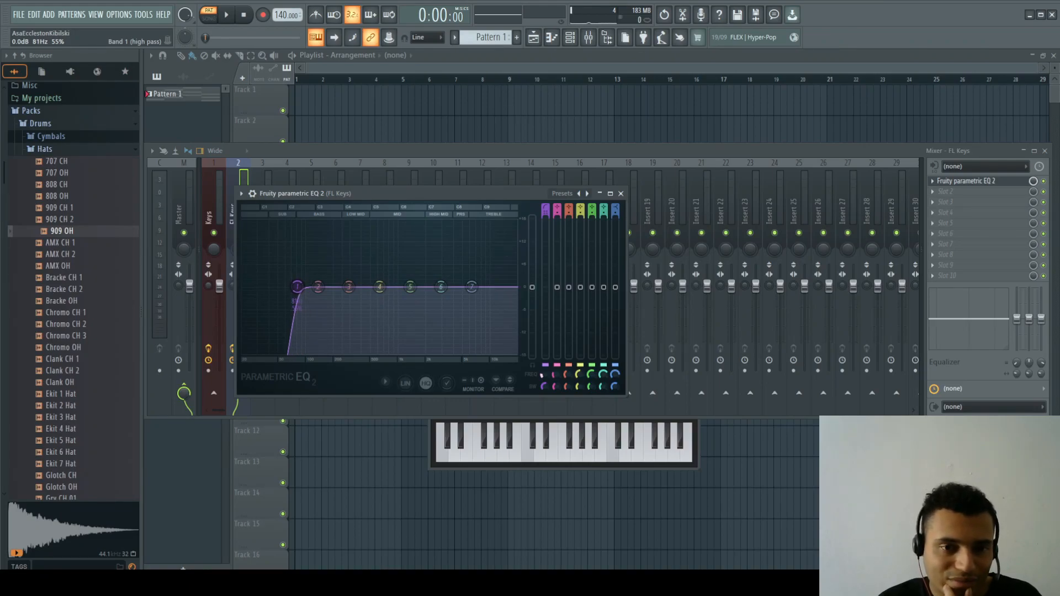
drag(544, 381, 544, 374)
key(space)
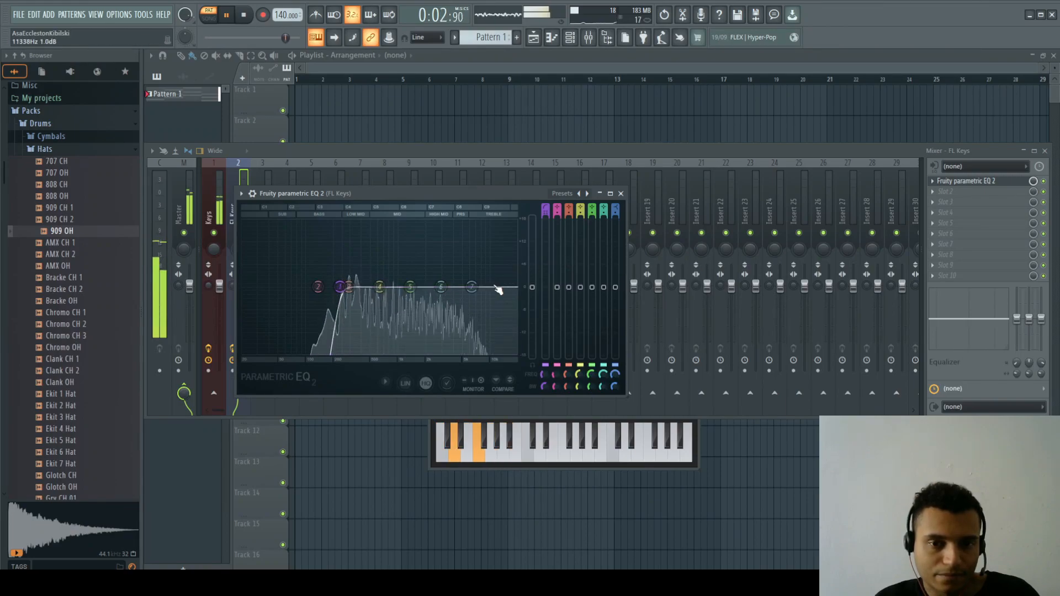
key(space)
click(621, 194)
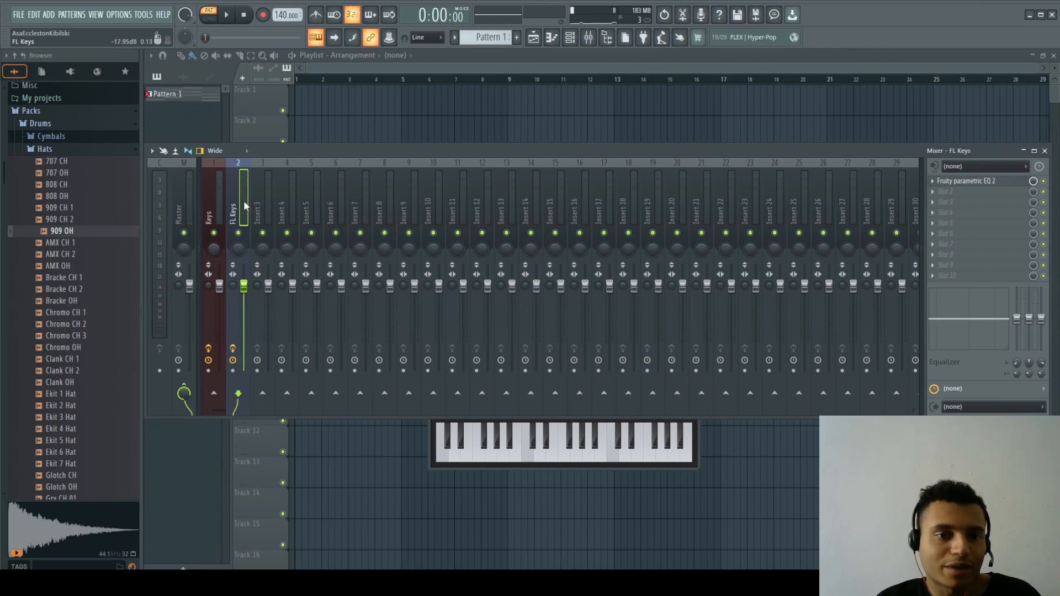
Lower the FL Keys mixer track's volume to about 92%, balancing it against the Keys track while the pattern plays
click(221, 295)
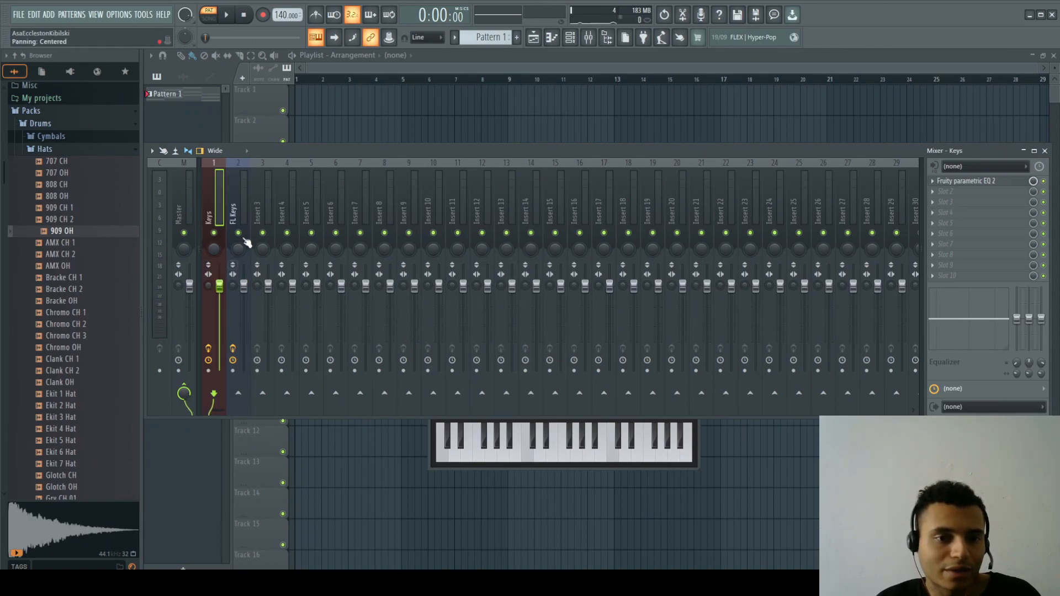
key(space)
click(243, 286)
drag(244, 290, 244, 293)
key(space)
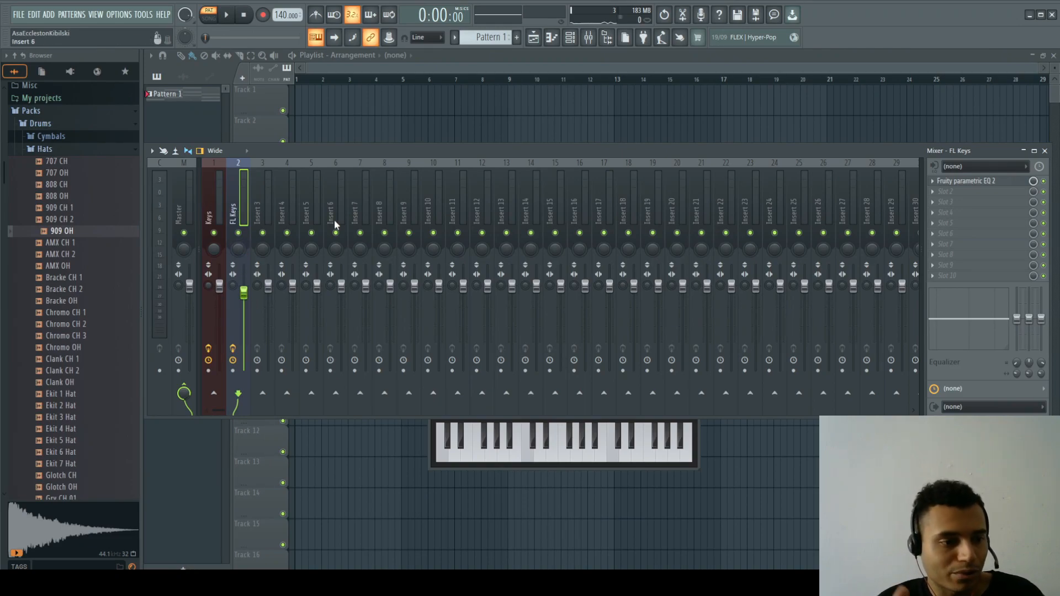
key(space)
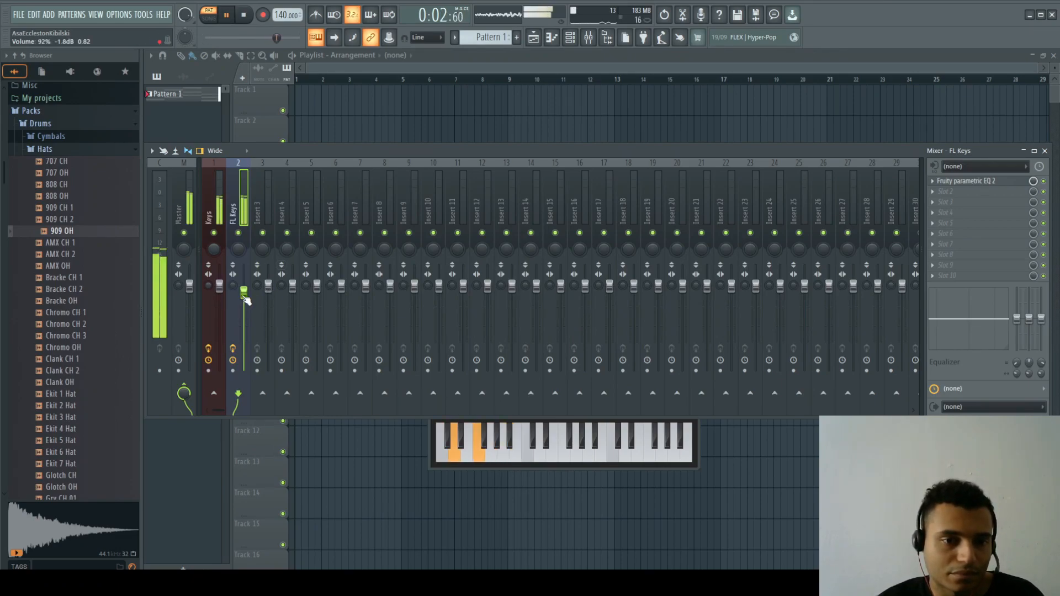
key(space)
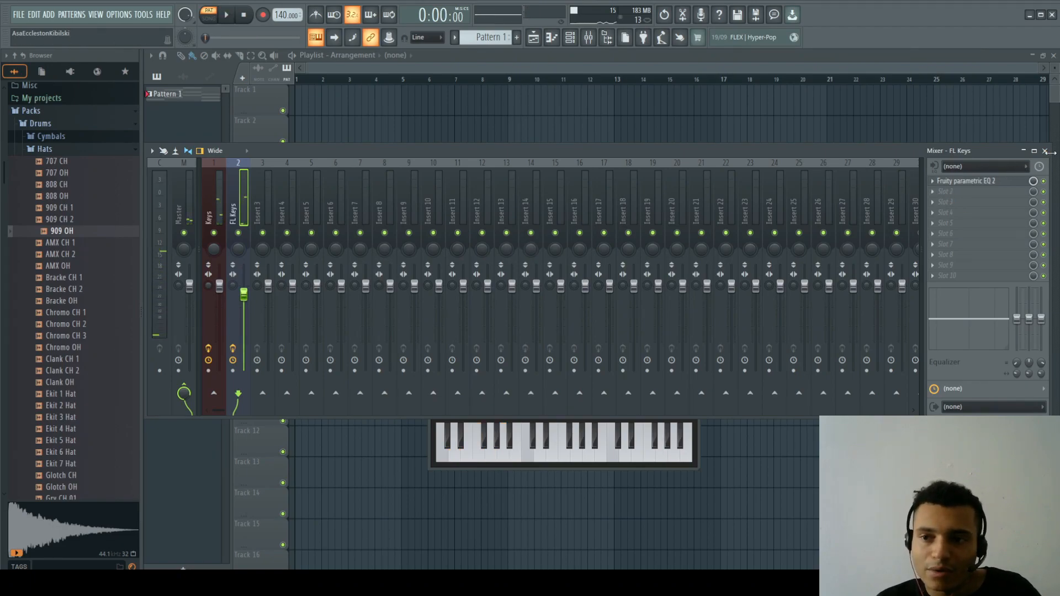
Load Gross Beat in the FL Keys track's third effect slot with the Sidechain volume preset, and play the pattern
click(939, 202)
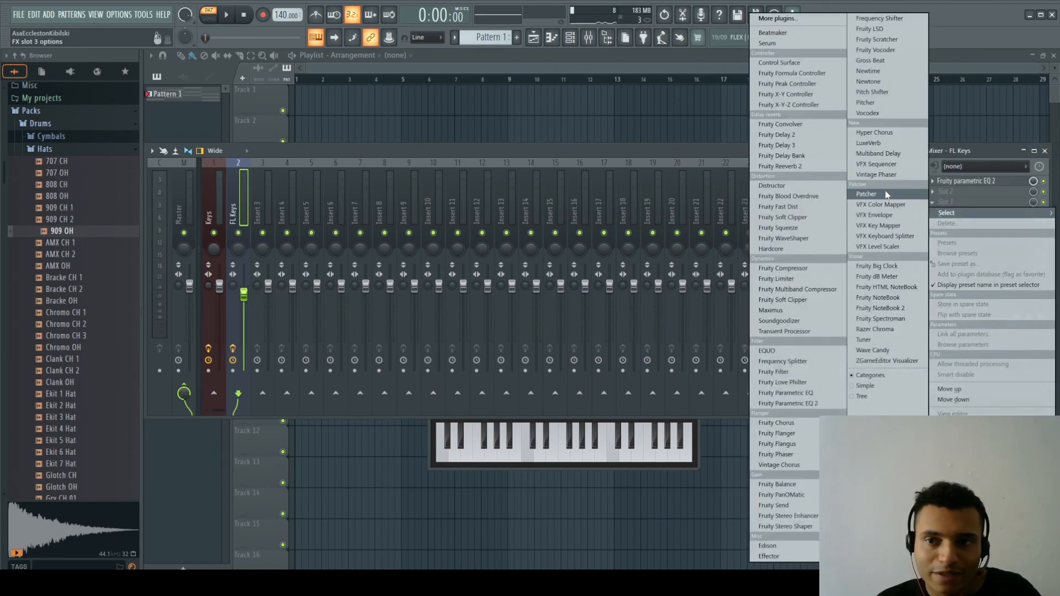
click(877, 61)
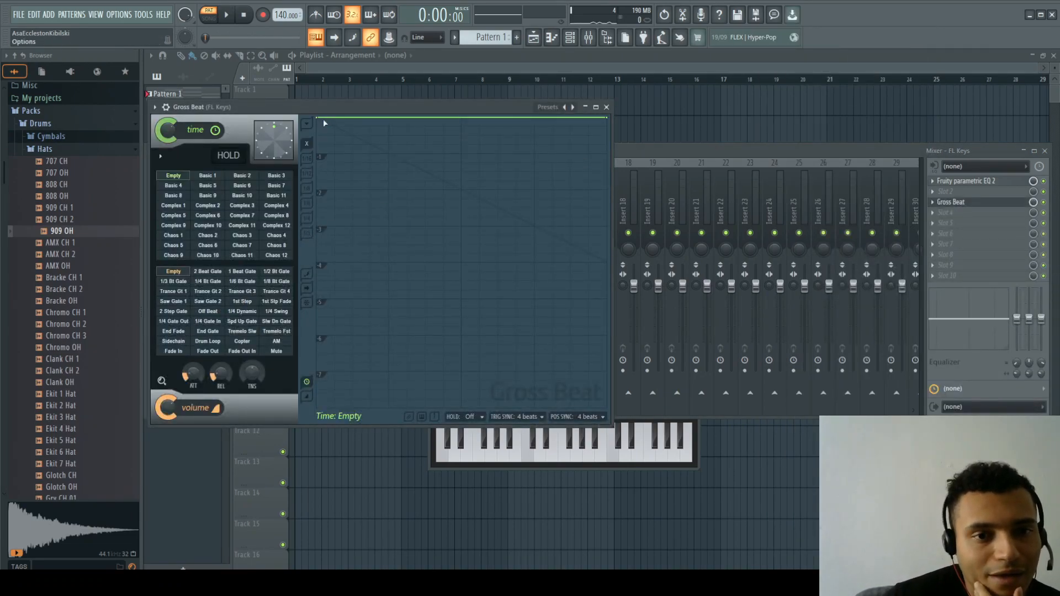
drag(376, 106, 470, 127)
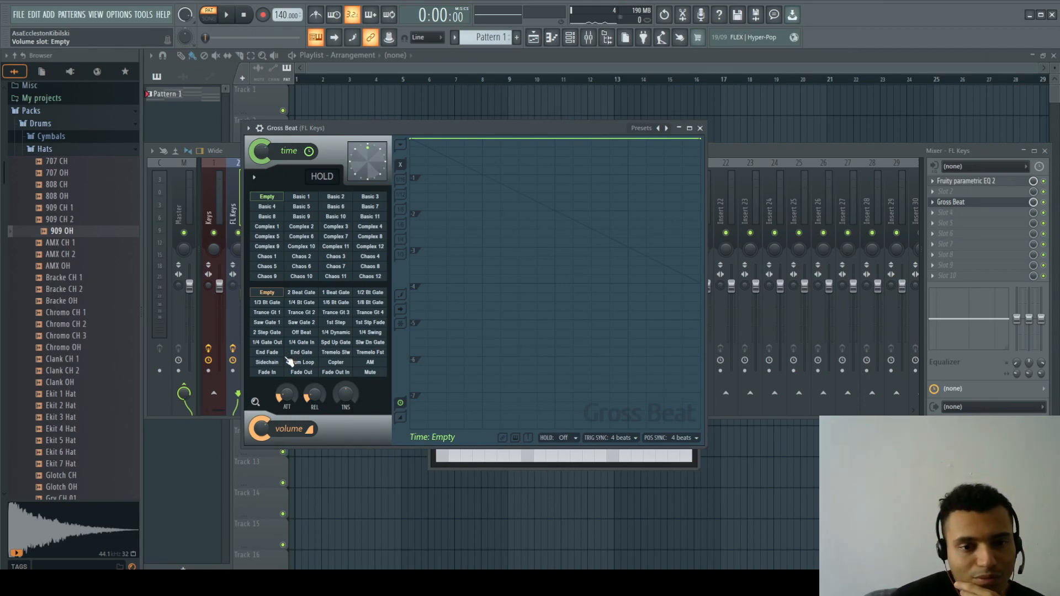
click(268, 364)
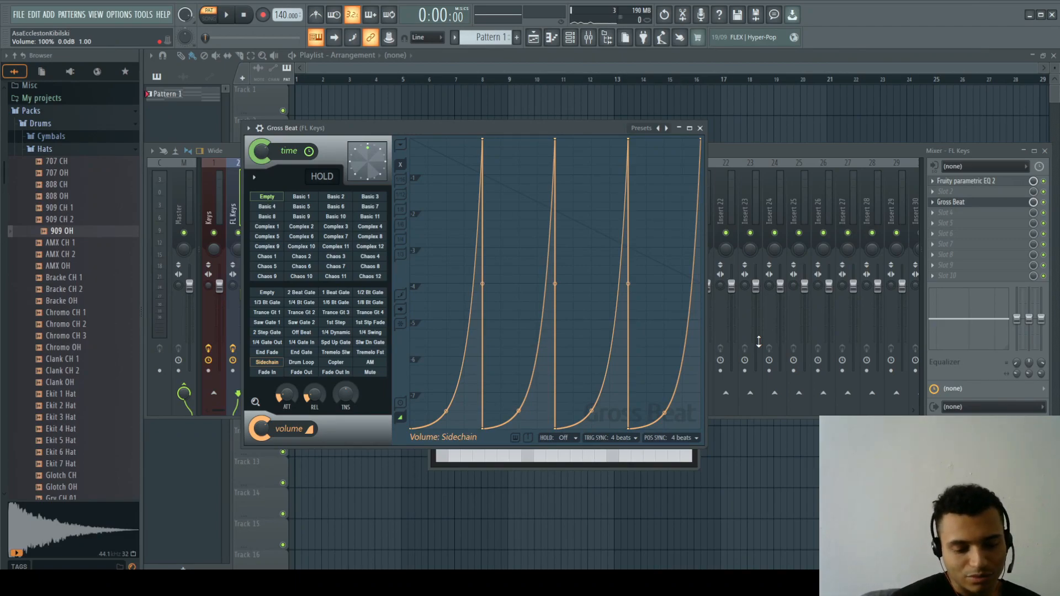
key(space)
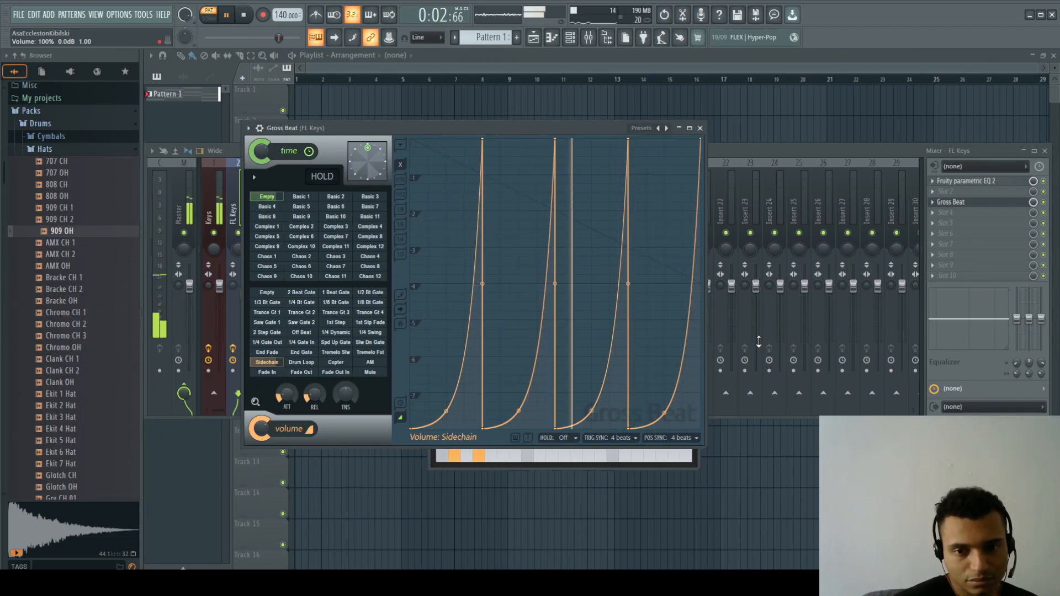
key(space)
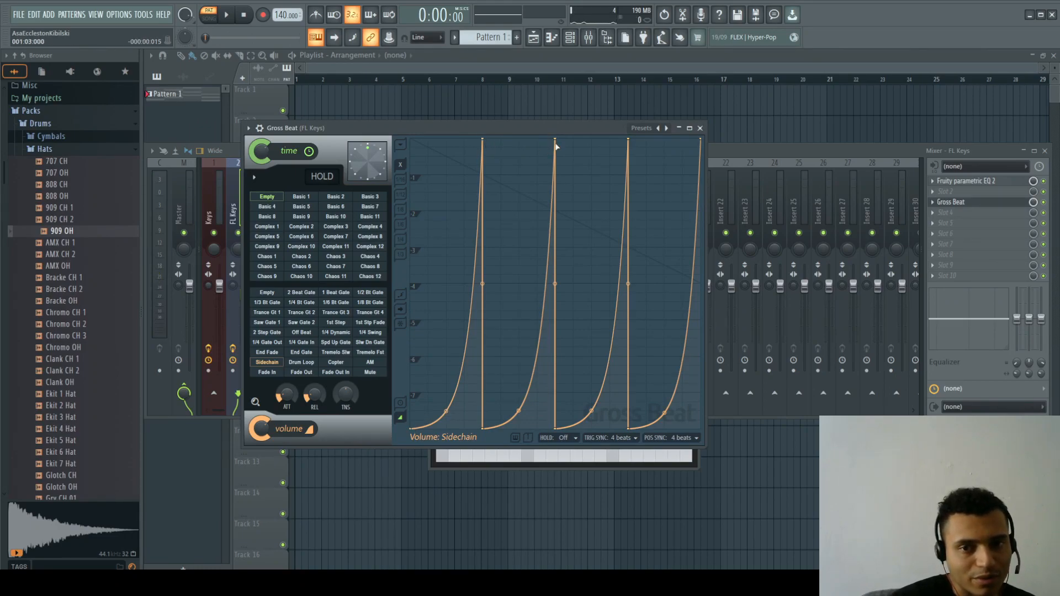
key(space)
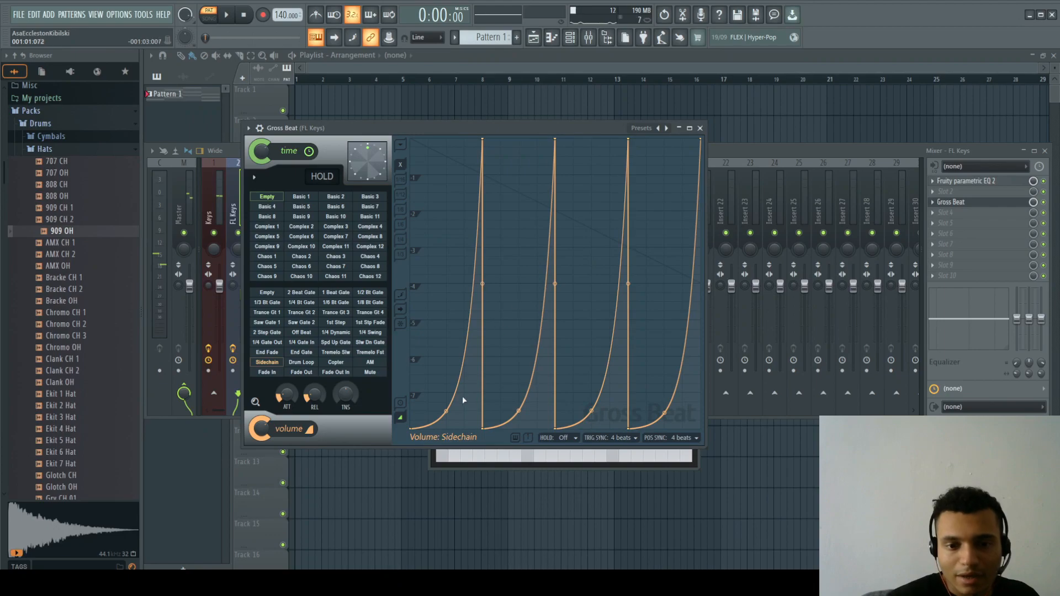
Close the Gross Beat, mixer and FL Keys windows, and switch the browser from the Hats to the Kicks drum folder
click(700, 128)
click(1046, 151)
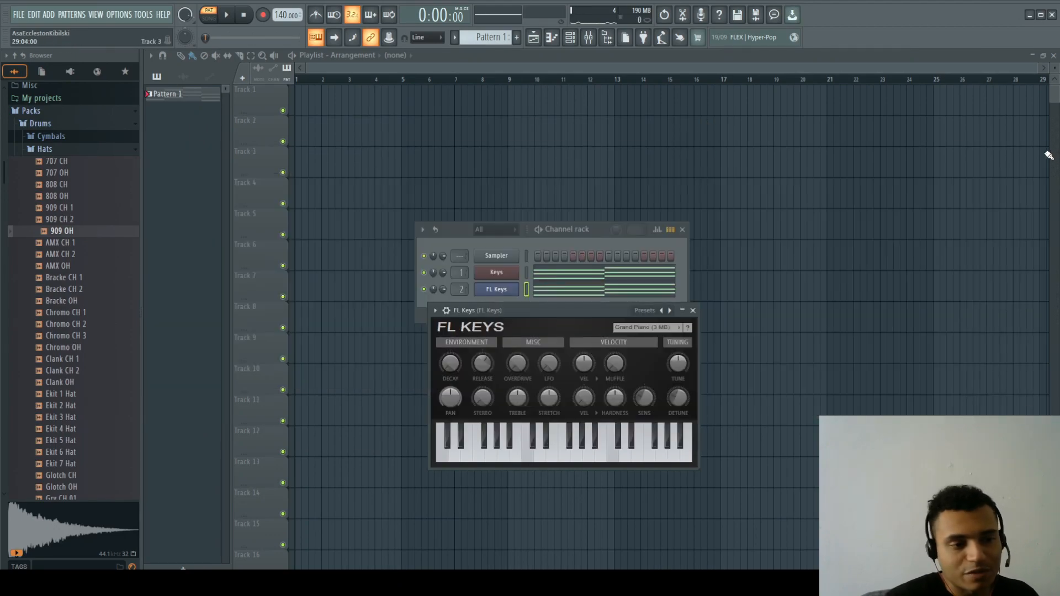
click(693, 310)
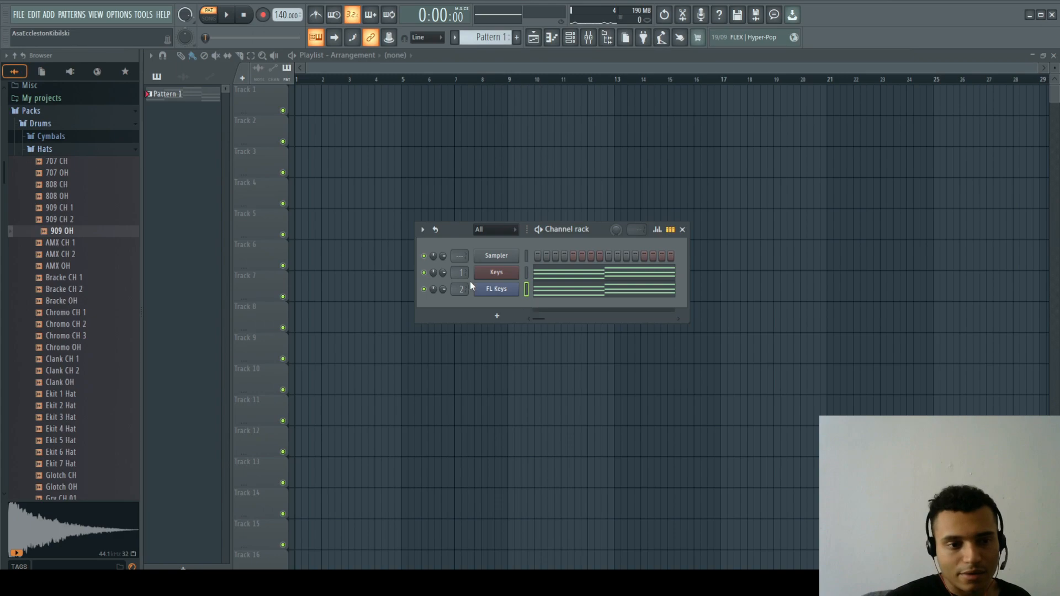
click(65, 148)
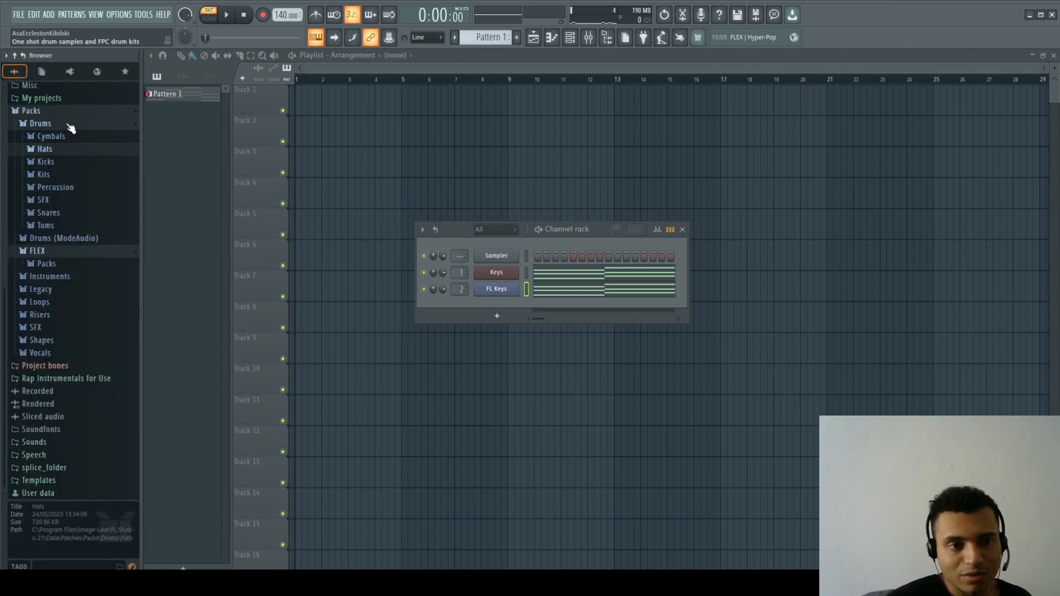
click(48, 162)
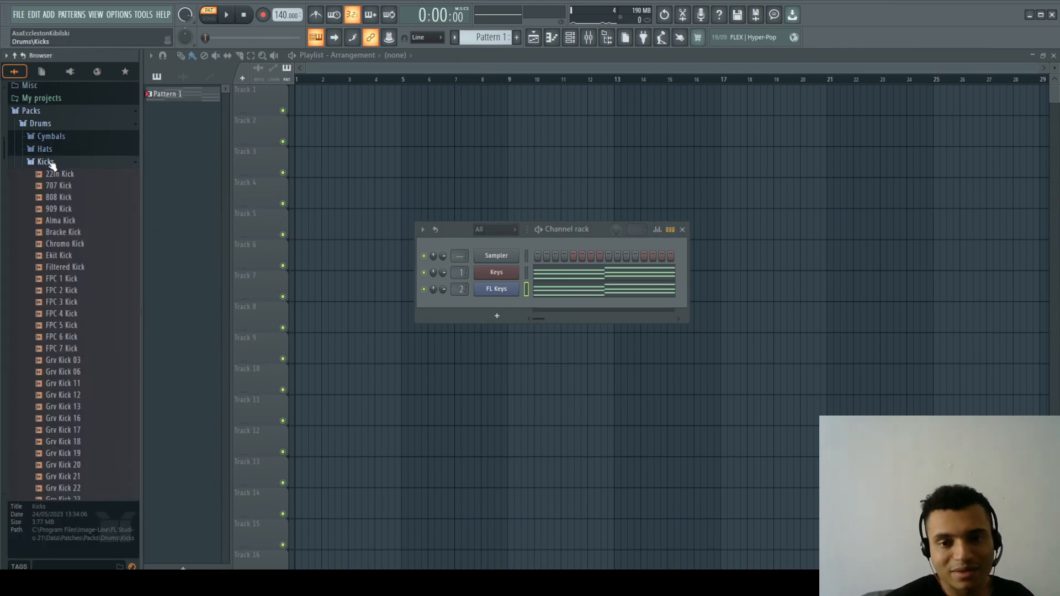
Audition the FPC 1 Kick sample, add it to the channel rack as a new channel, and open its piano roll
click(74, 282)
drag(76, 286, 497, 312)
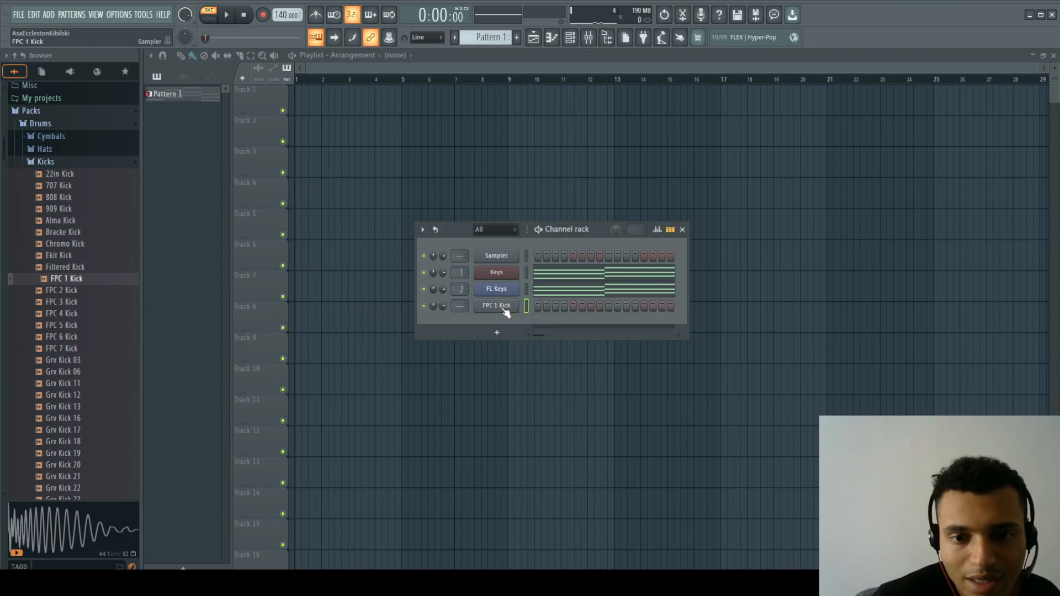
right_click(505, 313)
click(544, 306)
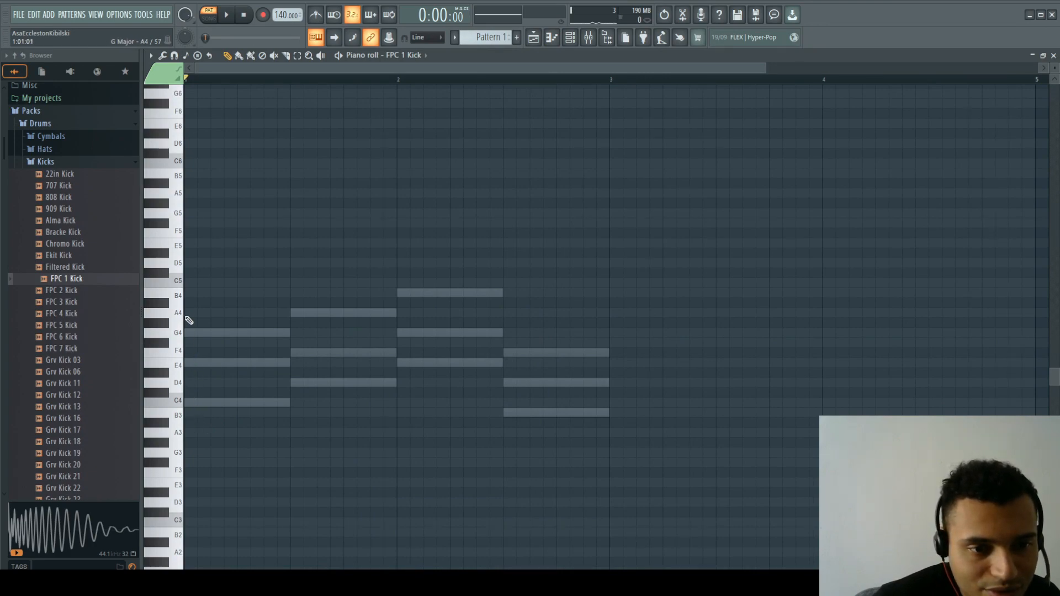
Place eight short kick notes at C5, one on every beat of the first two bars, and play the pattern
click(192, 283)
drag(289, 280, 198, 283)
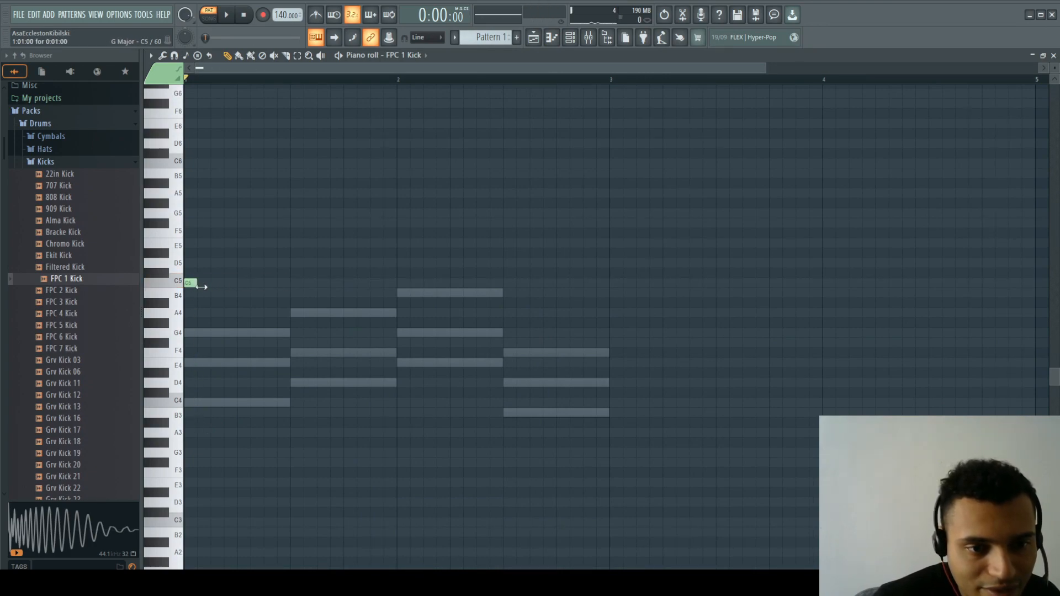
click(243, 283)
click(297, 283)
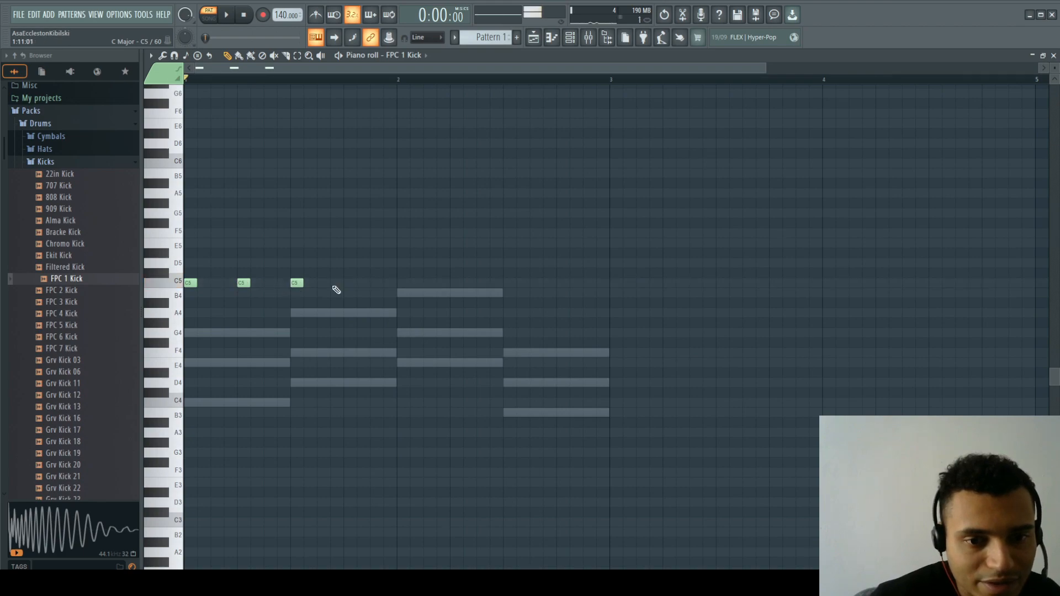
click(349, 283)
key(space)
click(403, 284)
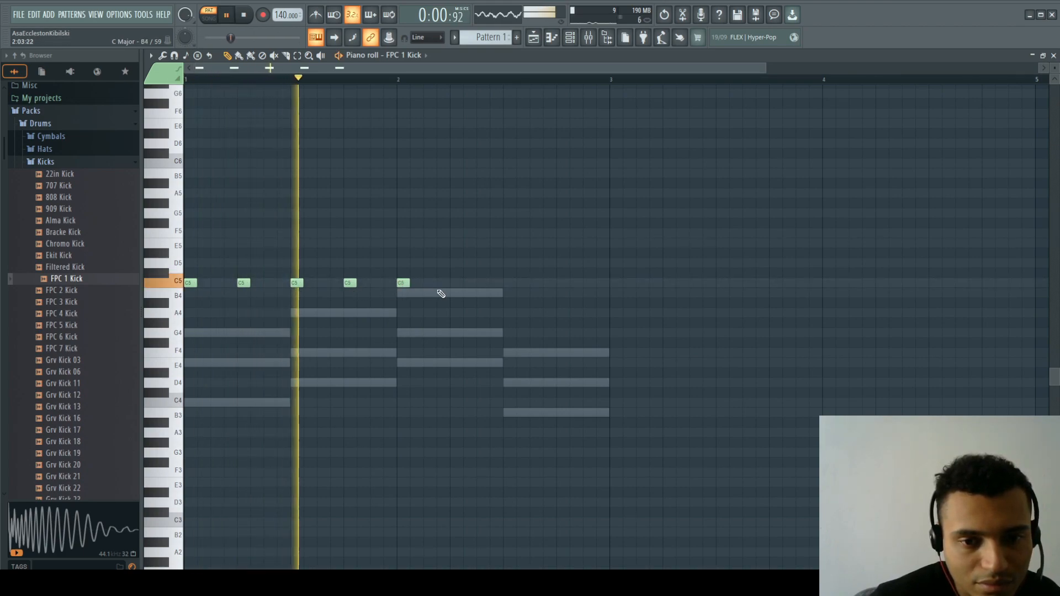
click(456, 284)
click(509, 284)
click(562, 283)
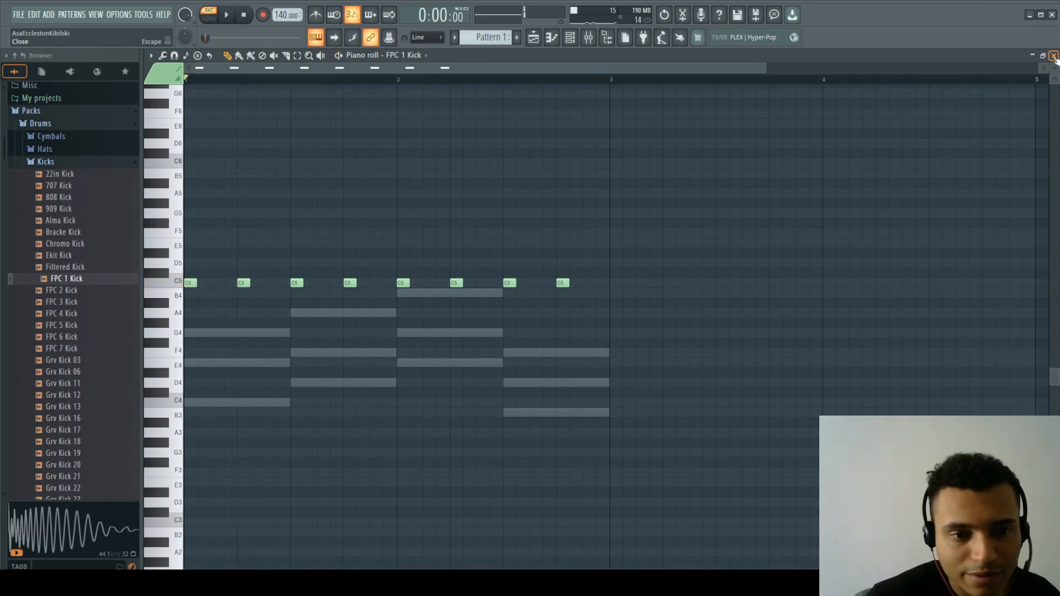
key(space)
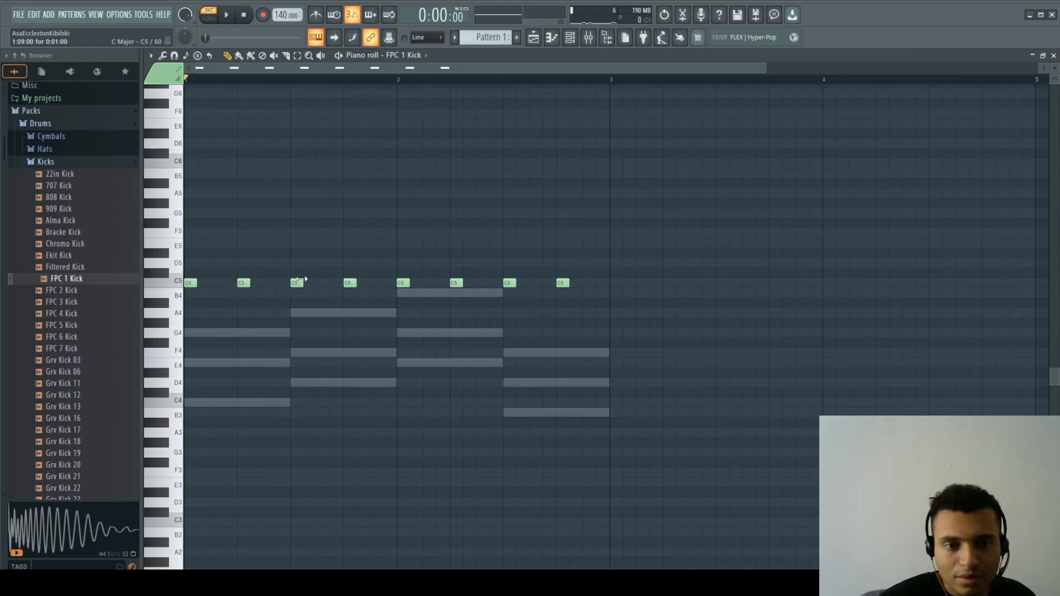
Select bar 1 on the timeline to examine its kick notes, clear the selection, and return the playhead to the start
drag(399, 80, 188, 81)
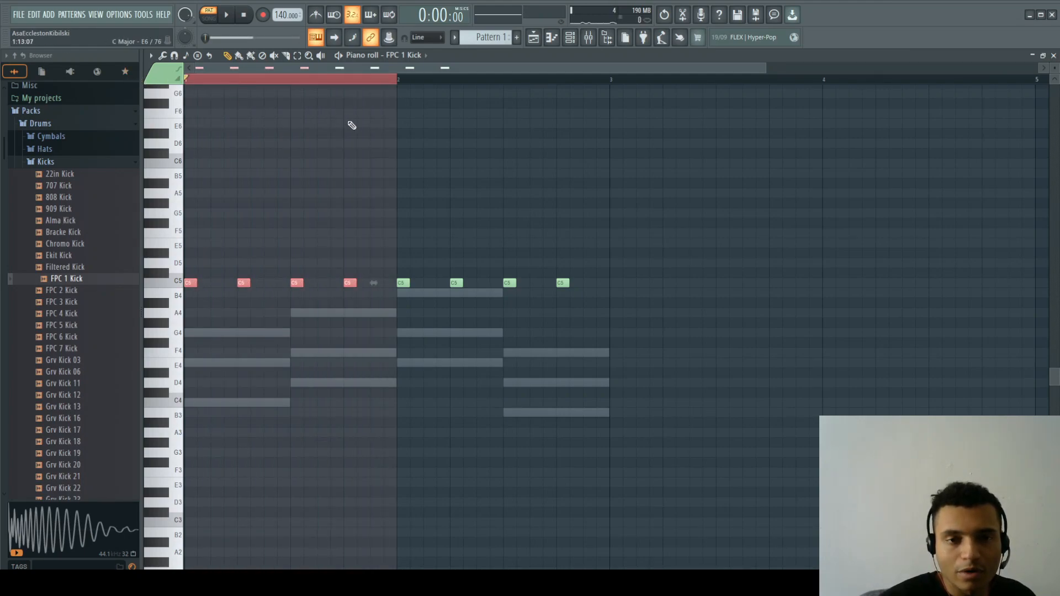
click(395, 83)
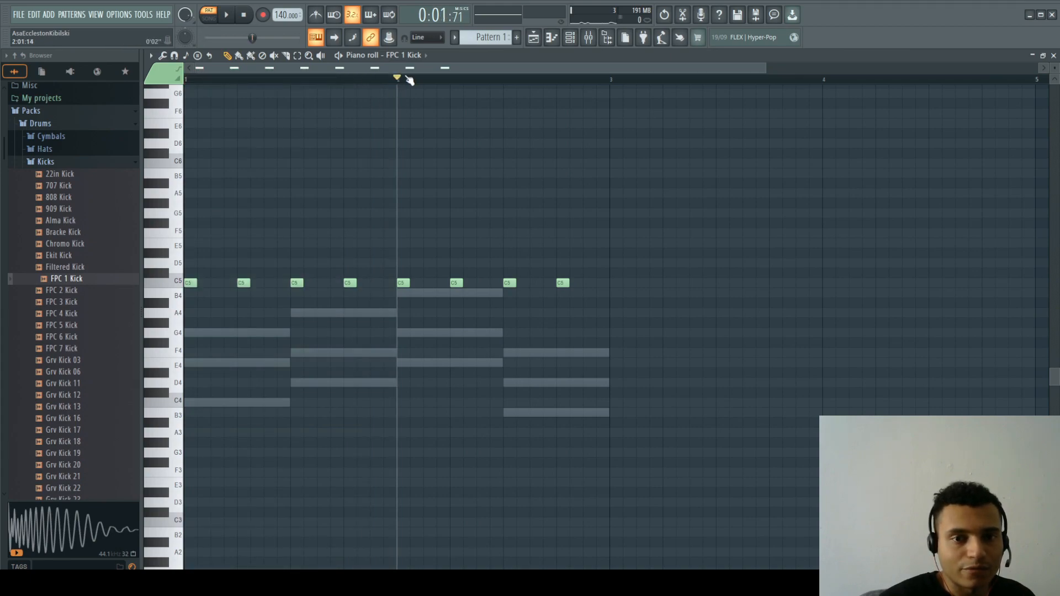
click(188, 81)
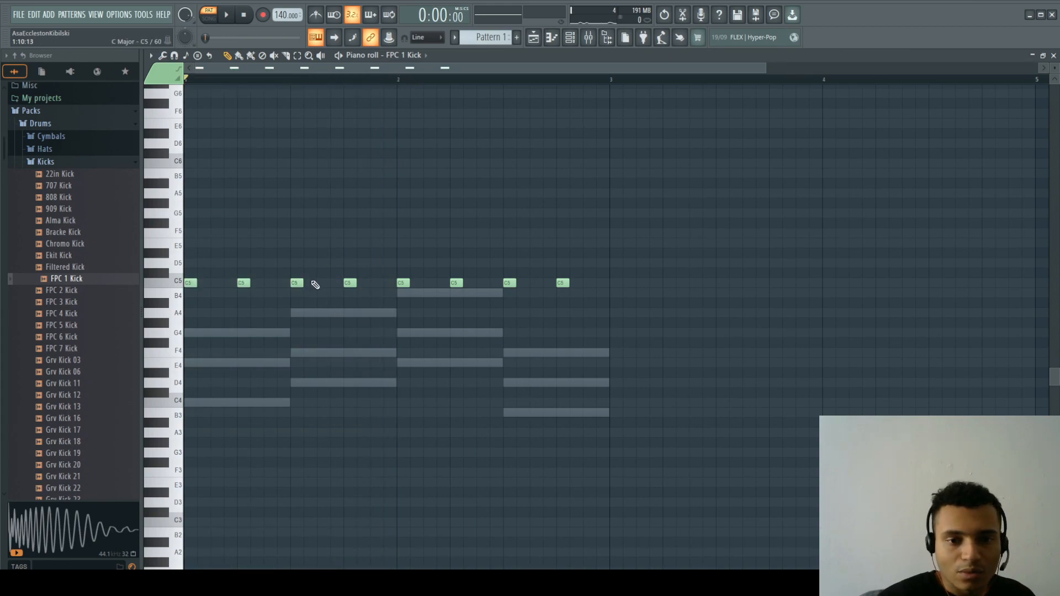
Close the kick's piano roll, open Gross Beat on the FL Keys mixer track, and check its trigger and position sync settings
click(1053, 55)
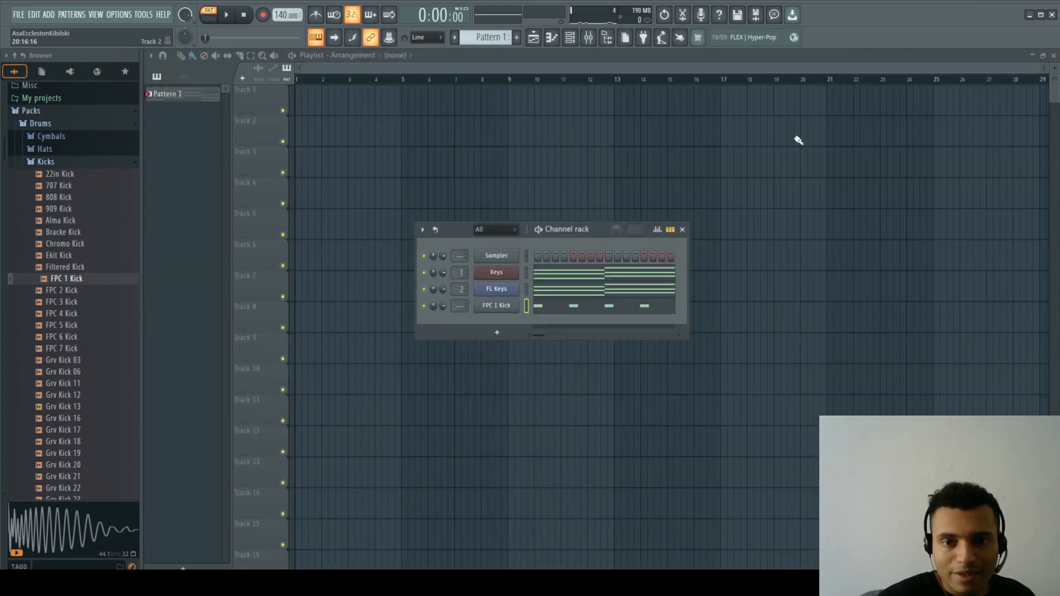
click(588, 37)
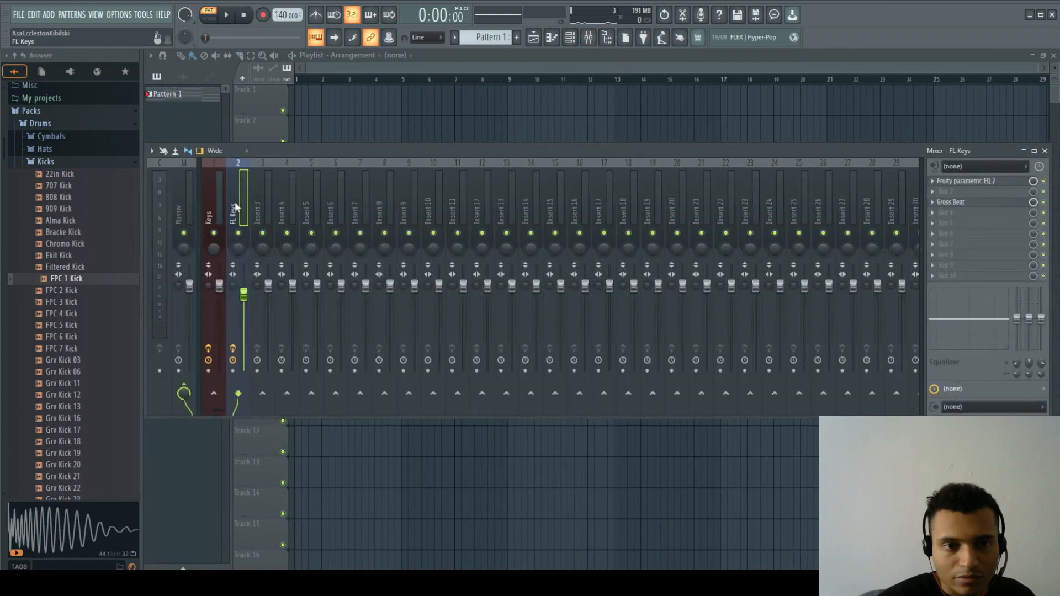
click(983, 203)
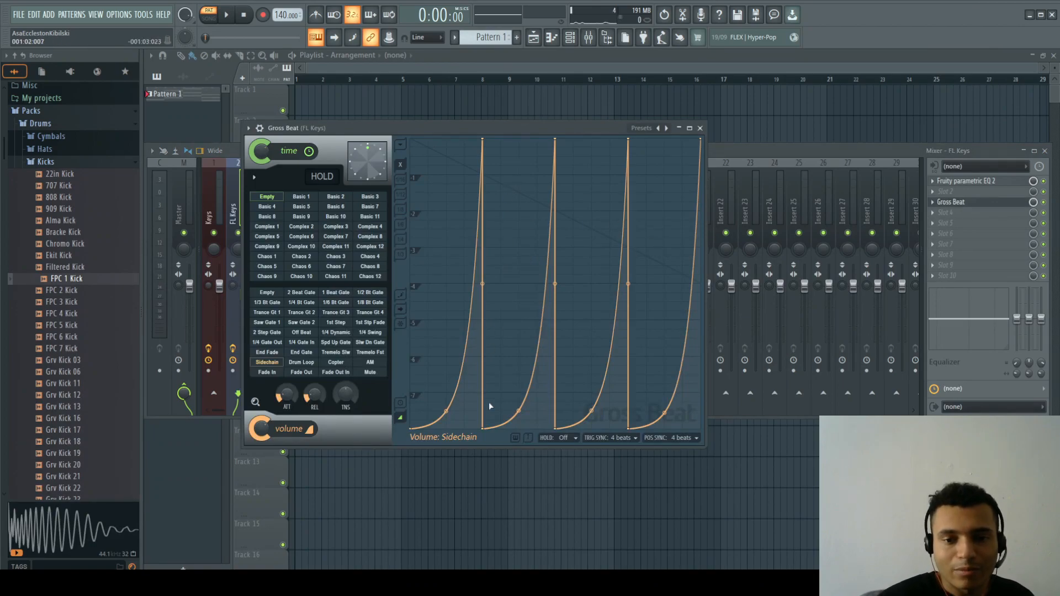
click(627, 439)
click(625, 441)
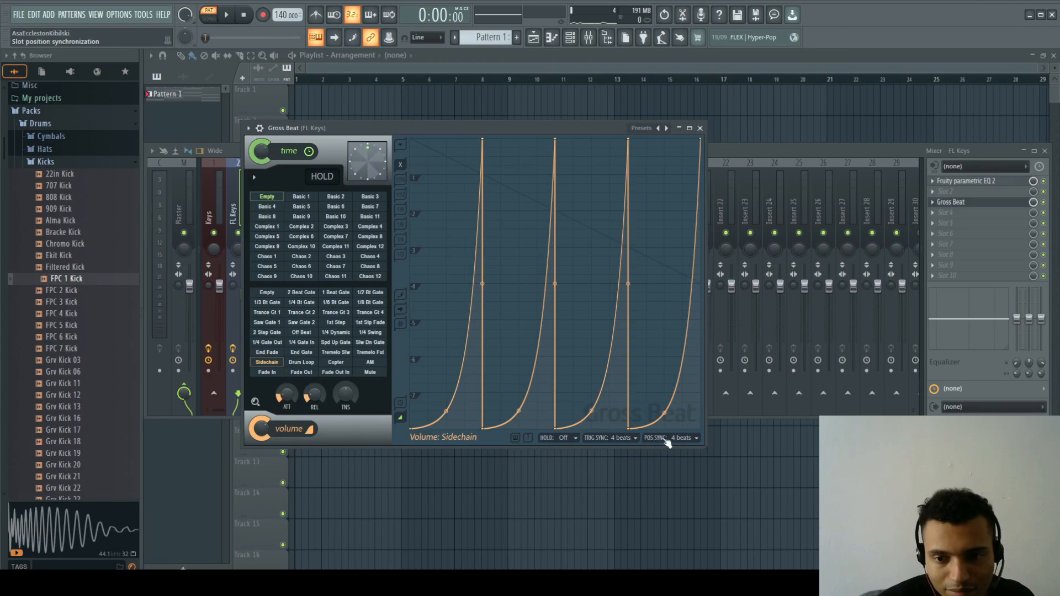
click(626, 440)
click(635, 439)
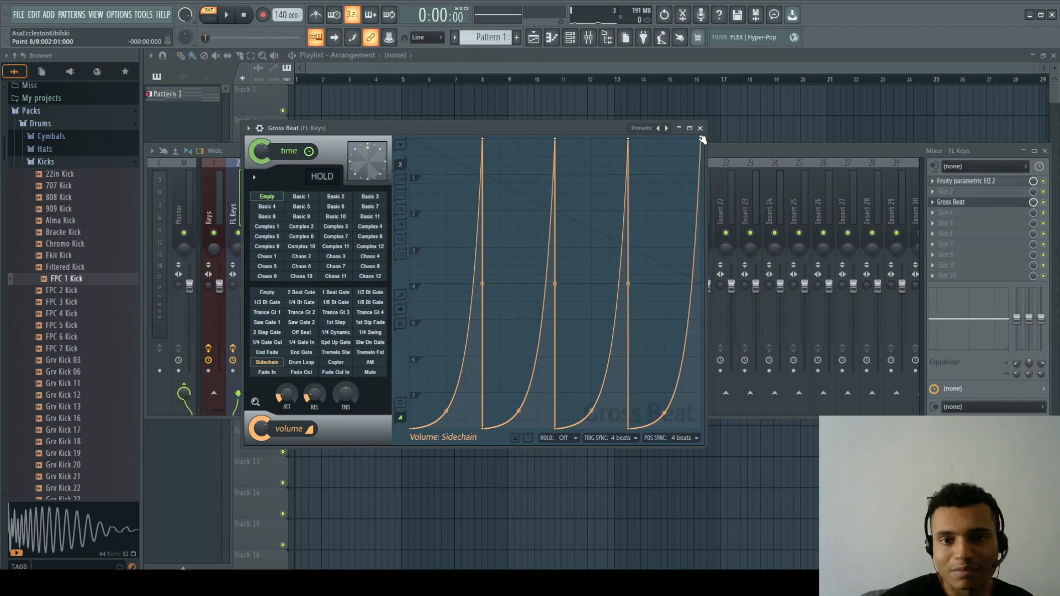
Straighten all four curves of Gross Beat's Sidechain volume envelope into linear ramps
drag(446, 411, 446, 284)
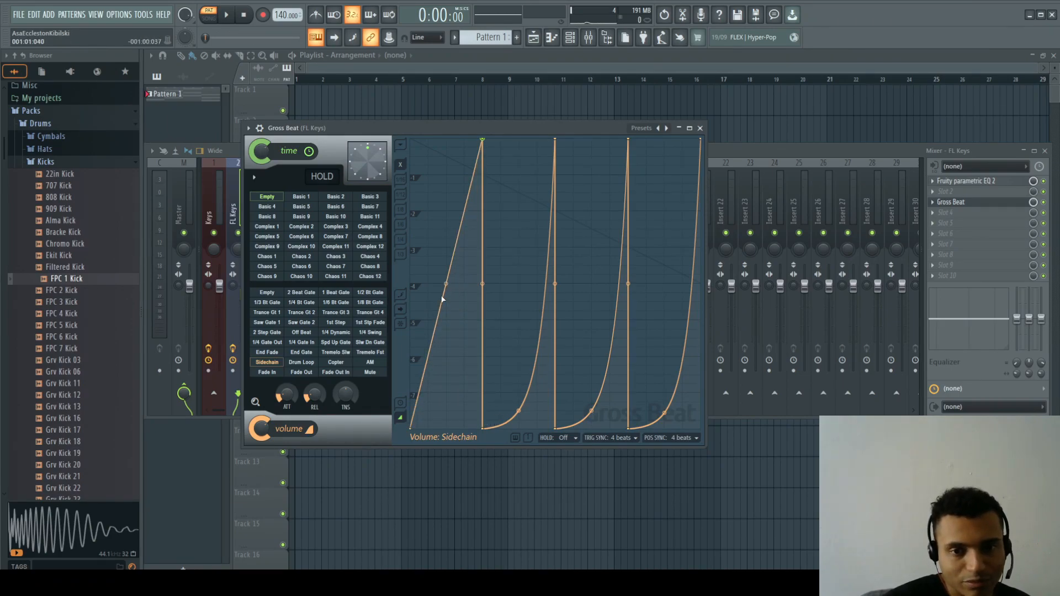
right_click(519, 410)
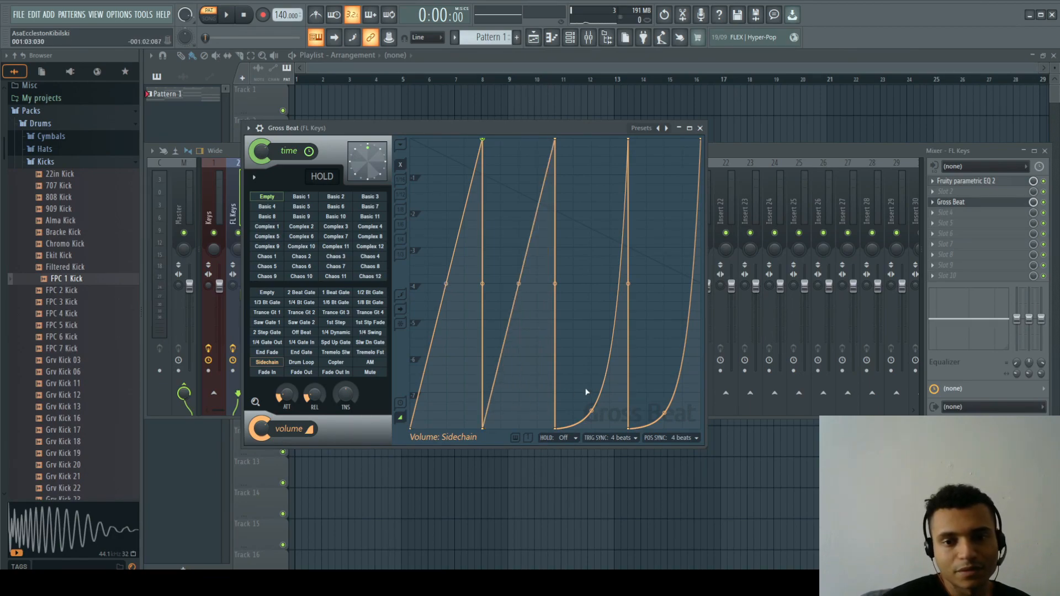
right_click(591, 411)
right_click(665, 413)
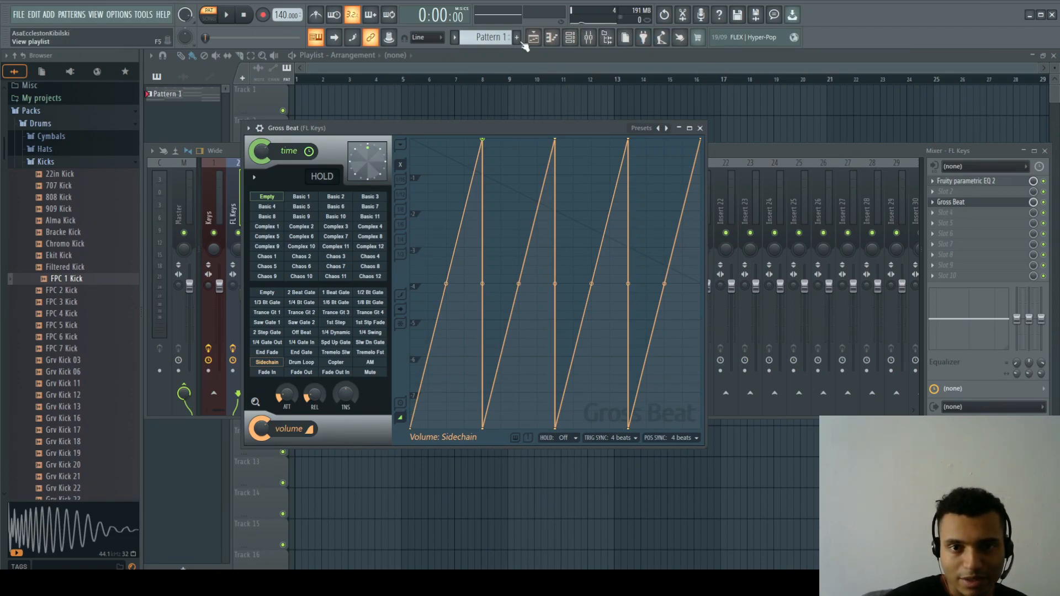
Compare the kick notes in the channel rack with Gross Beat's volume ramps, and play the pattern to hear the effect
click(571, 37)
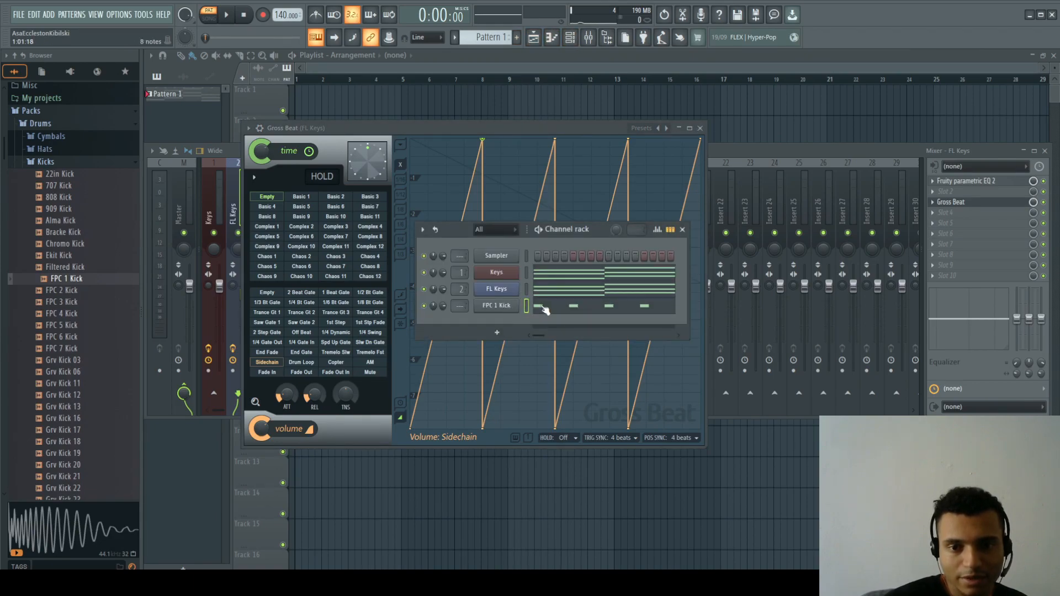
click(427, 128)
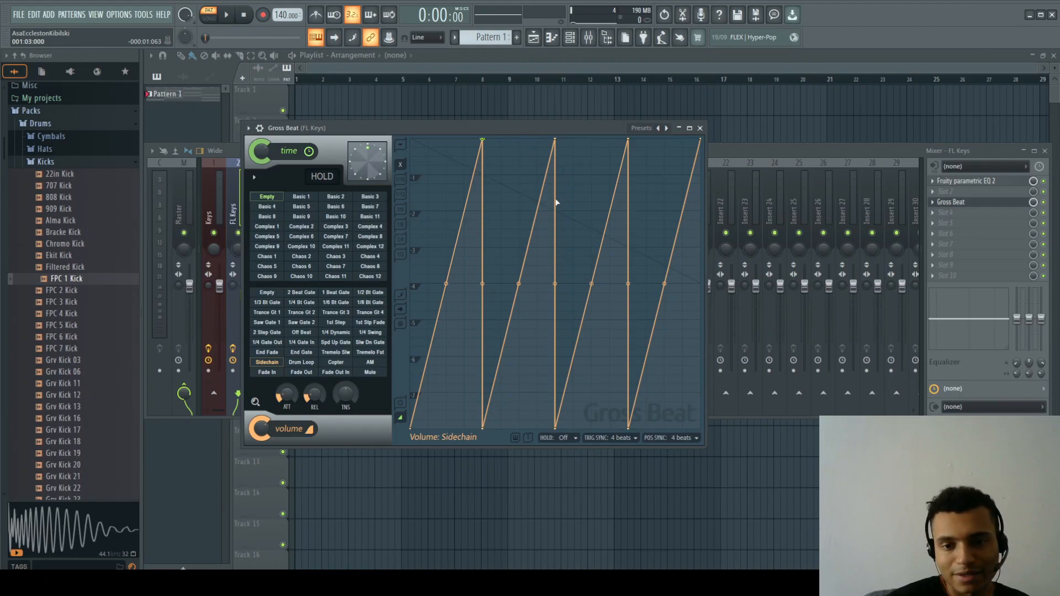
key(space)
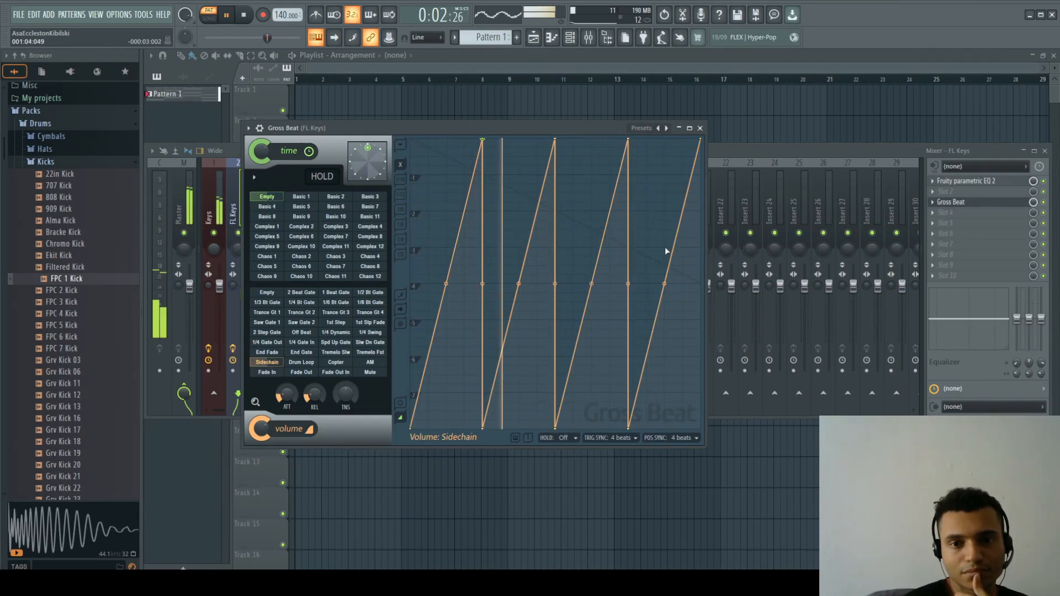
key(space)
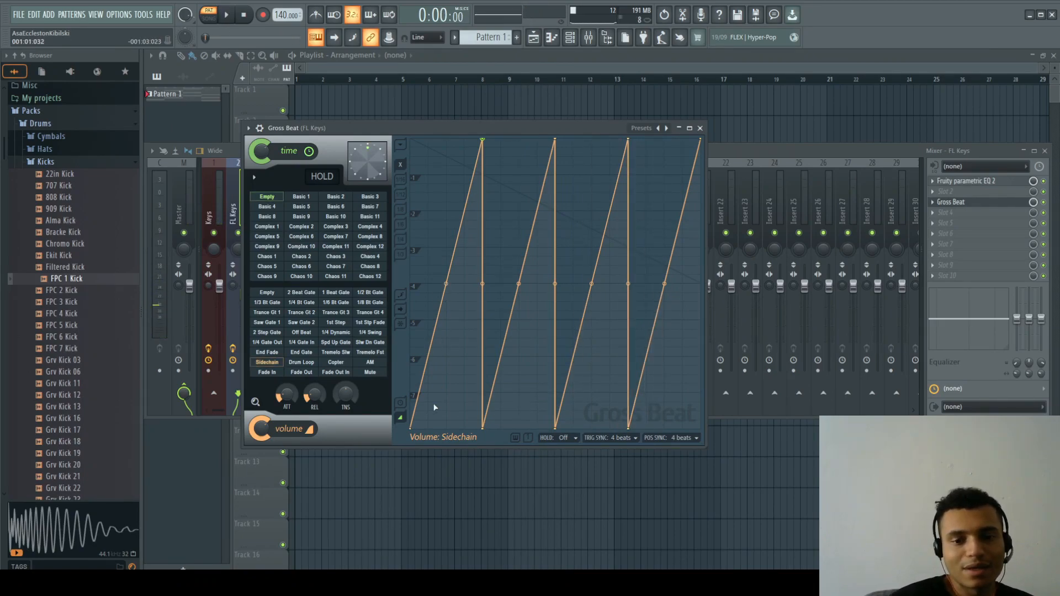
Raise the low point of all four volume ramps to about a quarter of full height, play the pattern, and close Gross Beat
drag(409, 426, 399, 362)
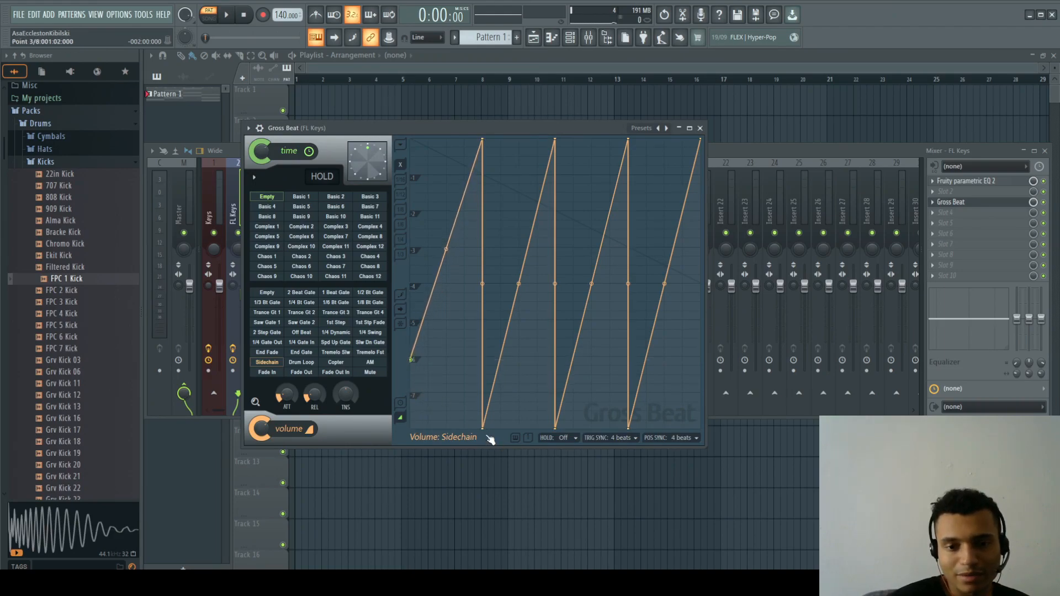
drag(483, 428, 482, 359)
drag(551, 429, 513, 360)
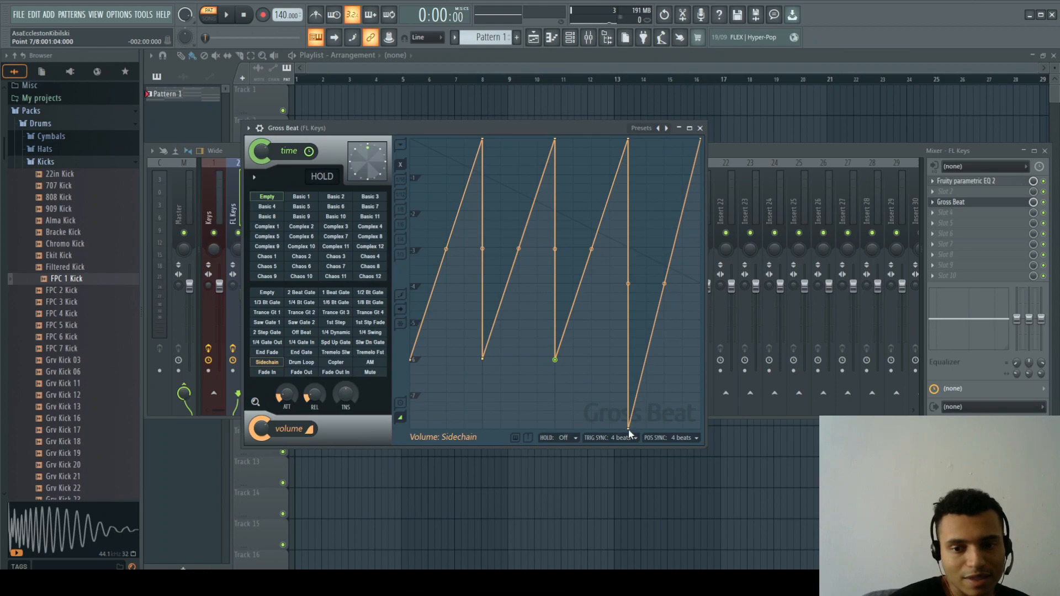
drag(629, 434, 602, 361)
key(space)
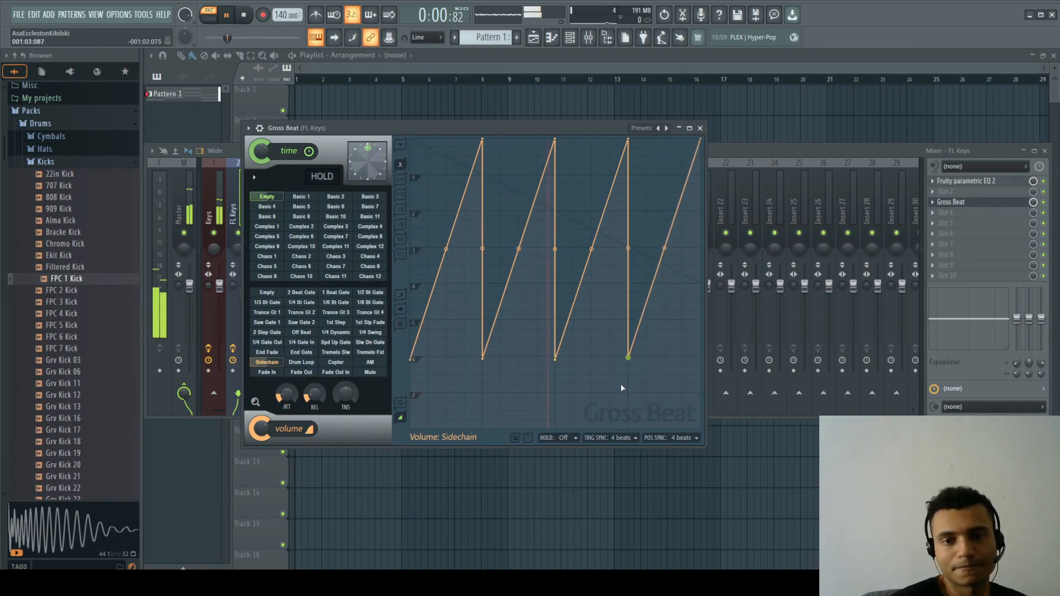
click(701, 128)
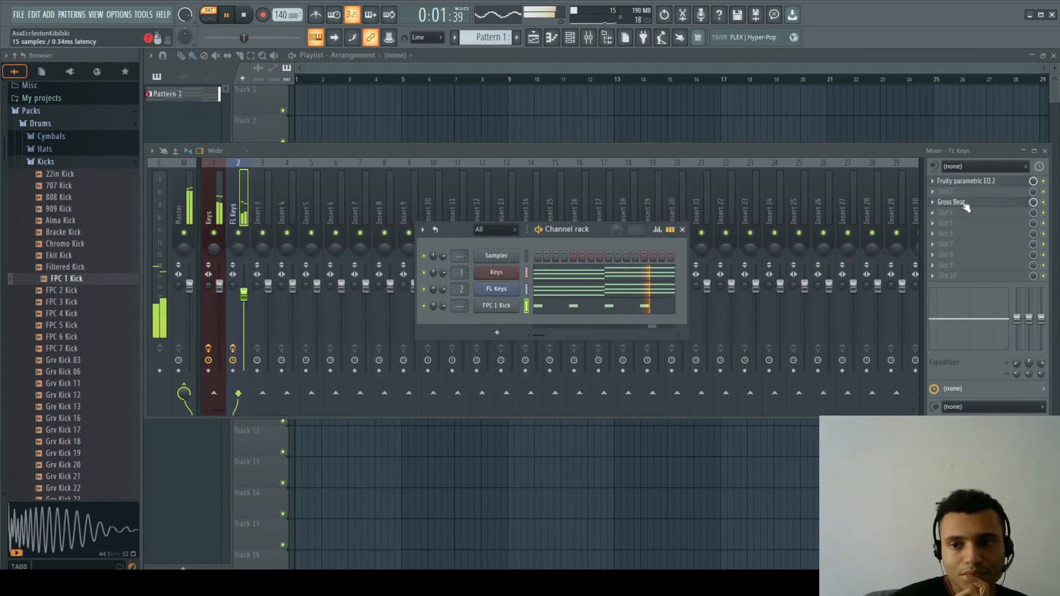
key(space)
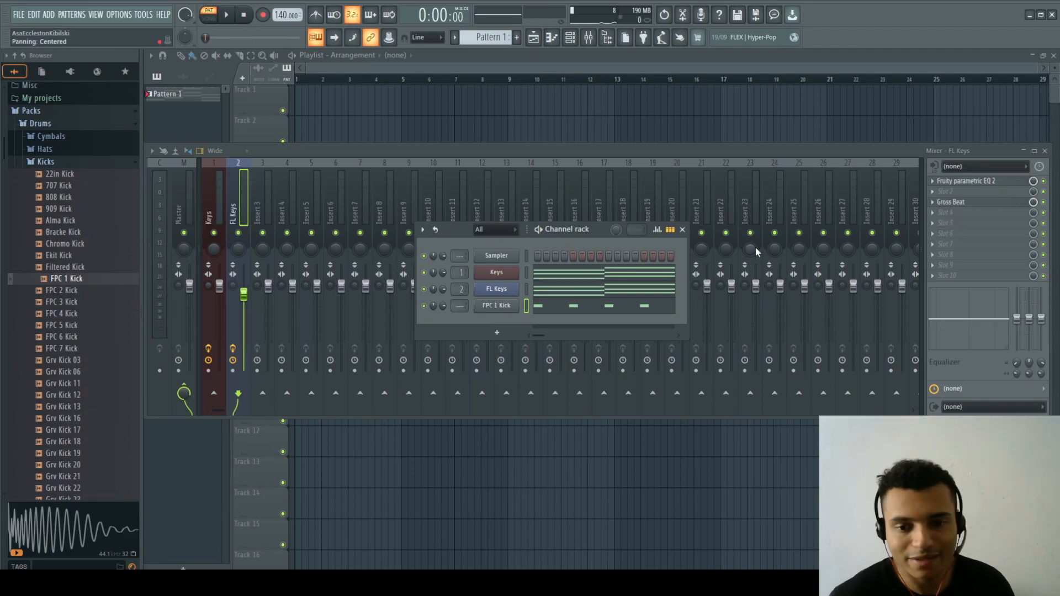
Copy the edited Gross Beat from the FL Keys mixer track to the Keys track, and close its window
click(207, 198)
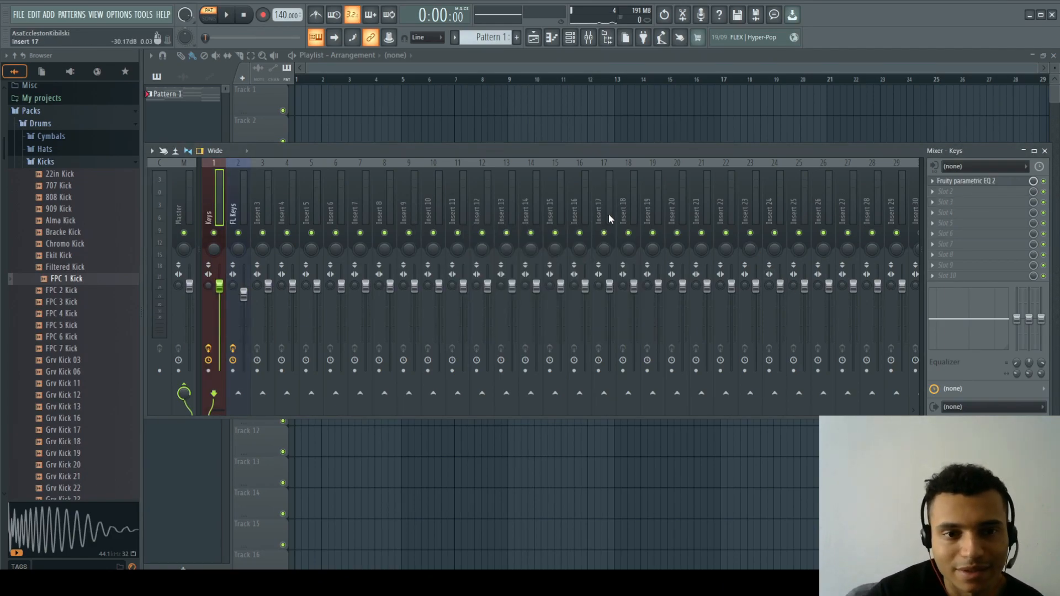
click(237, 214)
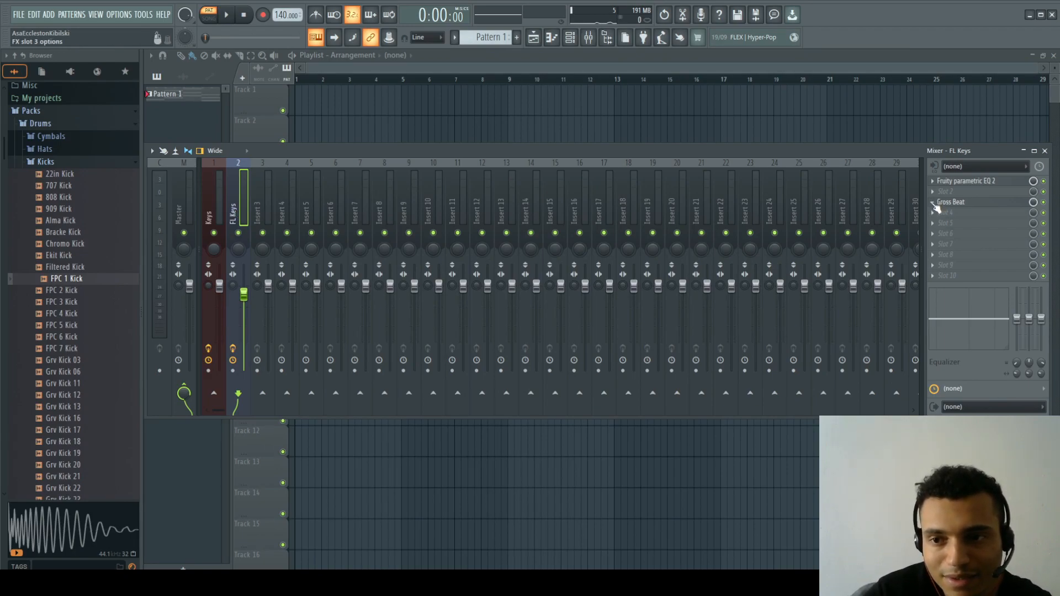
click(933, 205)
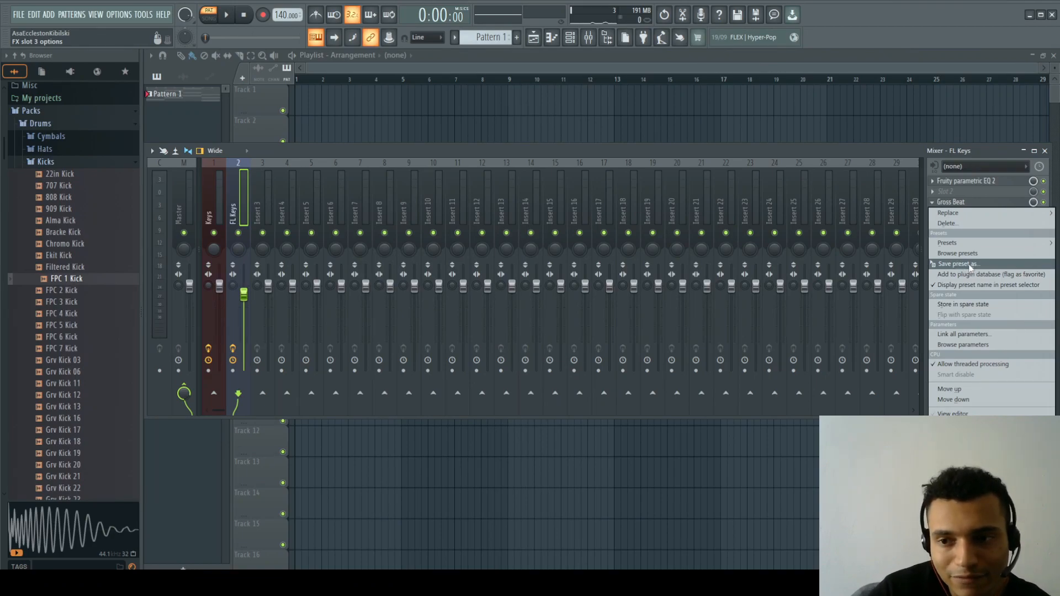
drag(970, 265, 208, 197)
drag(564, 178, 676, 211)
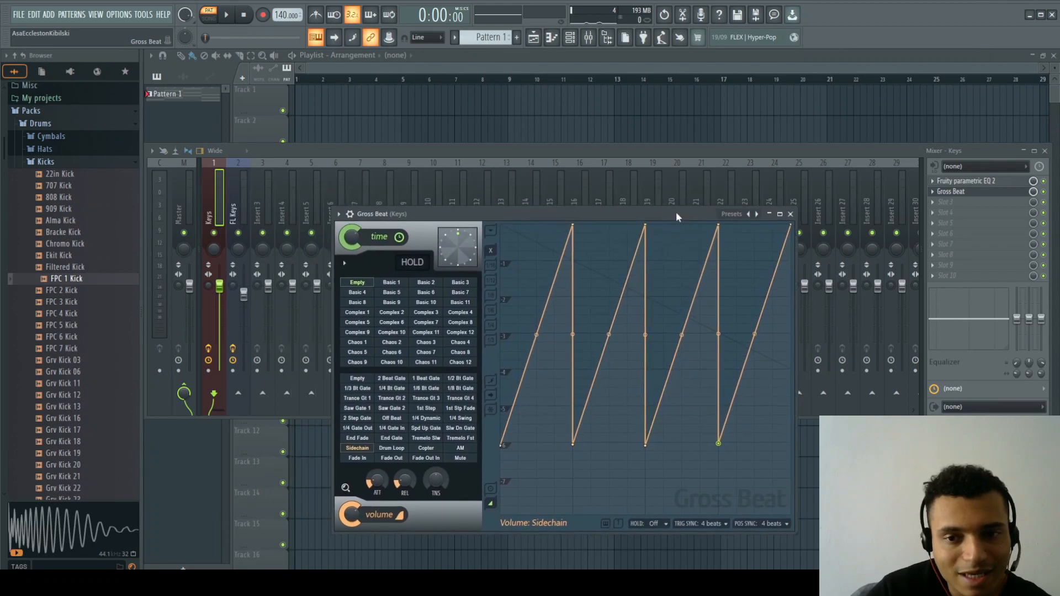
click(790, 214)
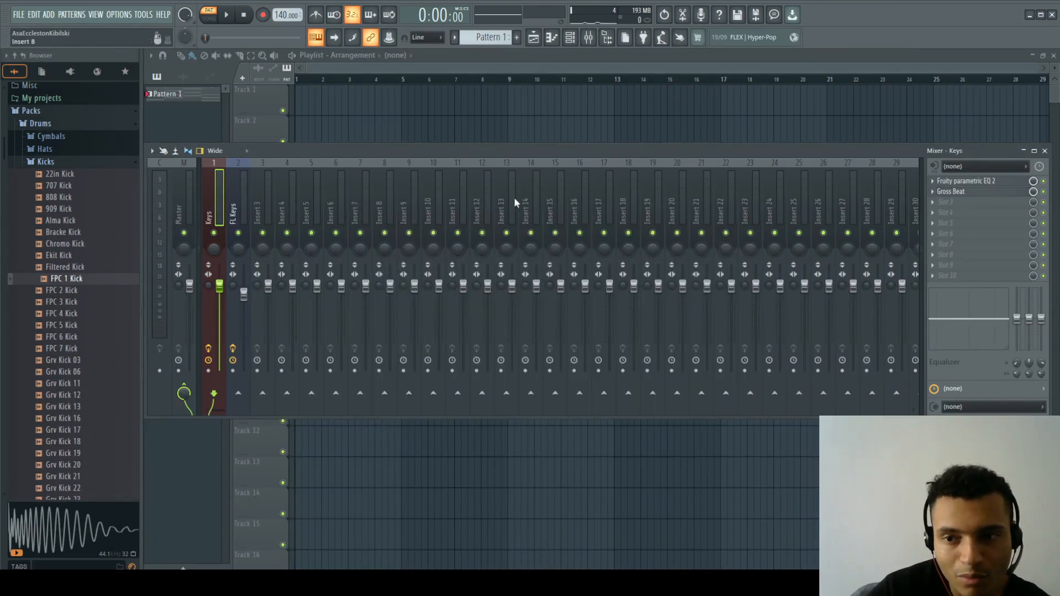
Check the copied Gross Beat envelope on the Keys track, compare both tracks' effect slots, and play the pattern
click(951, 192)
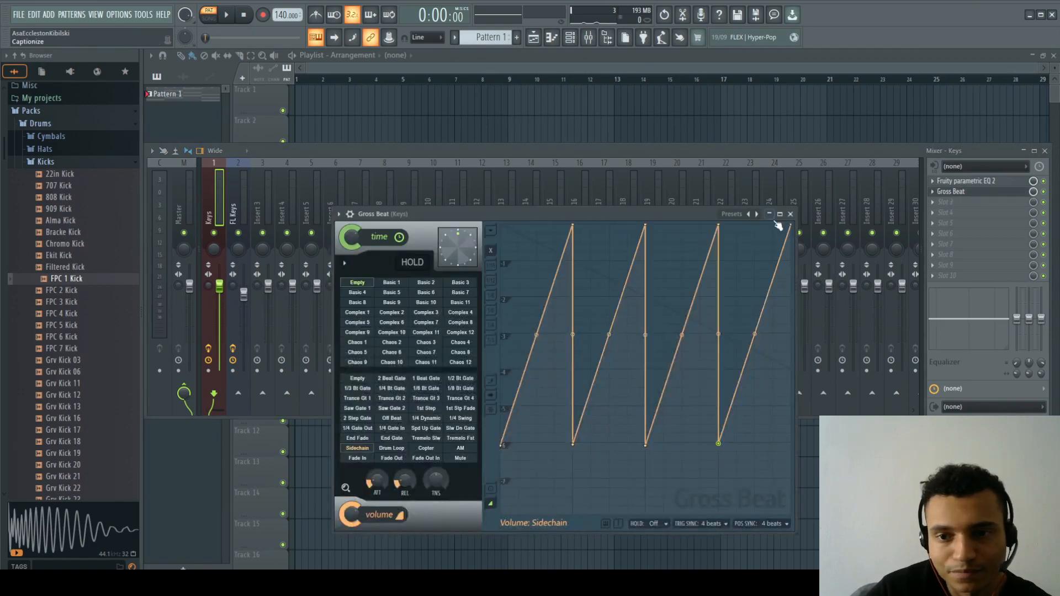
click(791, 214)
click(234, 212)
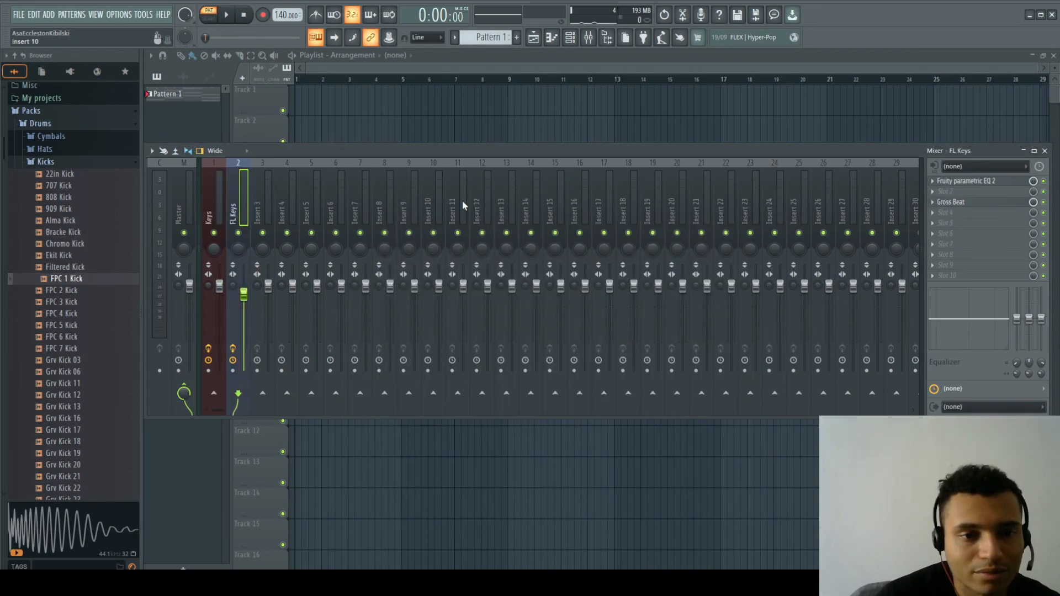
click(208, 207)
click(233, 209)
click(204, 205)
key(space)
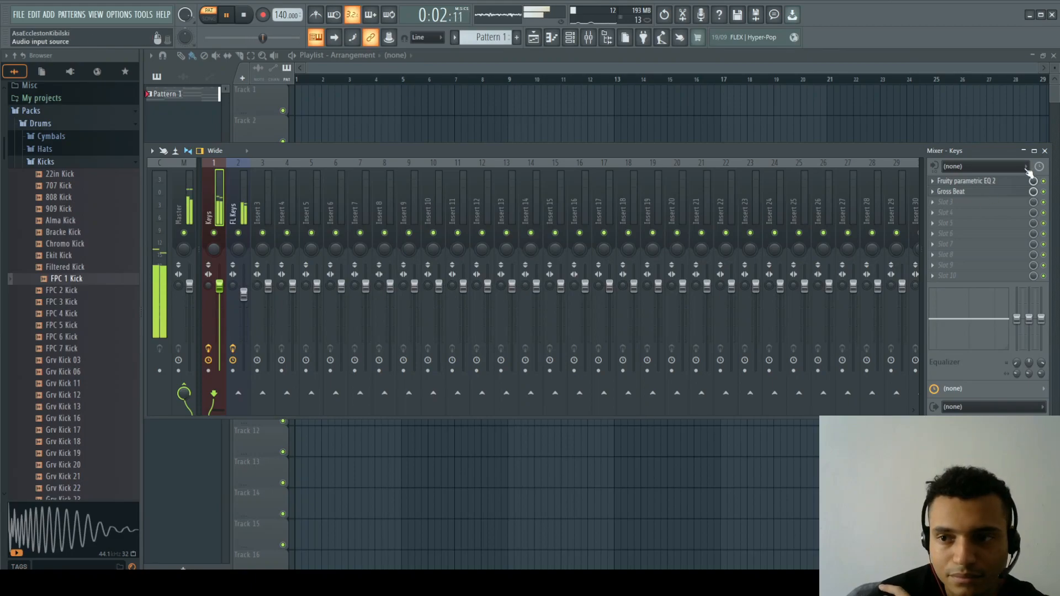
Route the FPC 1 Kick channel to a free mixer track and play the pattern to check its level
click(1045, 151)
click(589, 37)
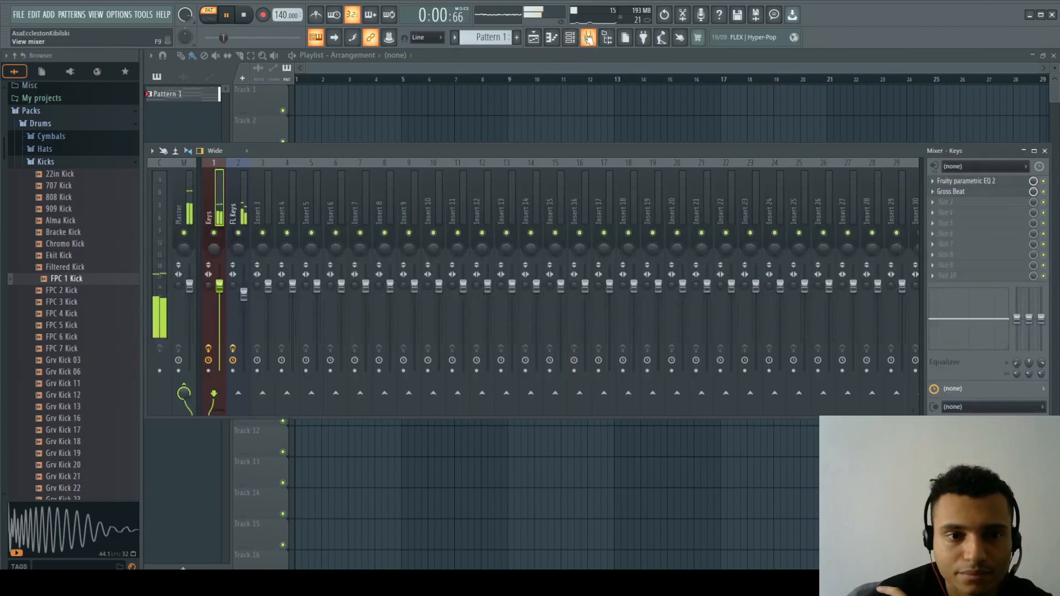
click(588, 38)
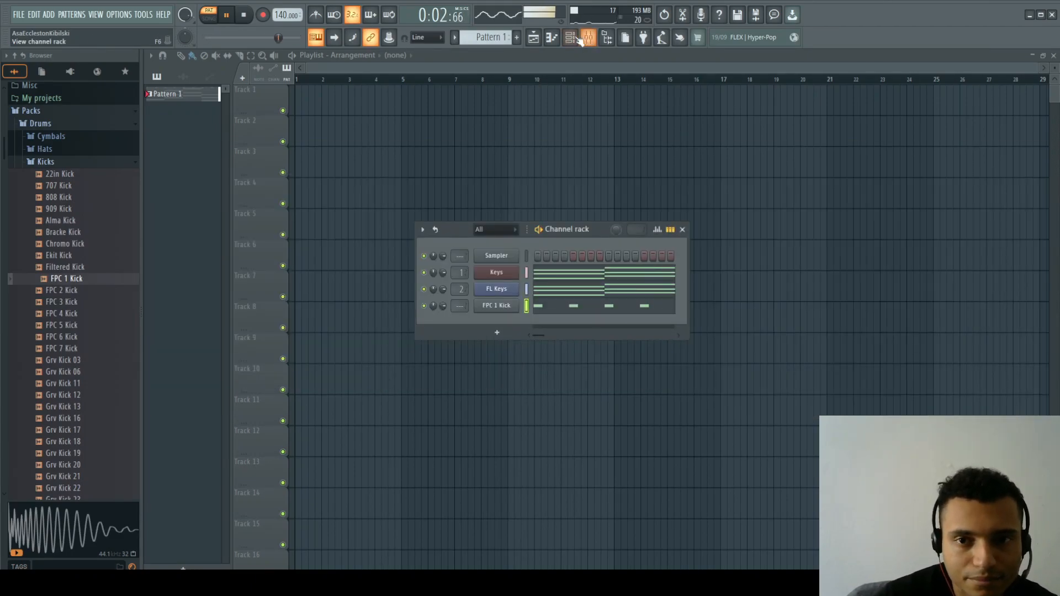
key(space)
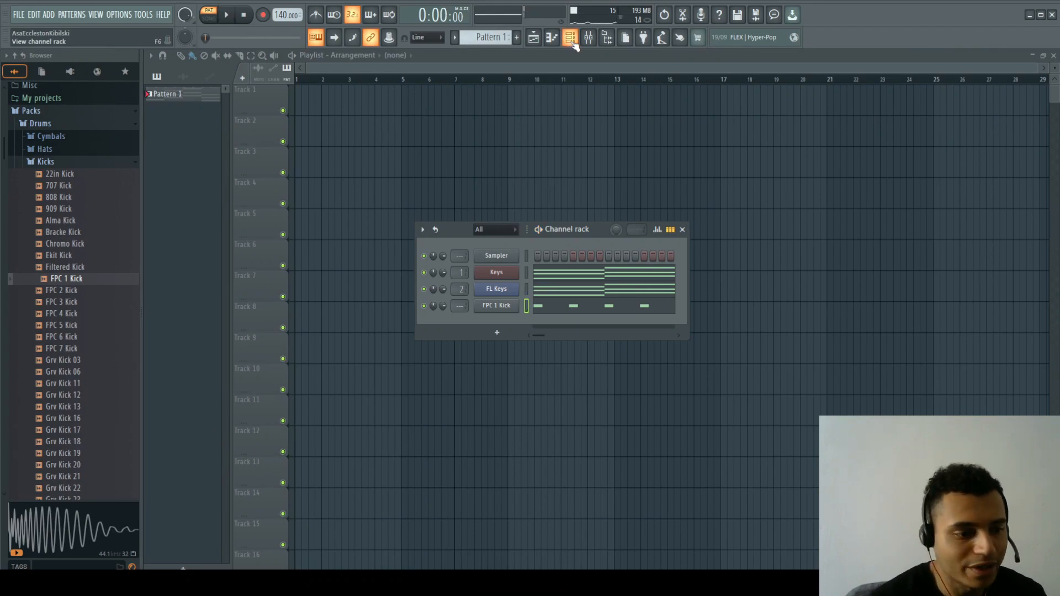
click(505, 307)
click(212, 164)
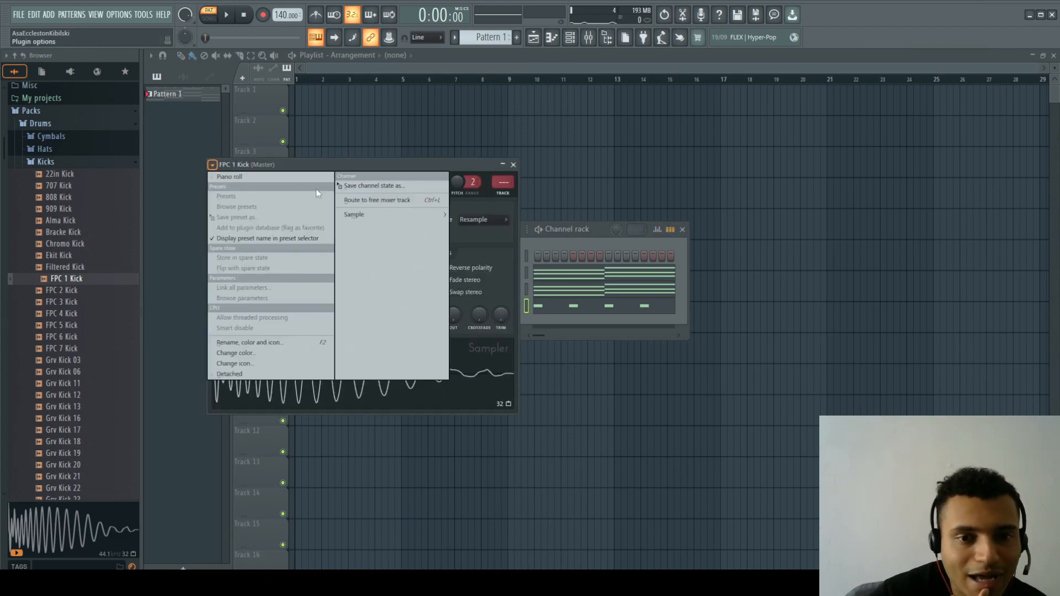
click(379, 200)
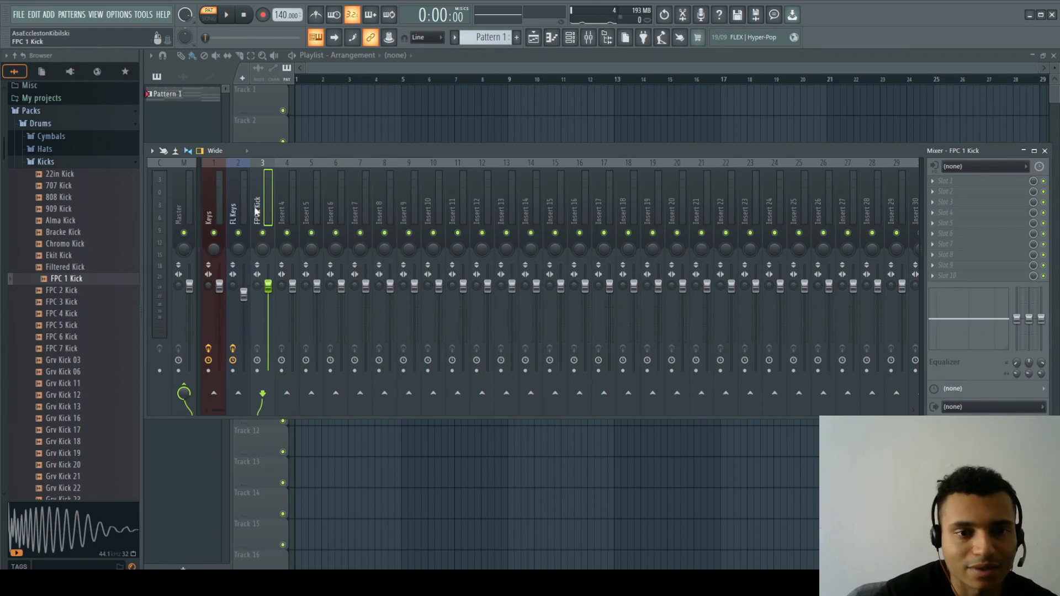
key(space)
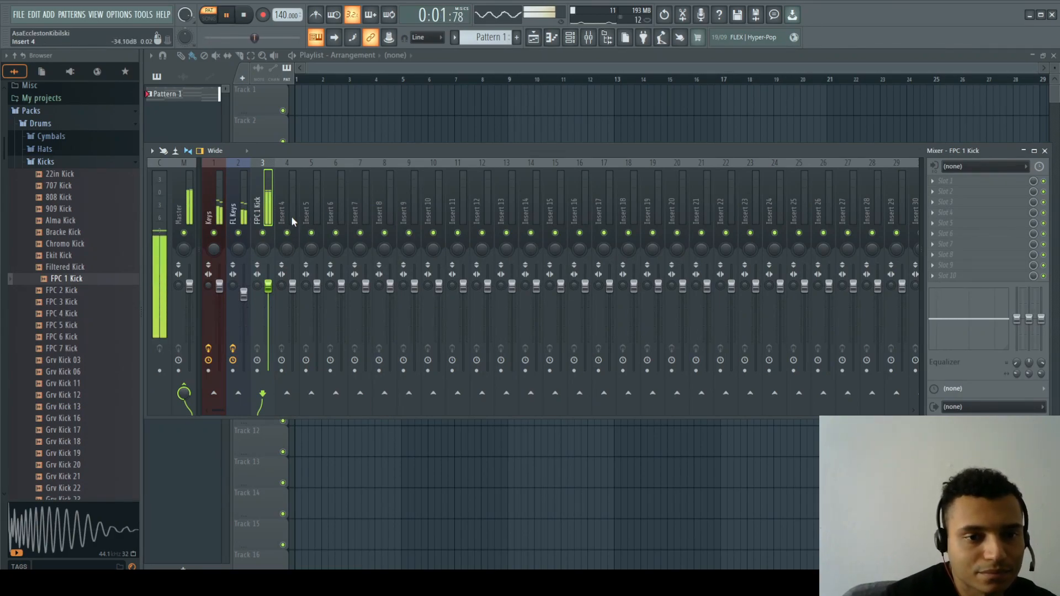
key(space)
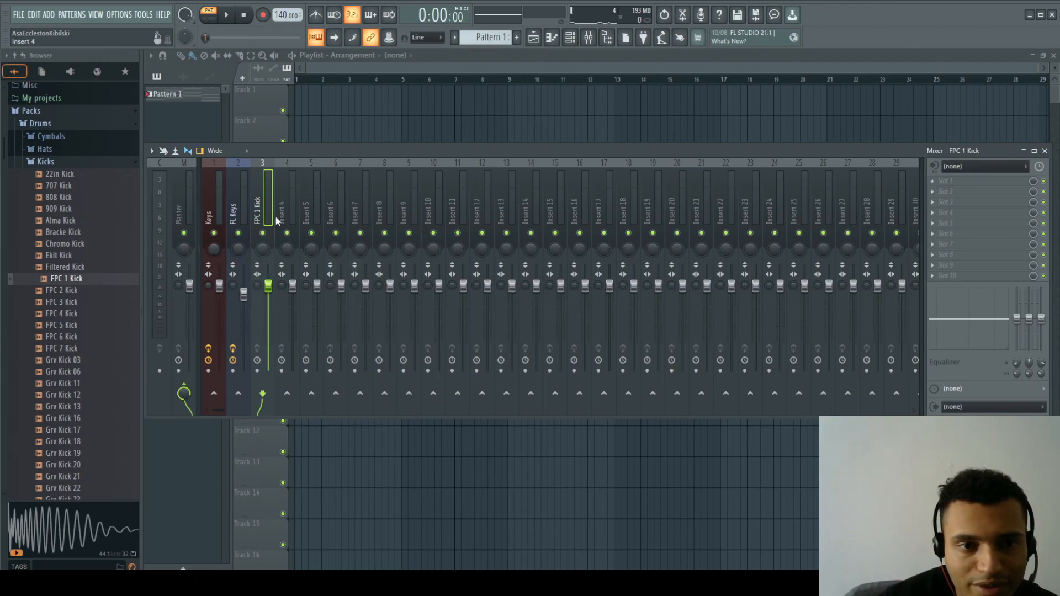
Try panning the Keys mixer track about 52% right, and close the mixer and the kick's channel window
click(208, 204)
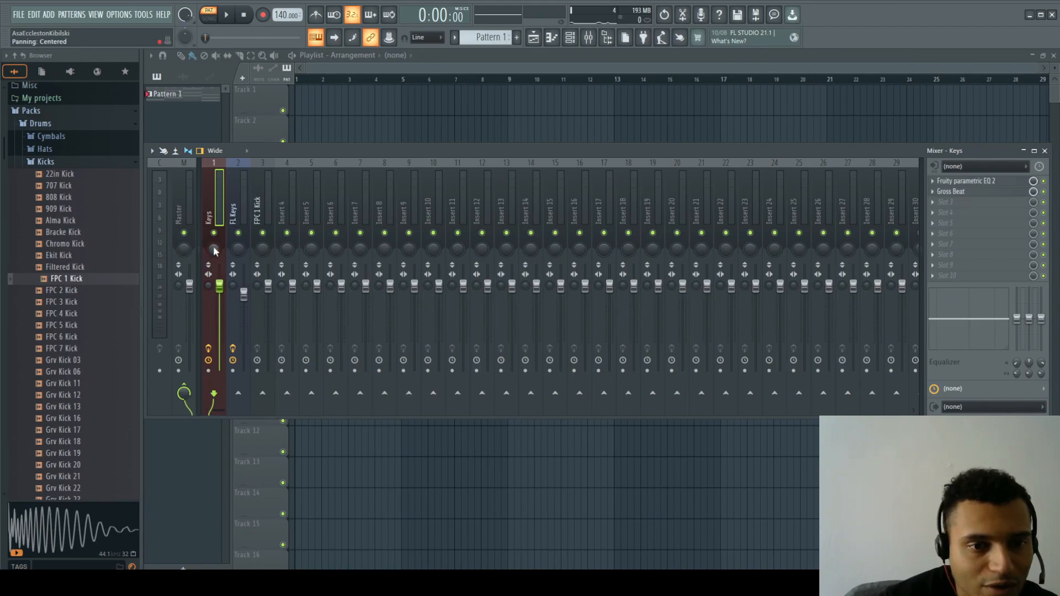
drag(213, 253, 214, 243)
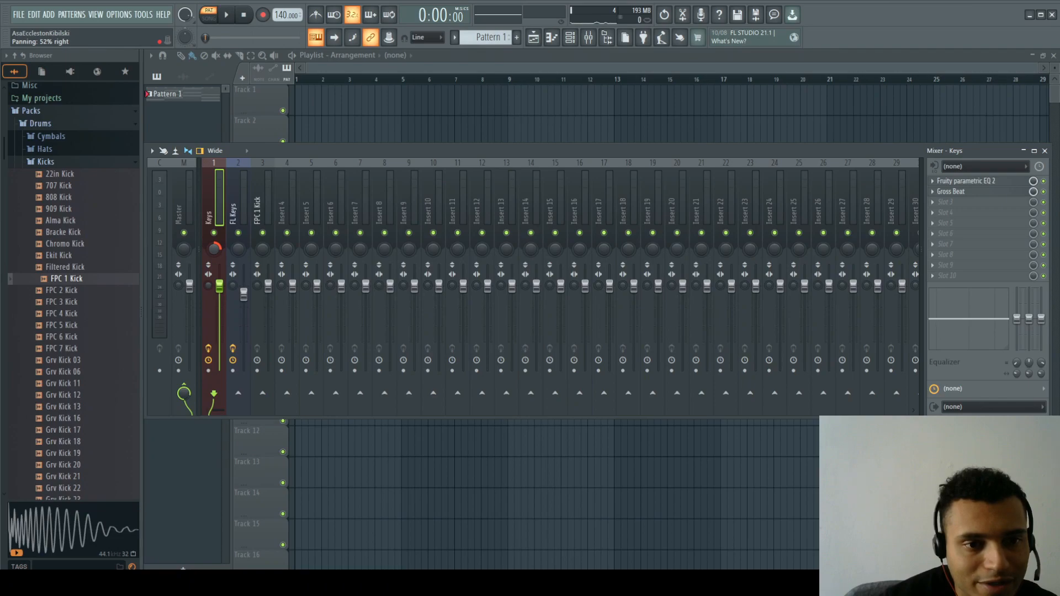
click(1045, 151)
click(514, 166)
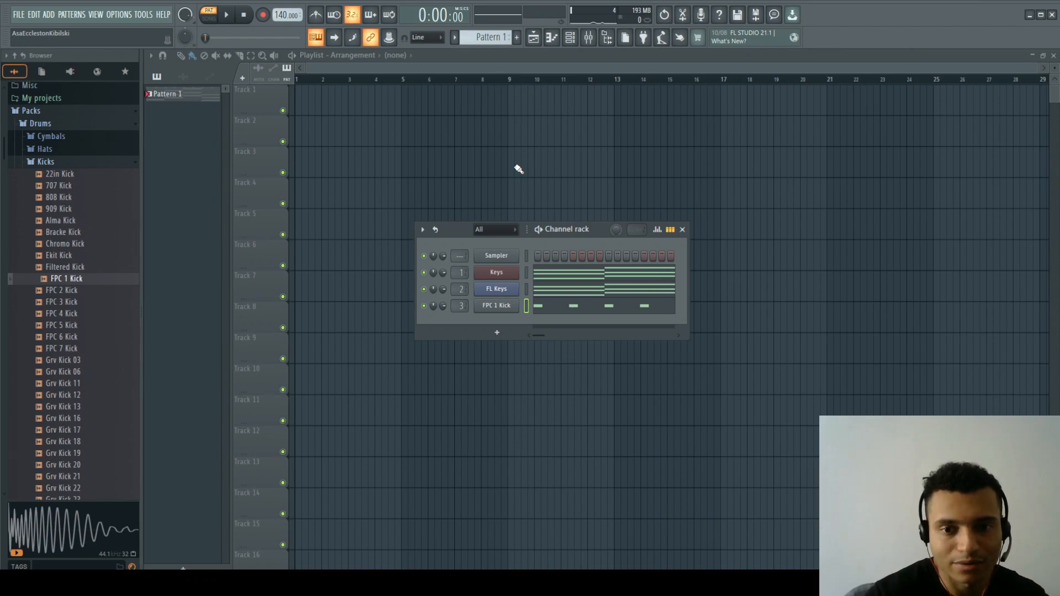
Mute the Keys and FPC 1 Kick channels so FL Keys can be heard alone, and select the FL Keys channel
drag(575, 225, 578, 220)
click(530, 269)
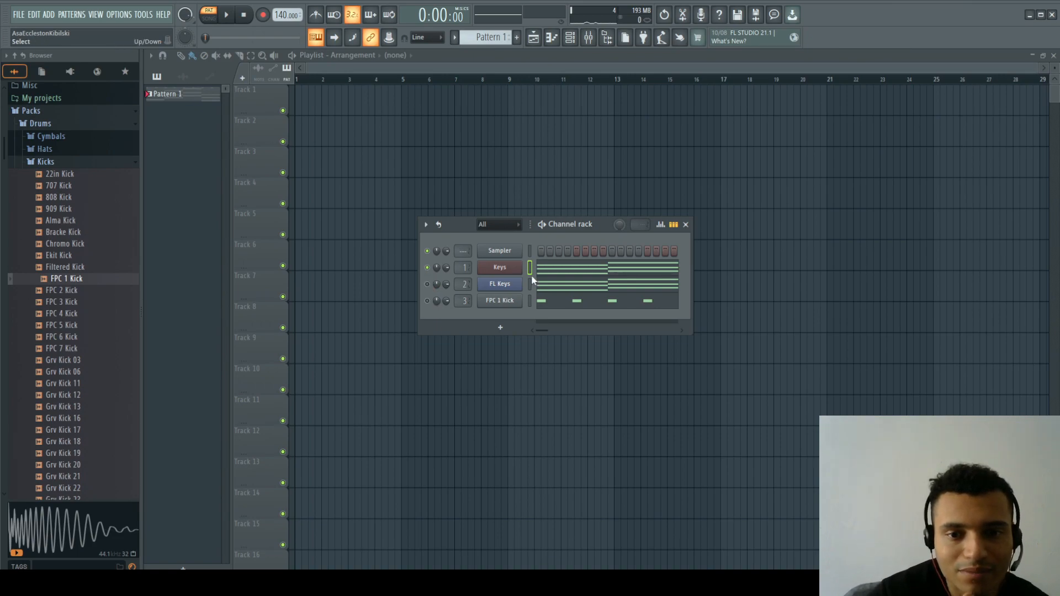
click(428, 285)
click(428, 269)
click(529, 285)
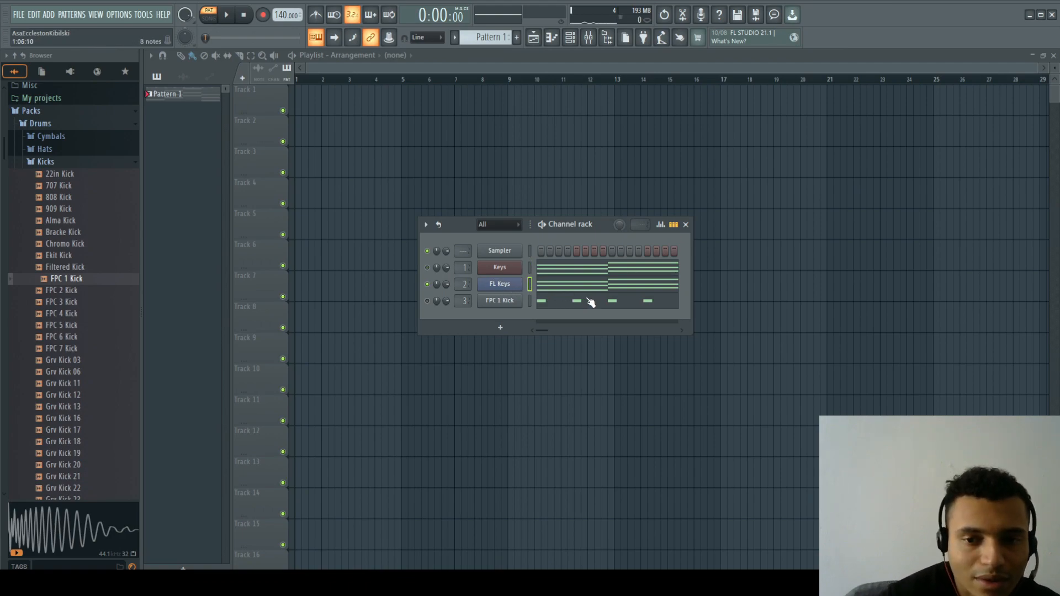
Try panning the FL Keys mixer track left and right, including about 53% right, playing the pattern to hear the effect
click(589, 38)
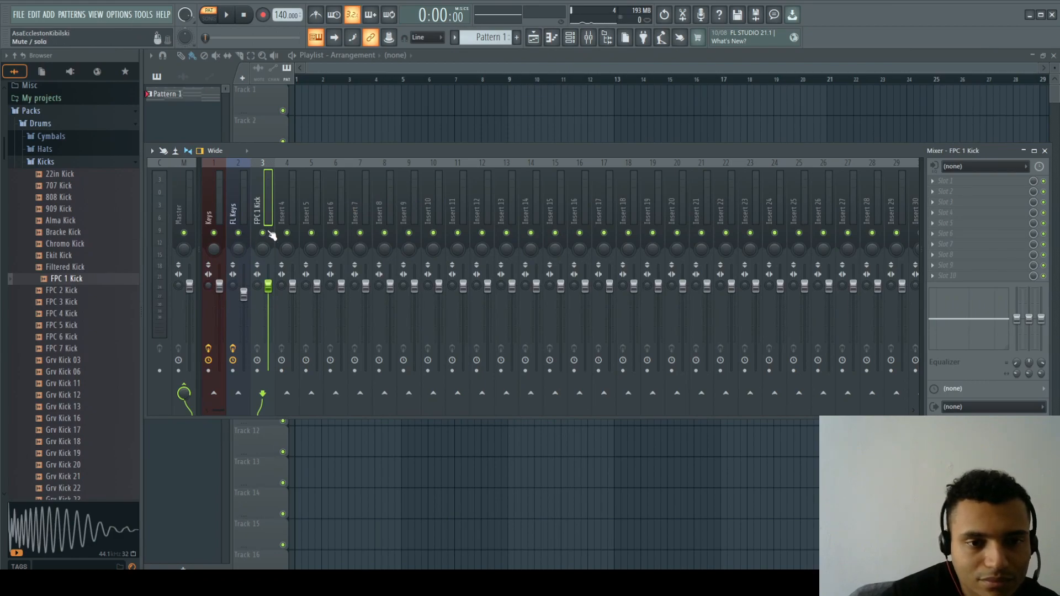
click(236, 213)
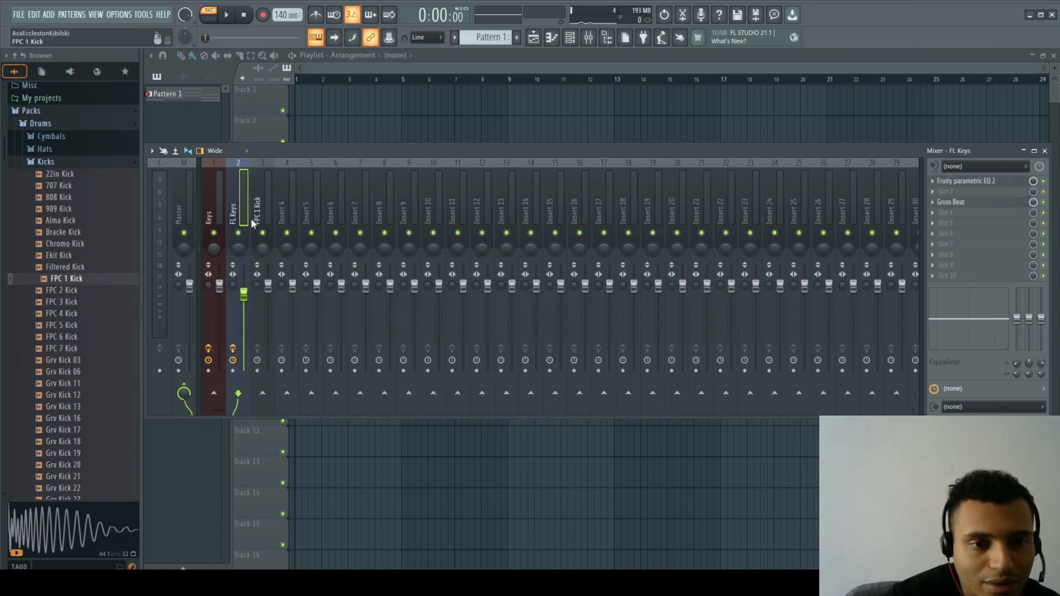
key(space)
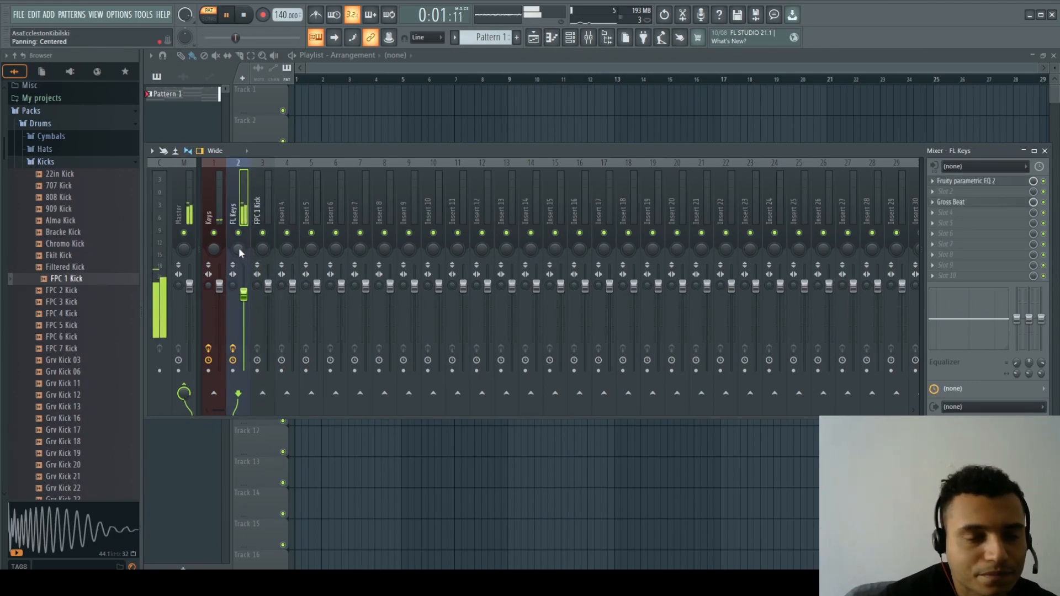
key(space)
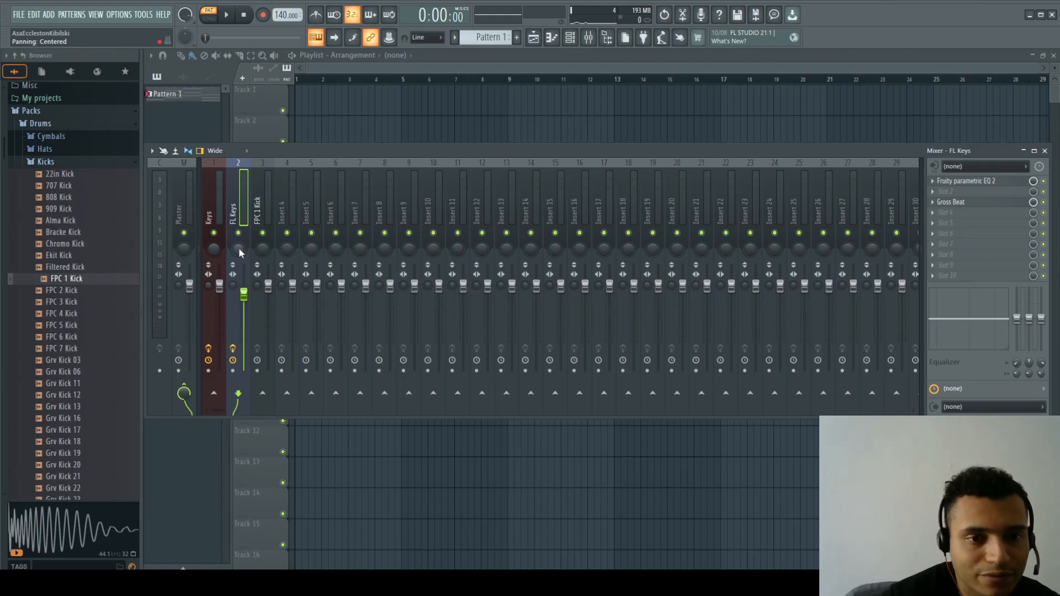
key(space)
drag(238, 248, 239, 284)
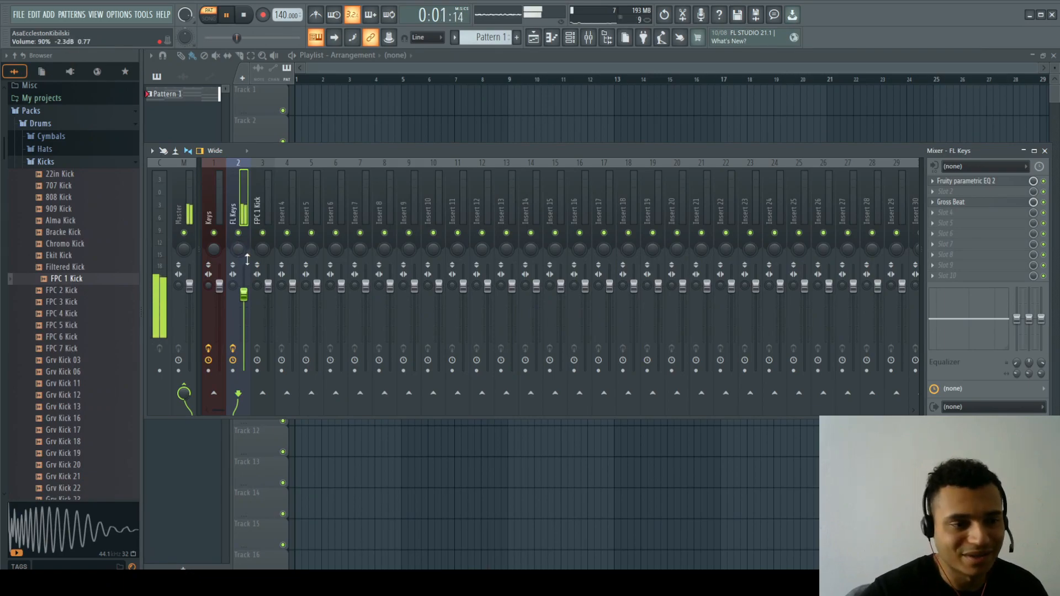
key(space)
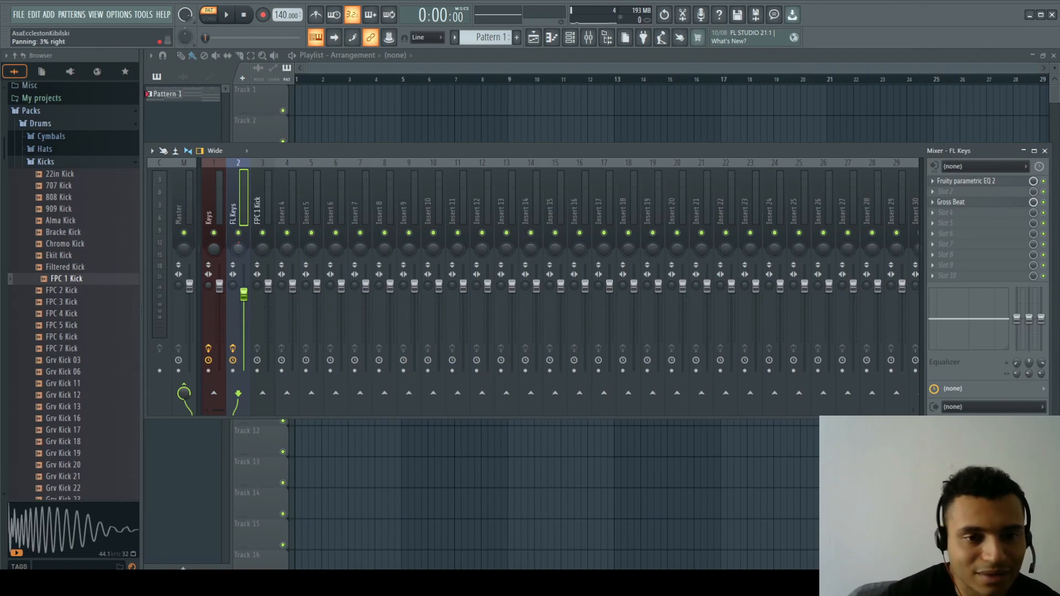
scroll(240, 248, up, 5)
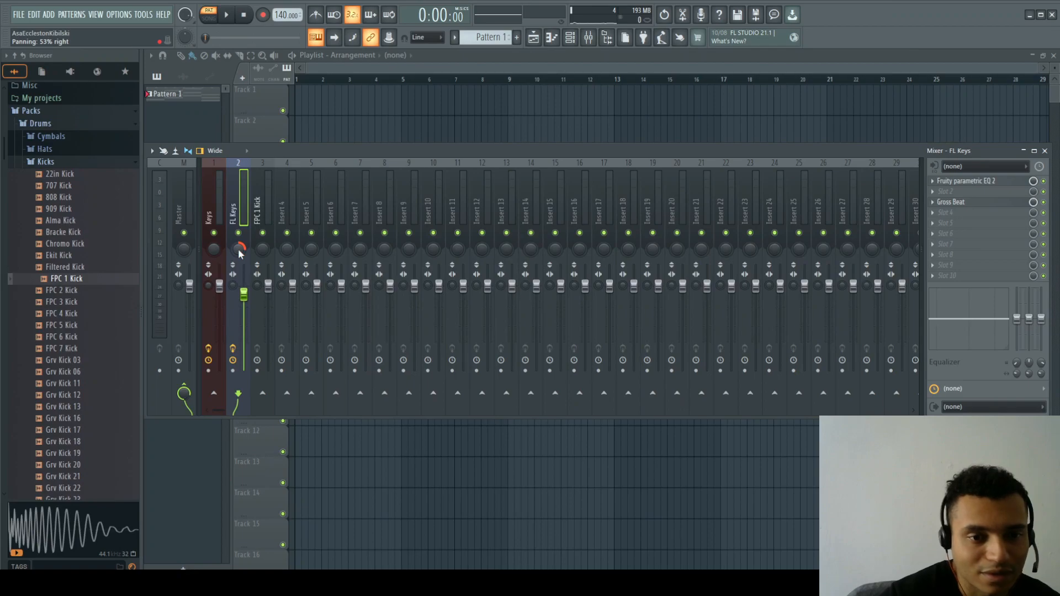
scroll(240, 251, down, 5)
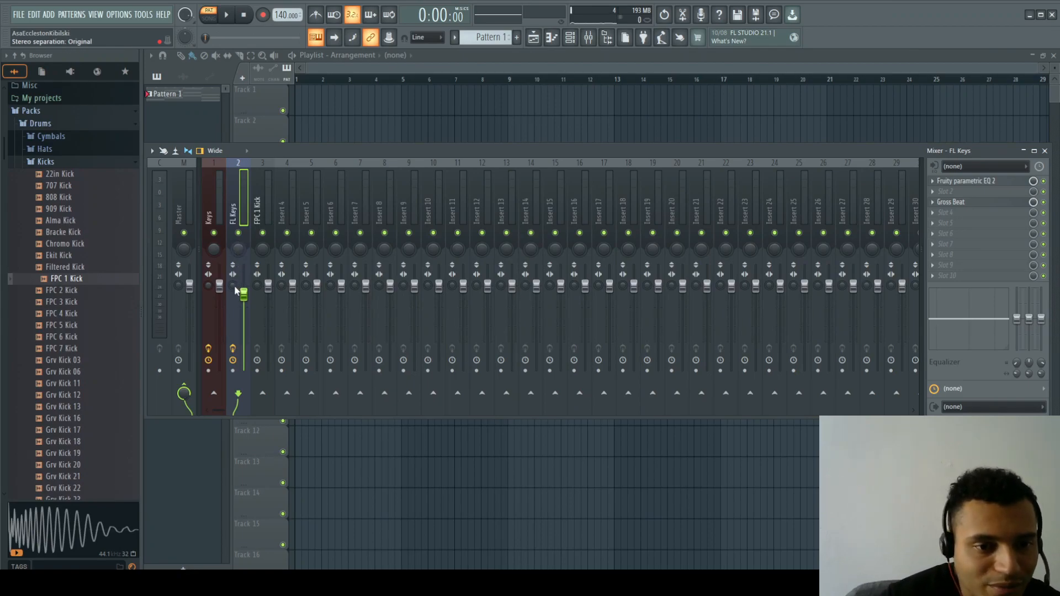
Try stereo separation on the FL Keys mixer track, including 100% separated, with the pattern playing, and reset it to original
mouse_move(234, 287)
mouse_down()
mouse_move(235, 274)
mouse_move(236, 285)
mouse_up()
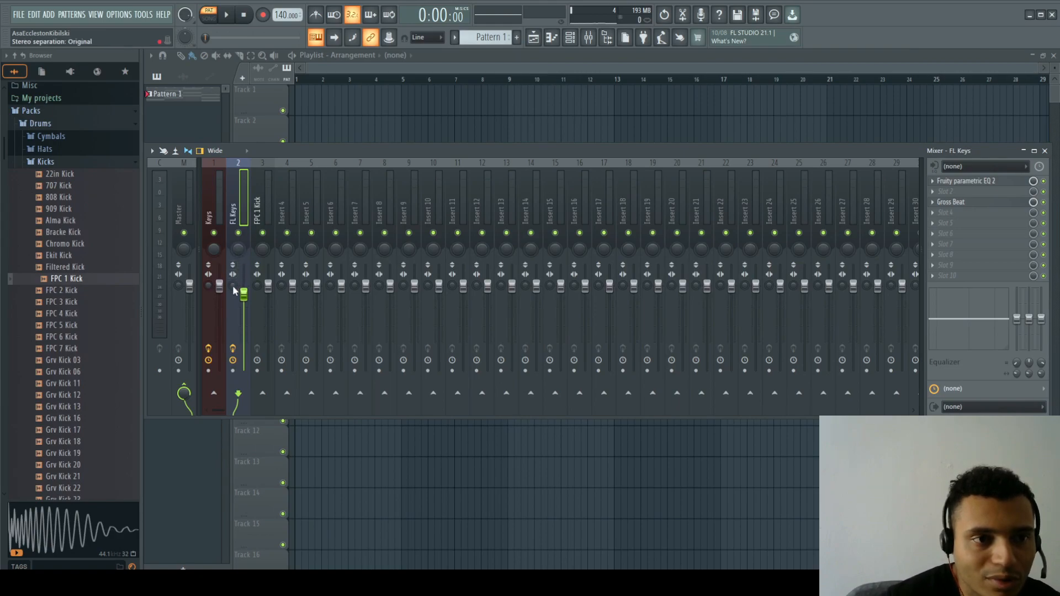
drag(233, 285, 233, 334)
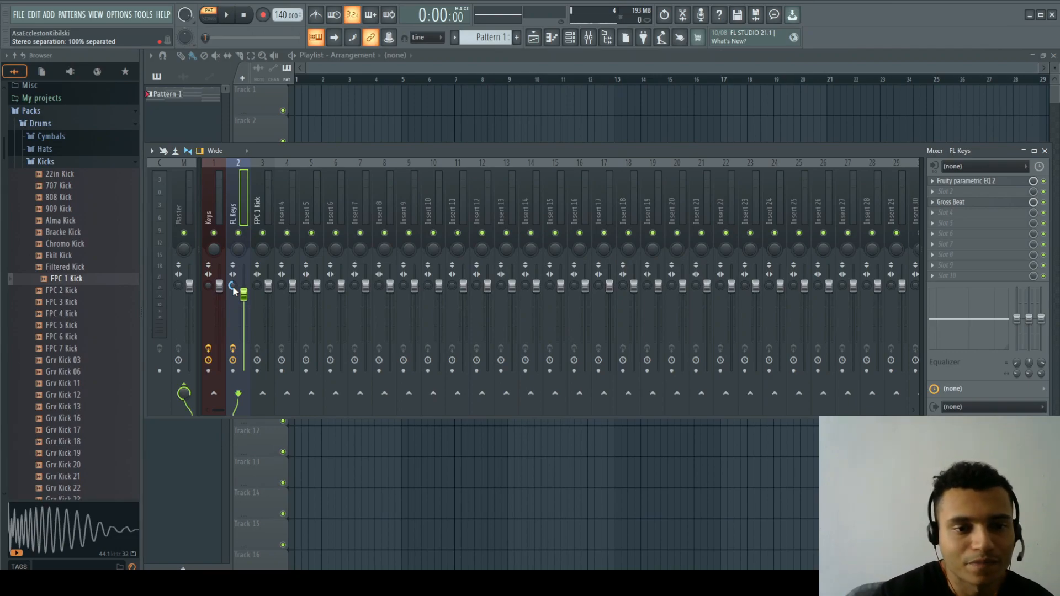
alt+click(233, 286)
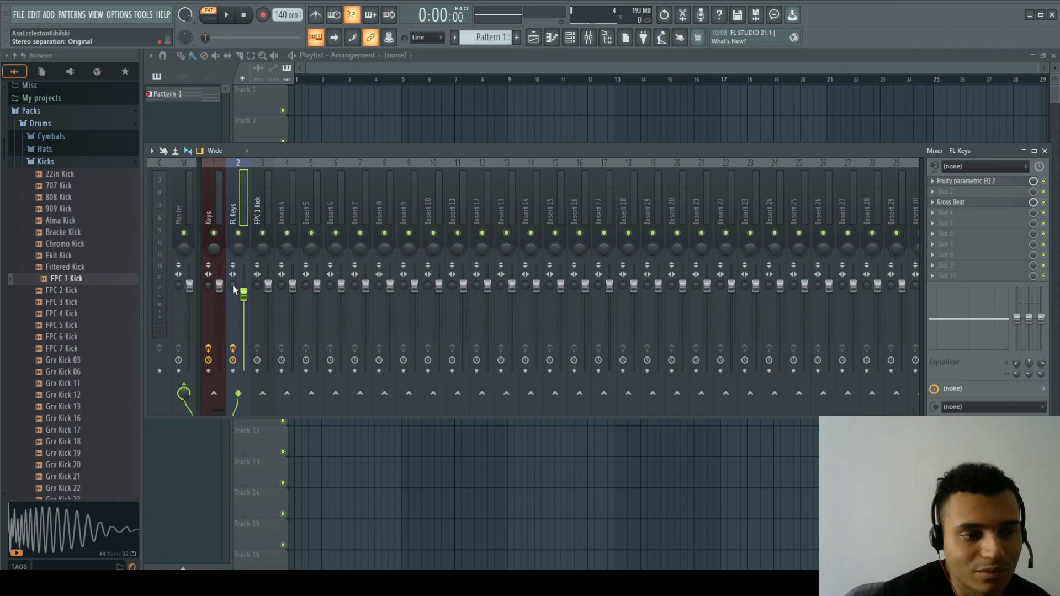
key(space)
drag(234, 284, 233, 309)
key(space)
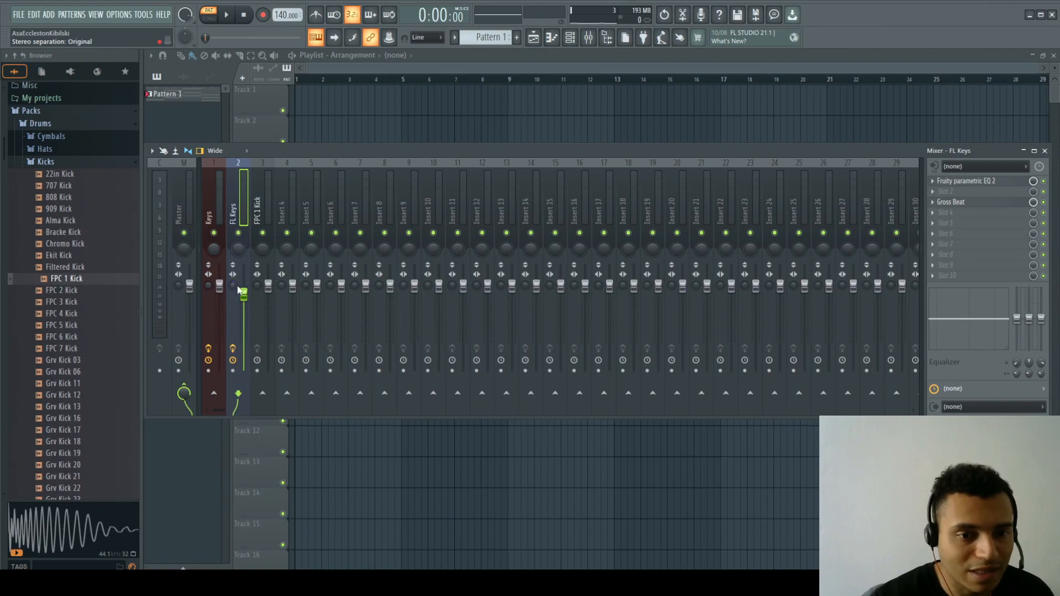
Set stereo separation to 66% merged on the FPC 1 Kick track, 25% separated on FL Keys and 44% separated on Keys
click(258, 286)
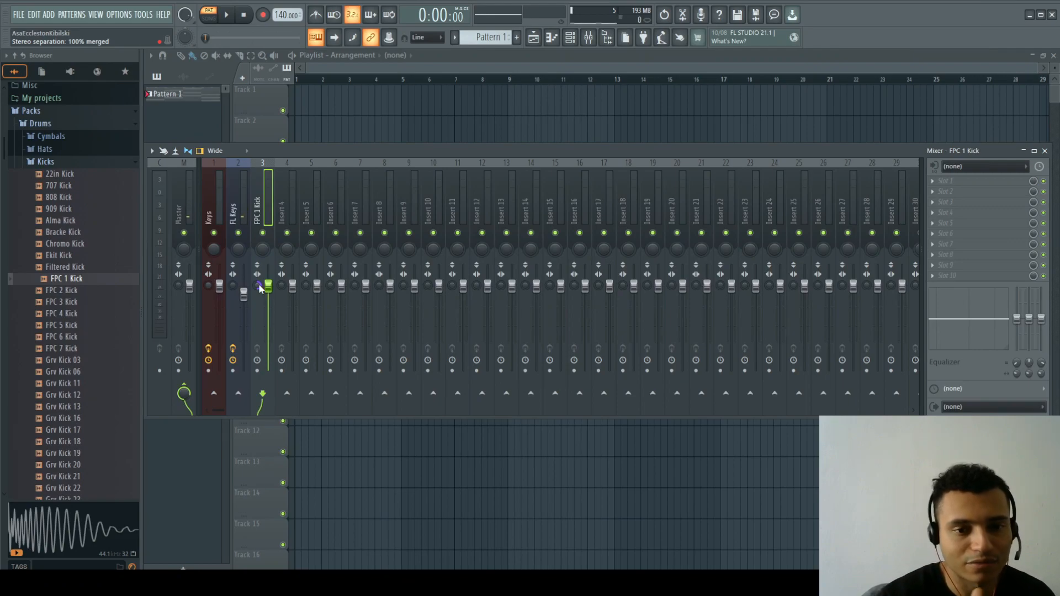
drag(259, 288, 259, 281)
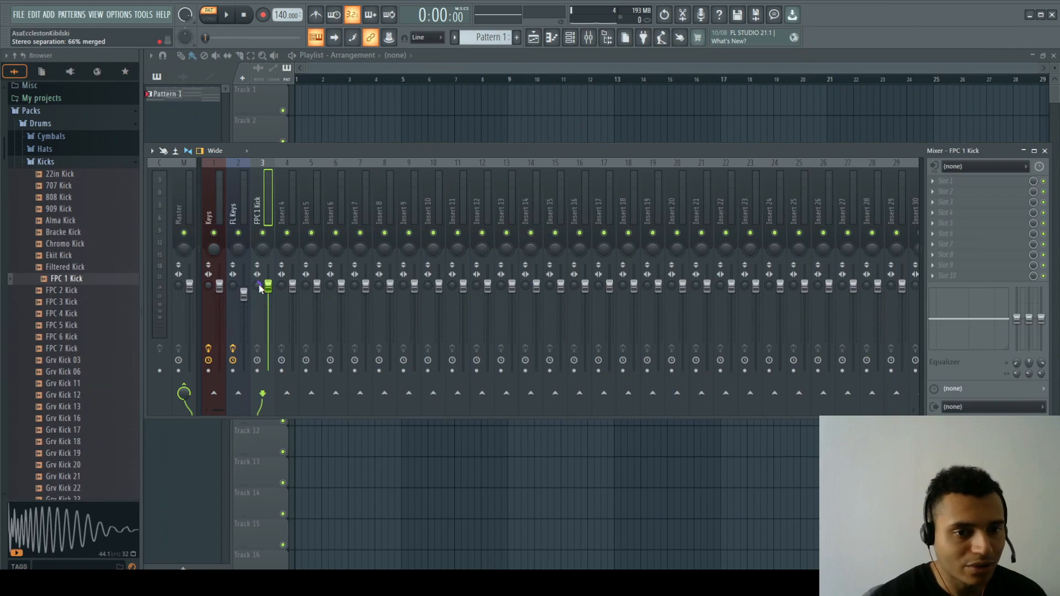
drag(232, 286, 233, 276)
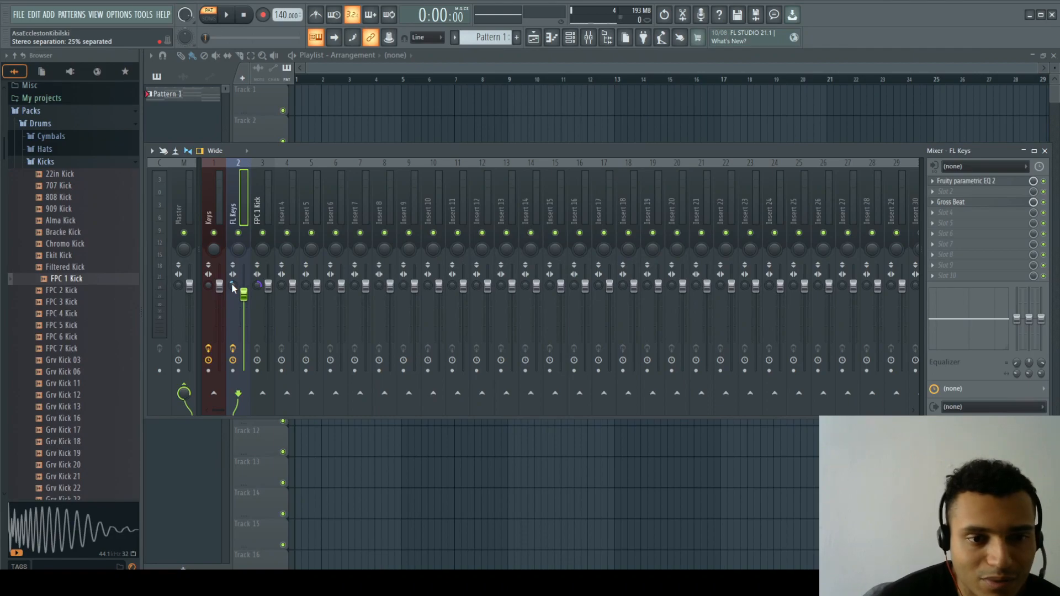
drag(209, 286, 210, 278)
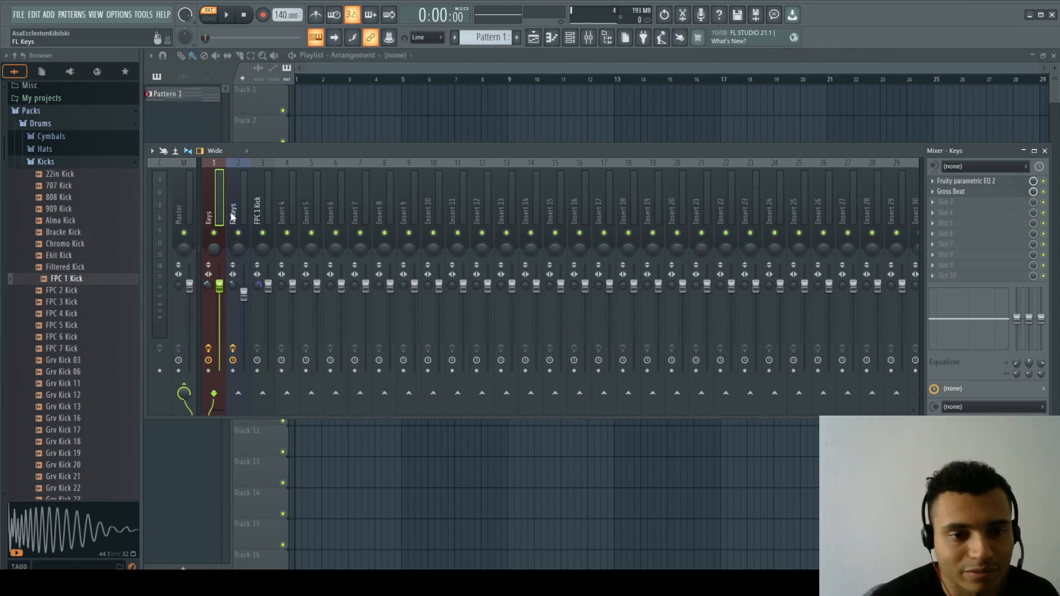
click(232, 285)
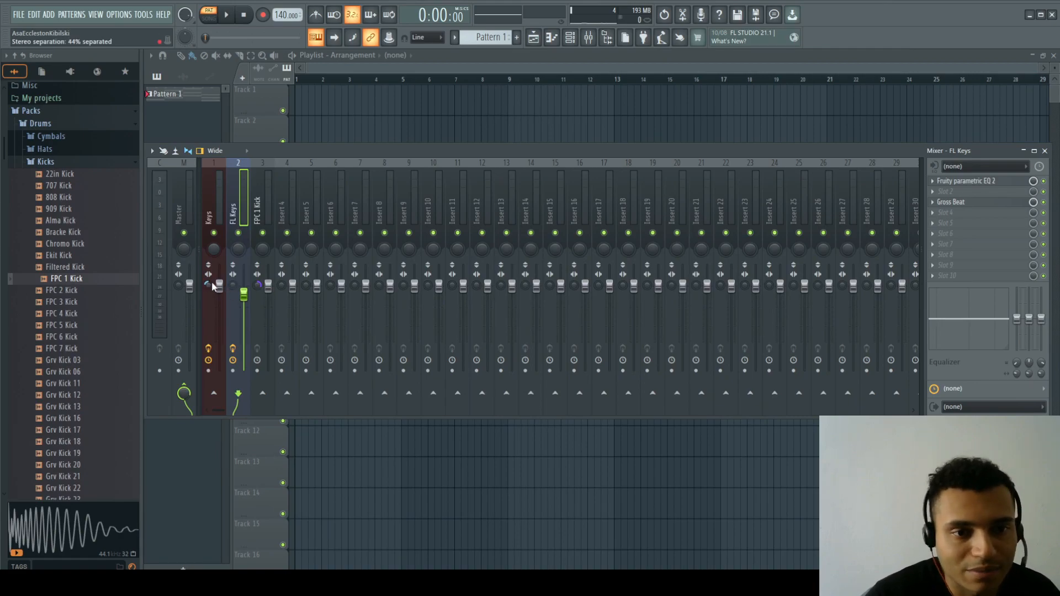
Unmute all channels in the channel rack and play the full pattern while watching the mixer levels
click(1045, 151)
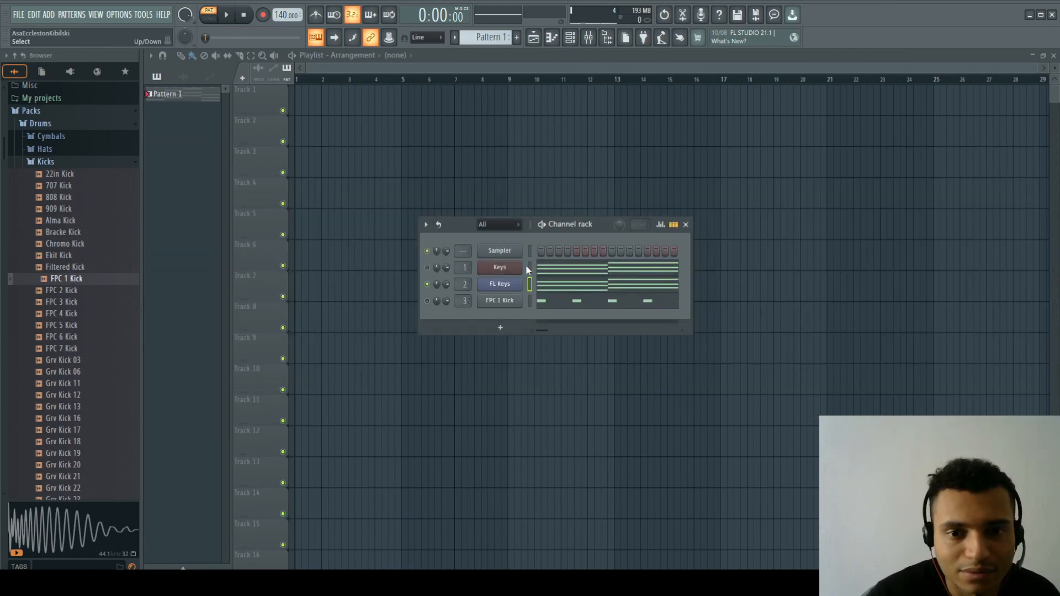
key(space)
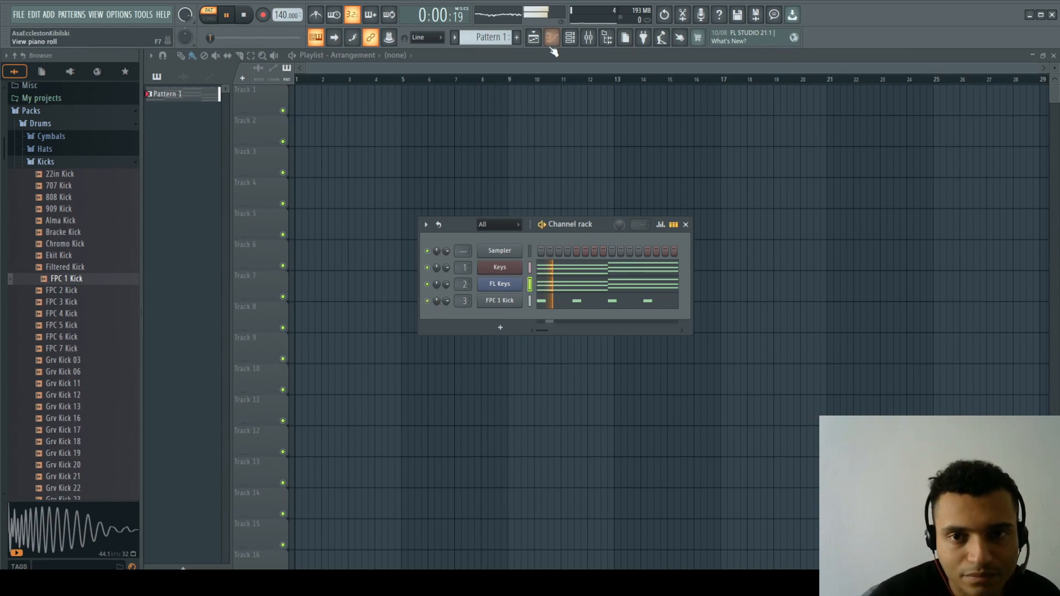
click(589, 37)
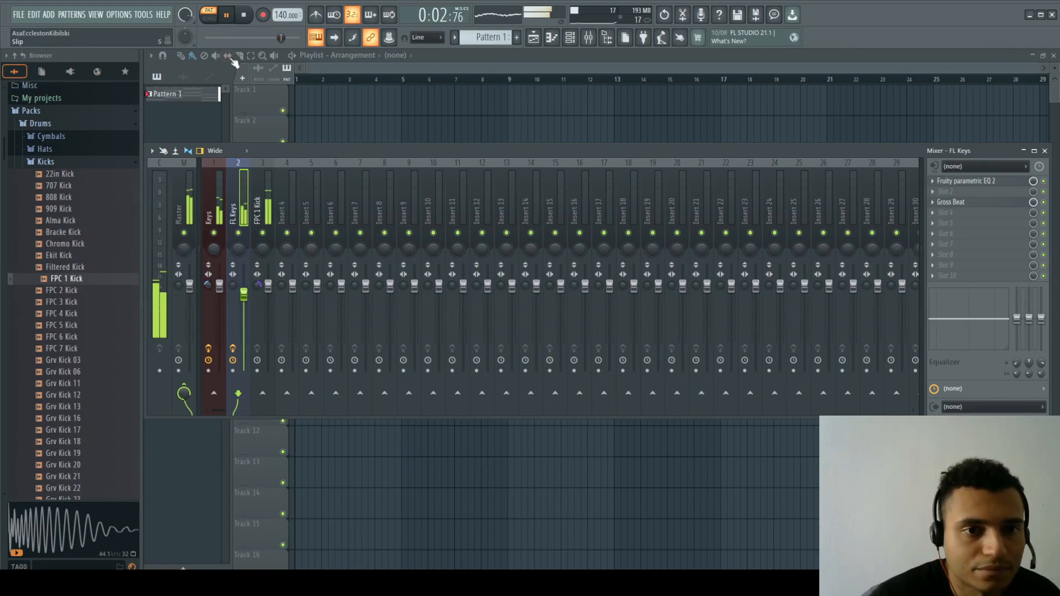
key(space)
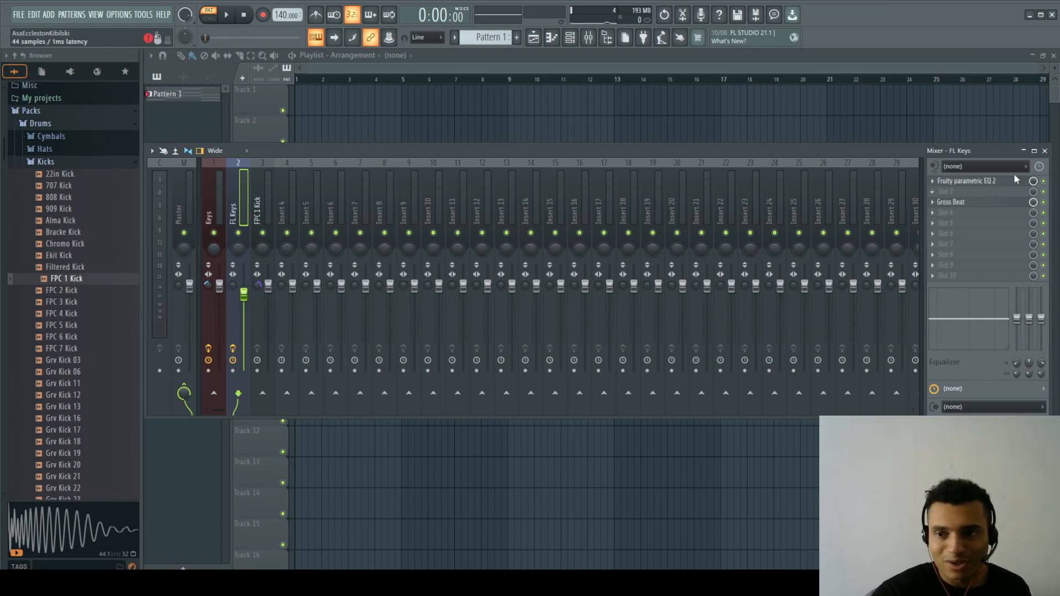
click(1045, 151)
click(589, 38)
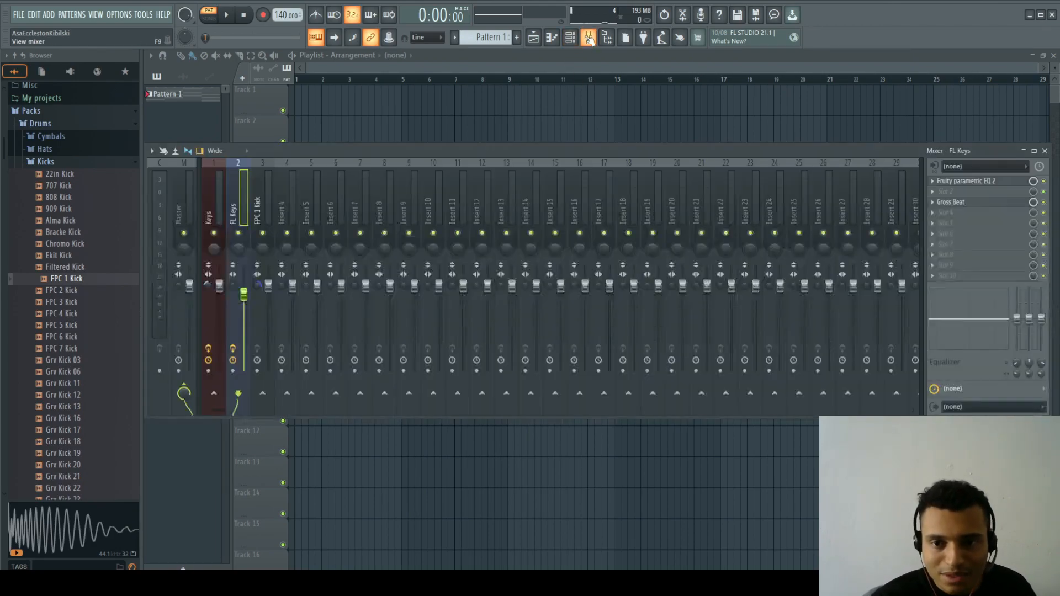
click(939, 223)
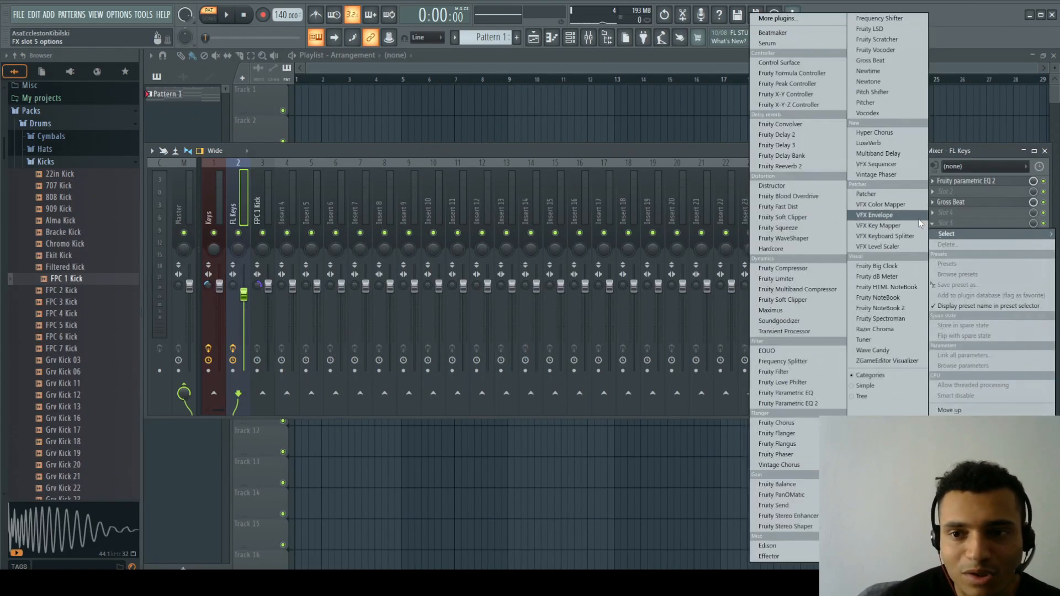
click(463, 150)
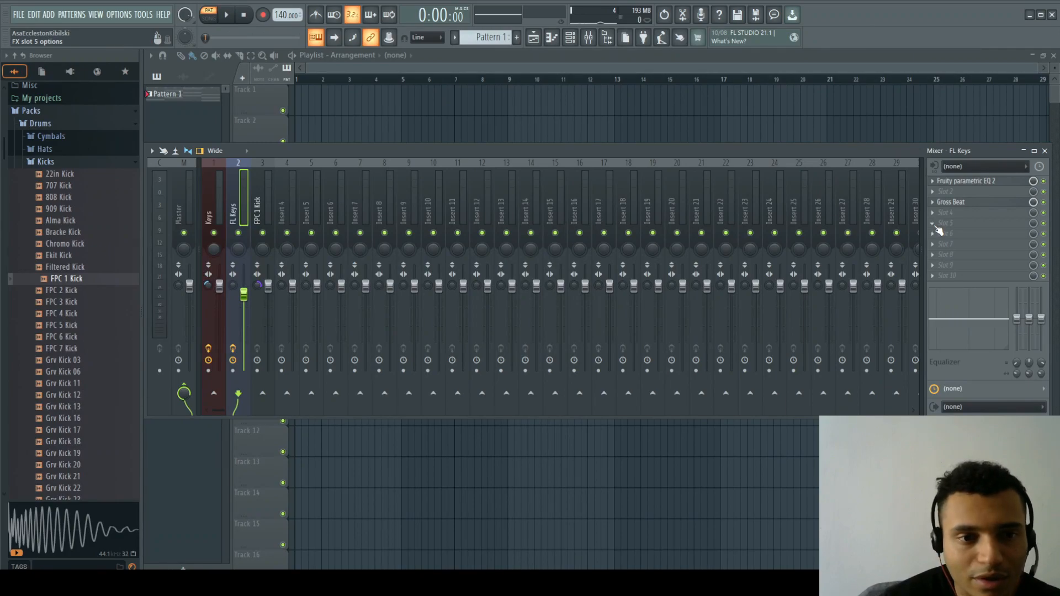
click(468, 64)
Mute the Keys and FPC 1 Kick channels in the channel rack and play FL Keys with the mixer open
click(570, 37)
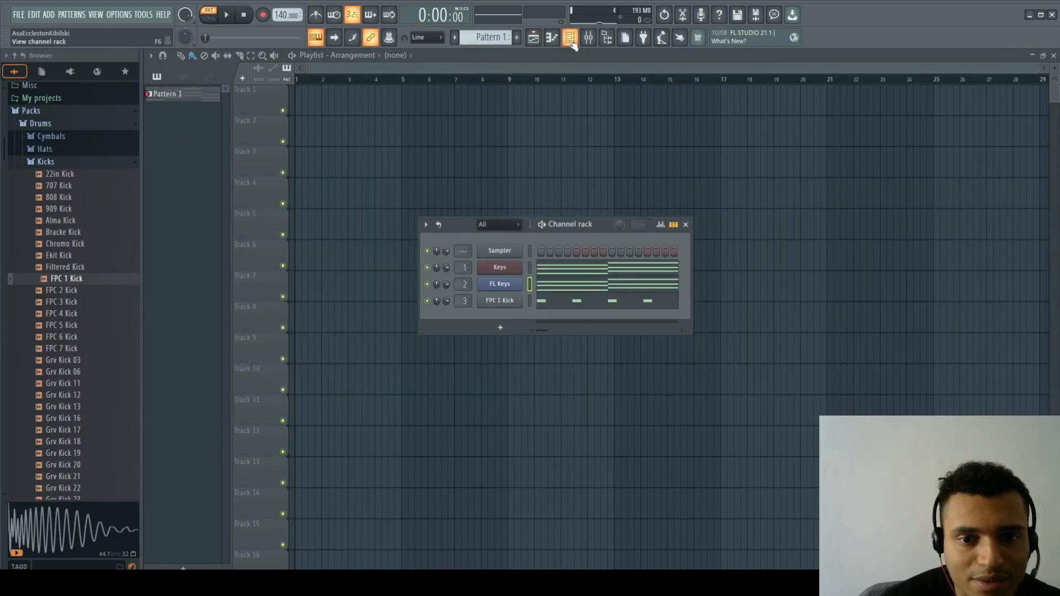
click(427, 267)
click(427, 300)
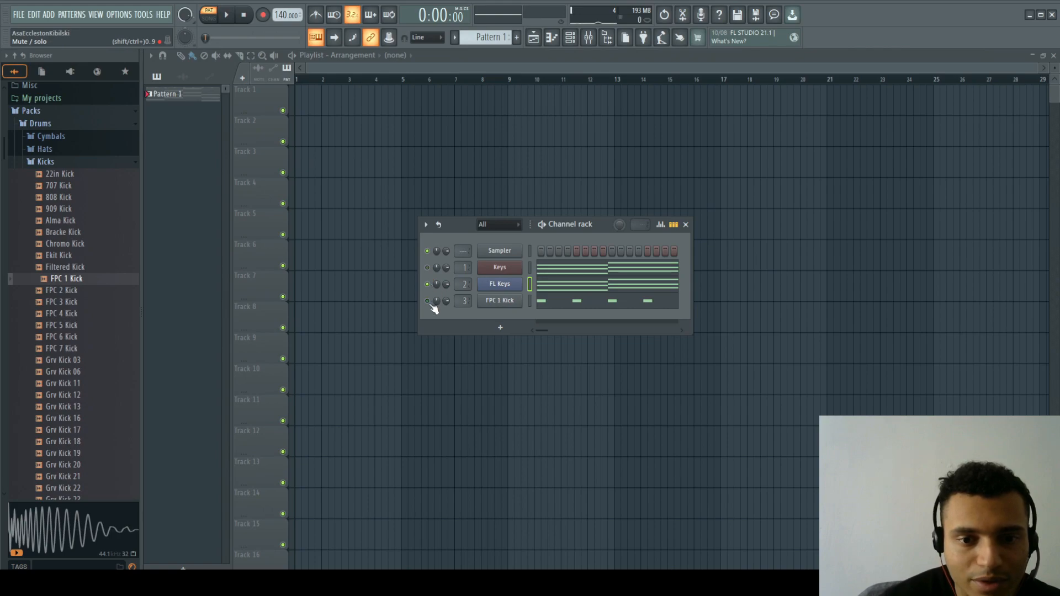
click(589, 38)
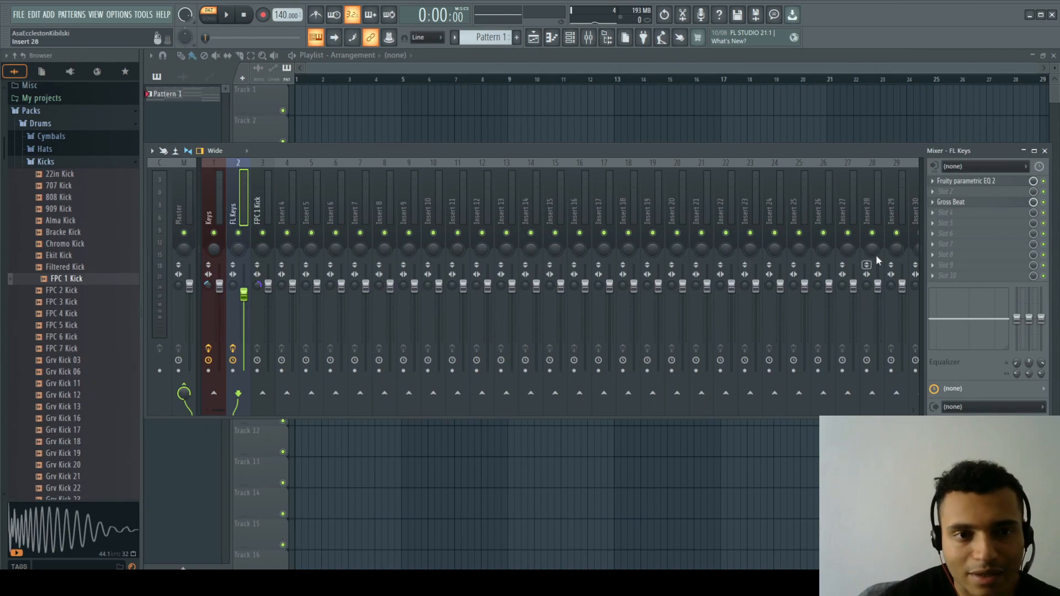
key(space)
key(space)
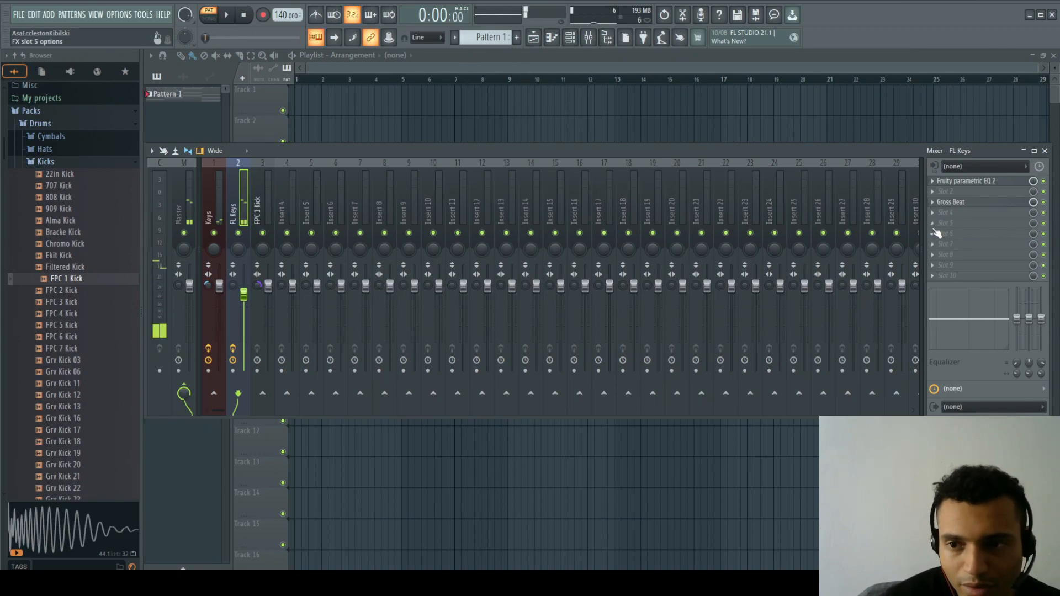
Load Fruity Limiter into effect slot 5 of the FL Keys mixer track and move its window clear of the effect slots
click(933, 223)
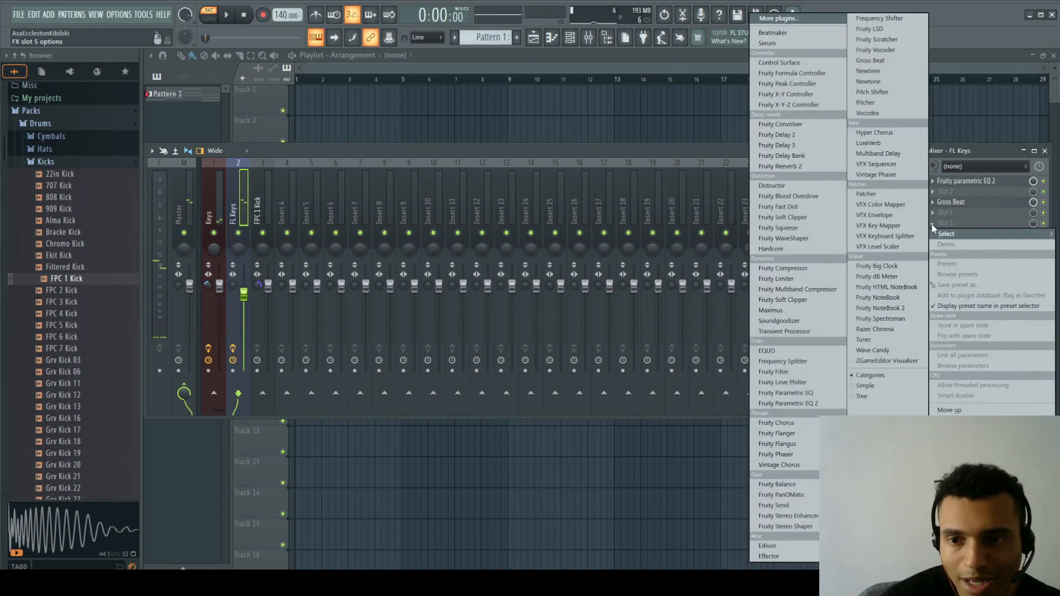
click(808, 279)
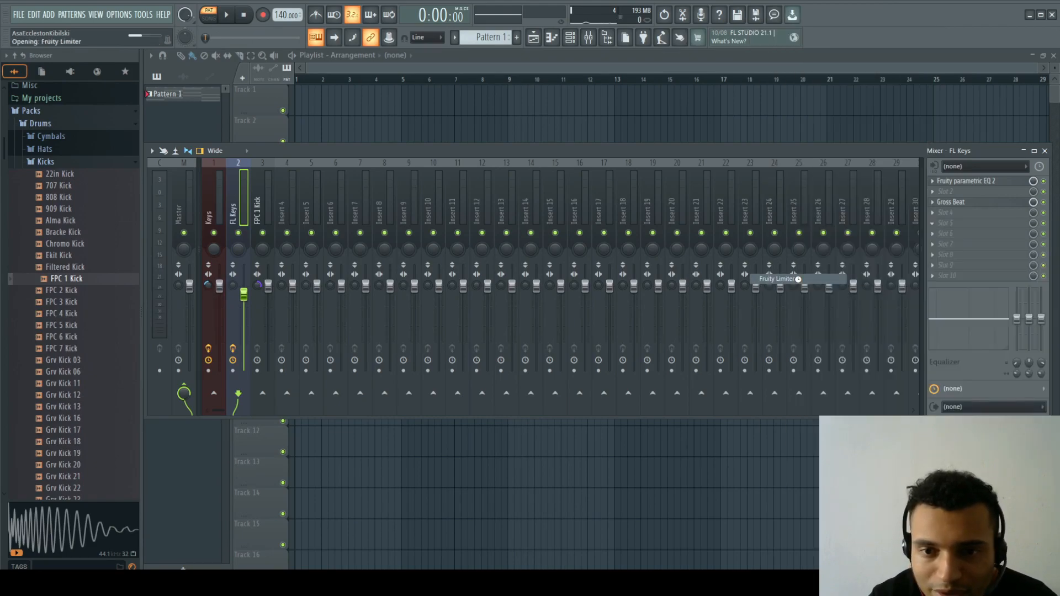
drag(346, 137, 521, 115)
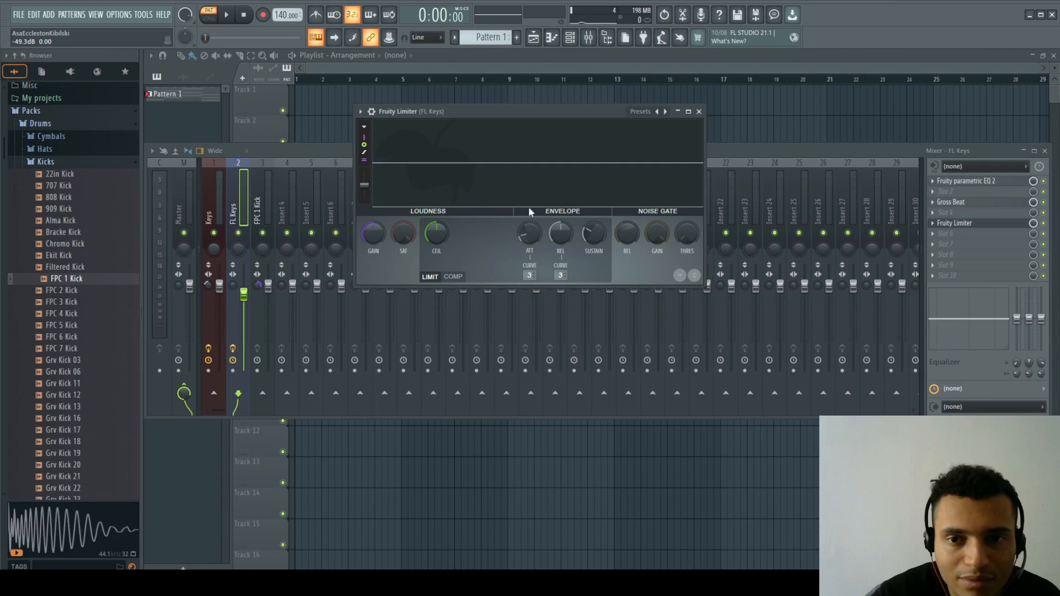
Play the FL Keys pattern twice and examine its waveform level in the Fruity Limiter display
key(space)
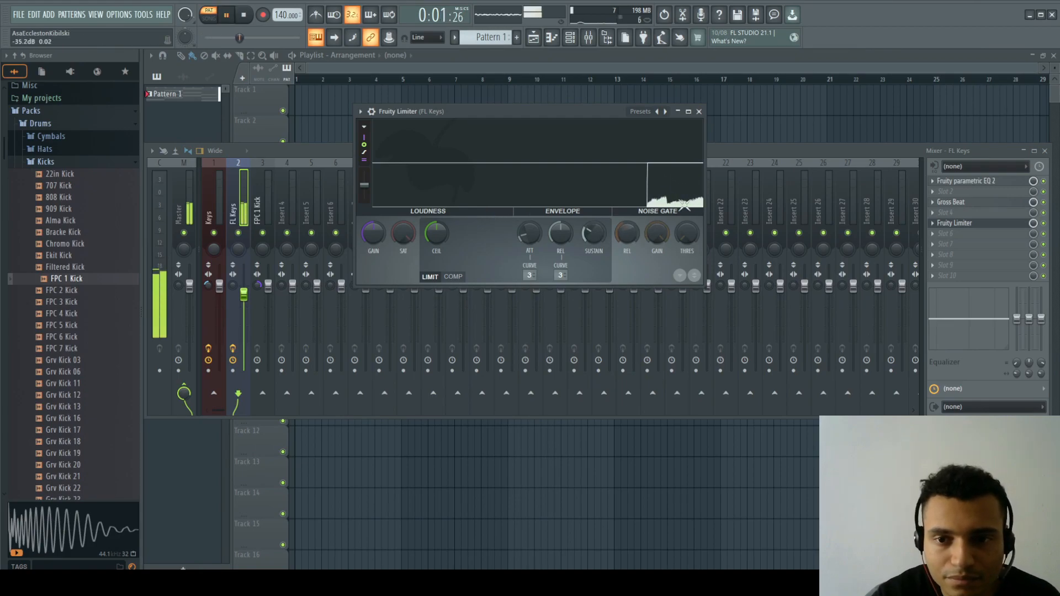
key(space)
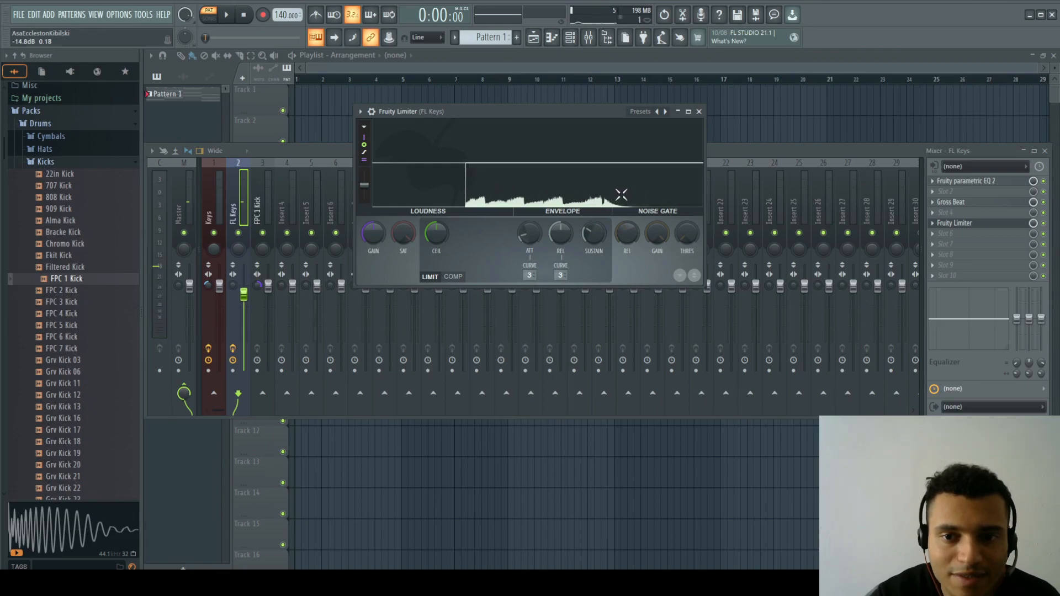
key(space)
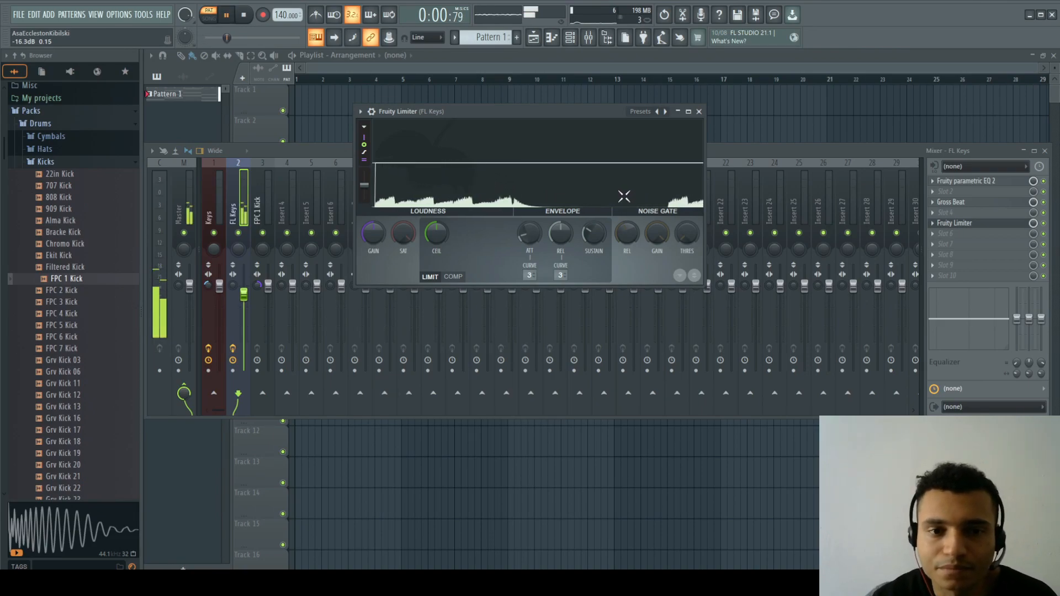
key(space)
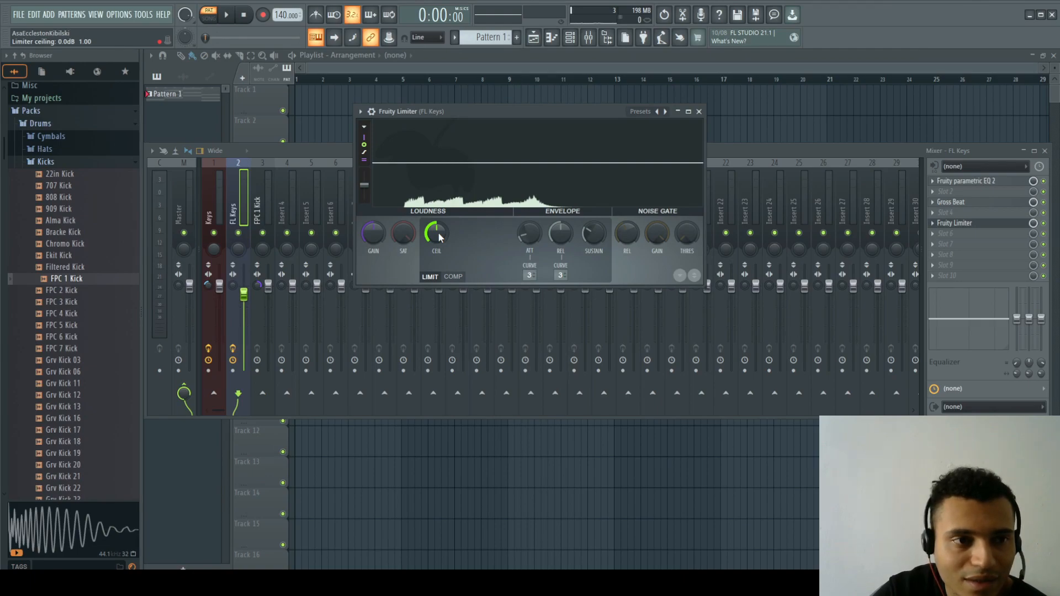
Lower the Fruity Limiter ceiling to about -19.0 dB, play the pattern to examine the limiting, and freeze the display
drag(441, 246, 441, 314)
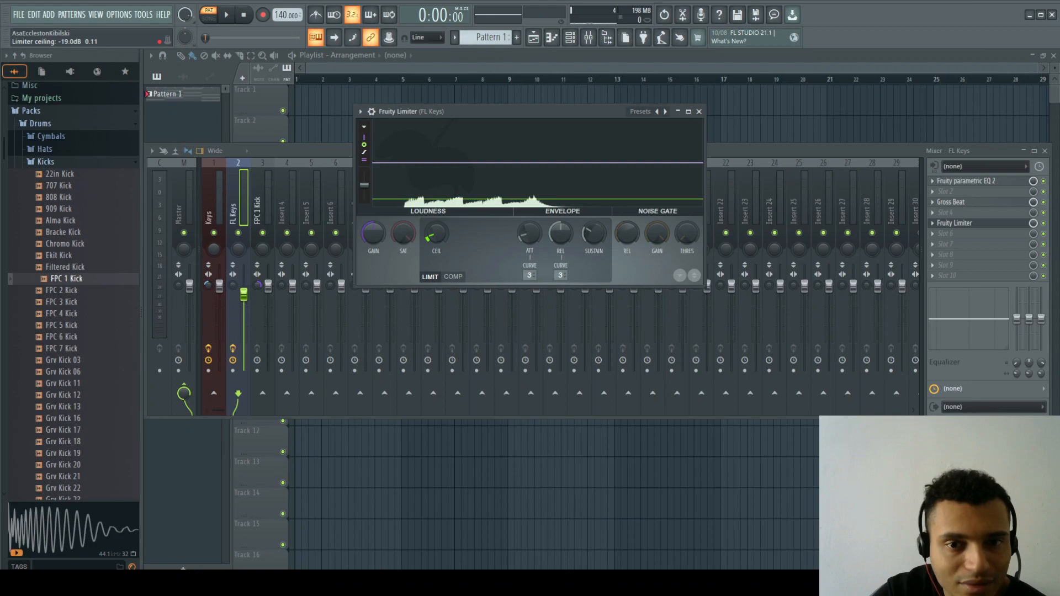
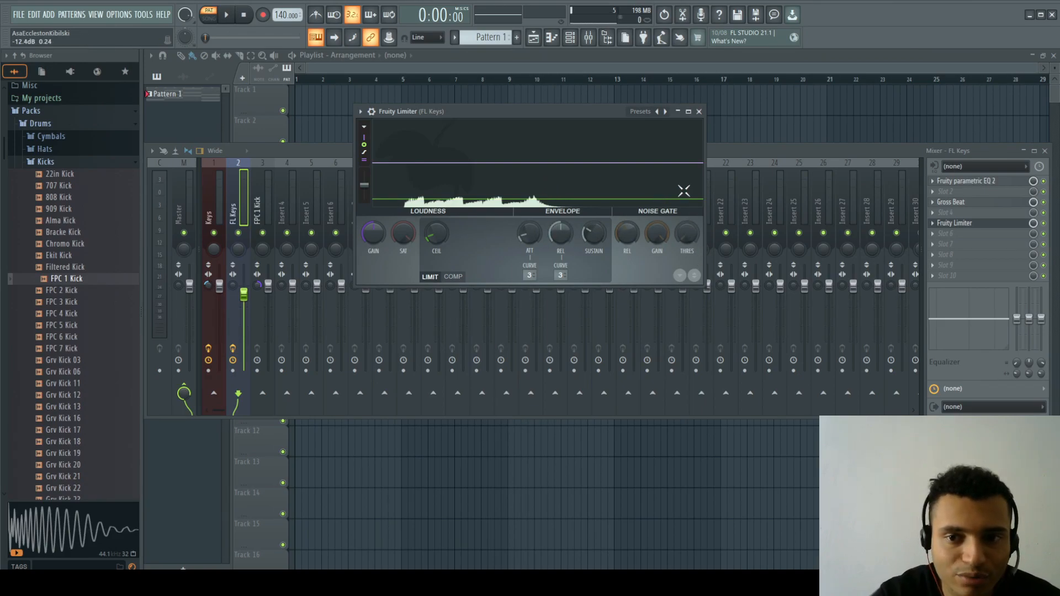
key(space)
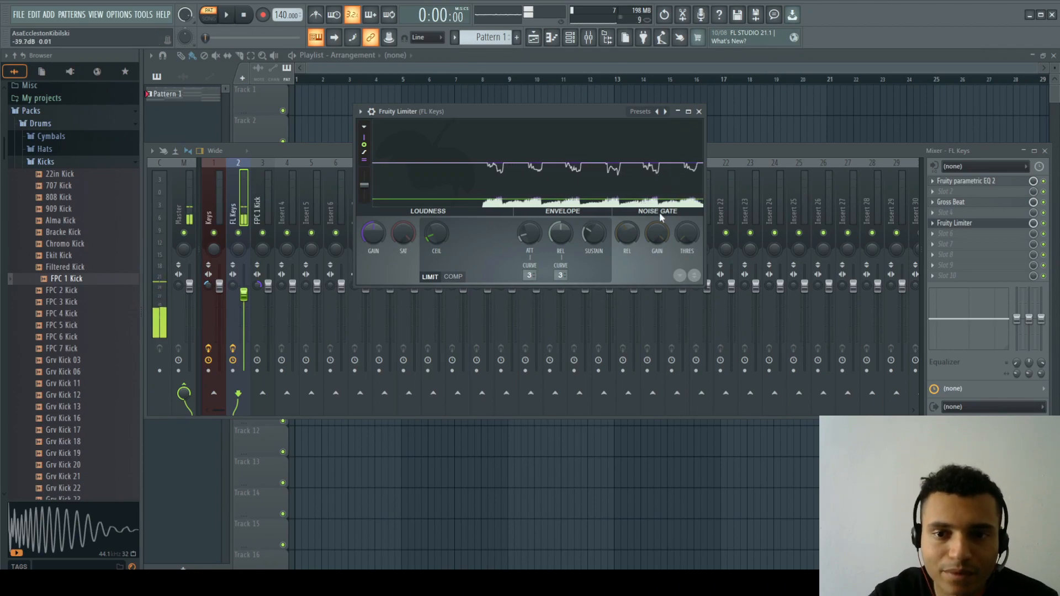
key(space)
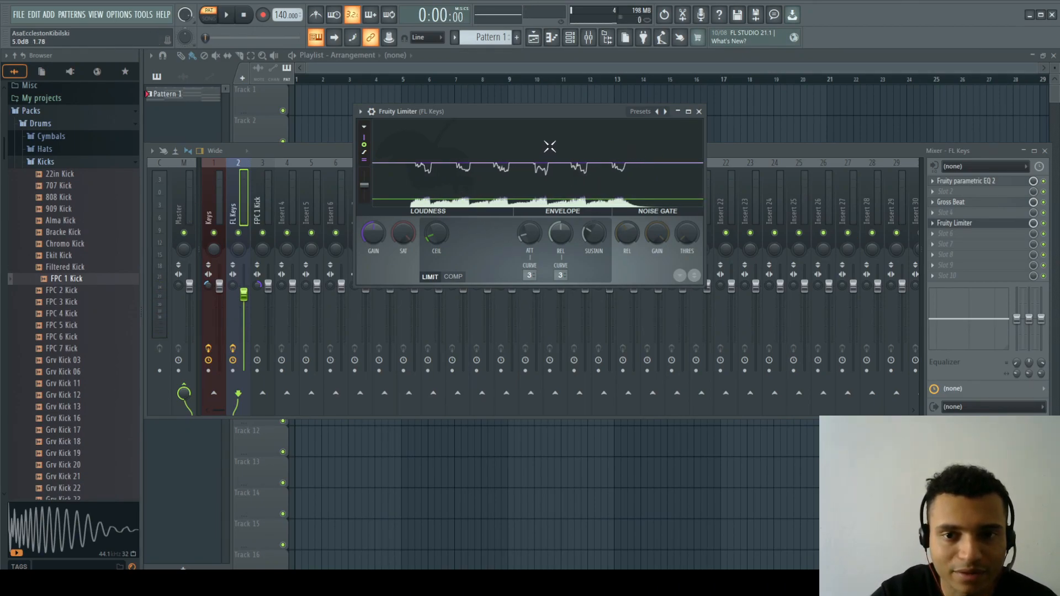
key(space)
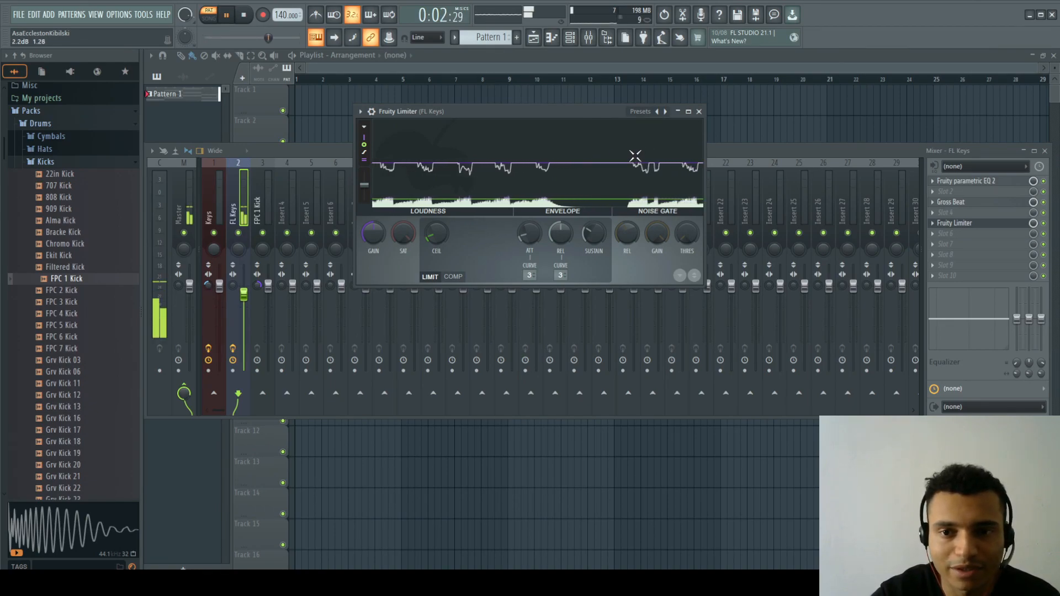
key(space)
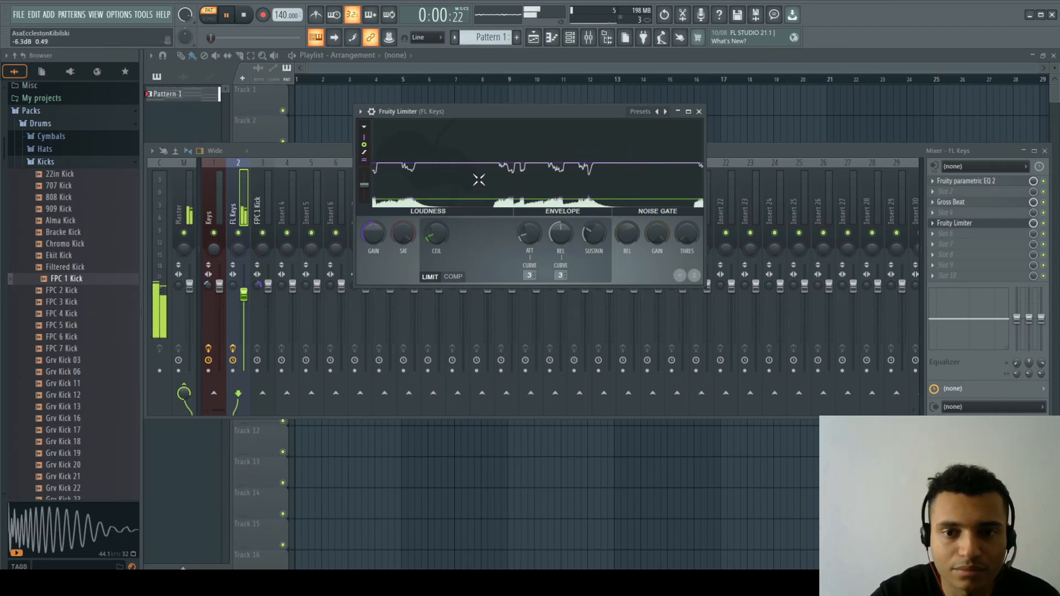
click(554, 149)
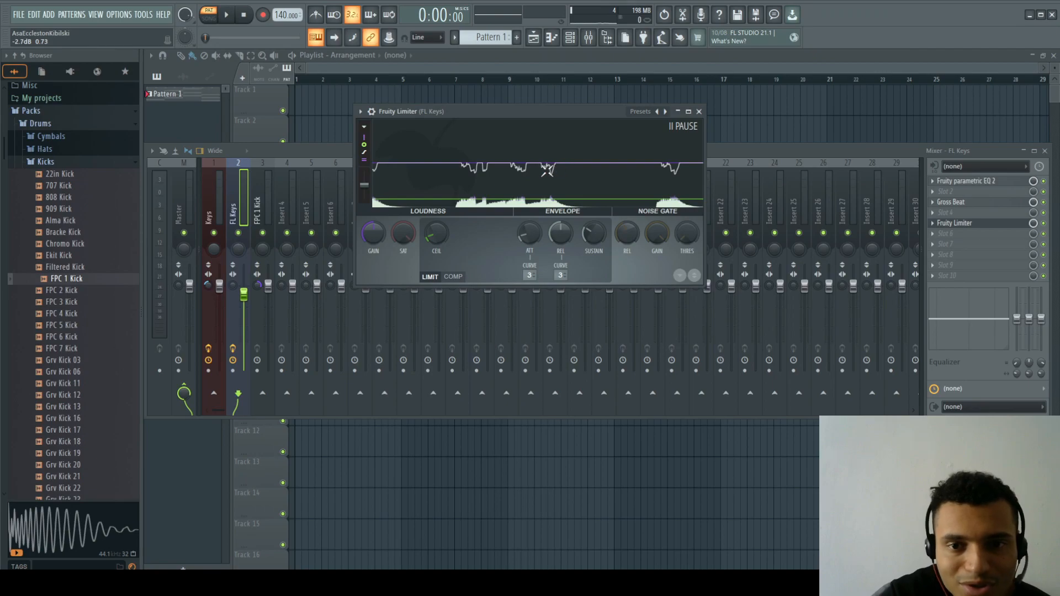
Set the Fruity Limiter ceiling to about -17.8 dB, check the limiting during playback, and close the limiter window
drag(437, 234, 436, 250)
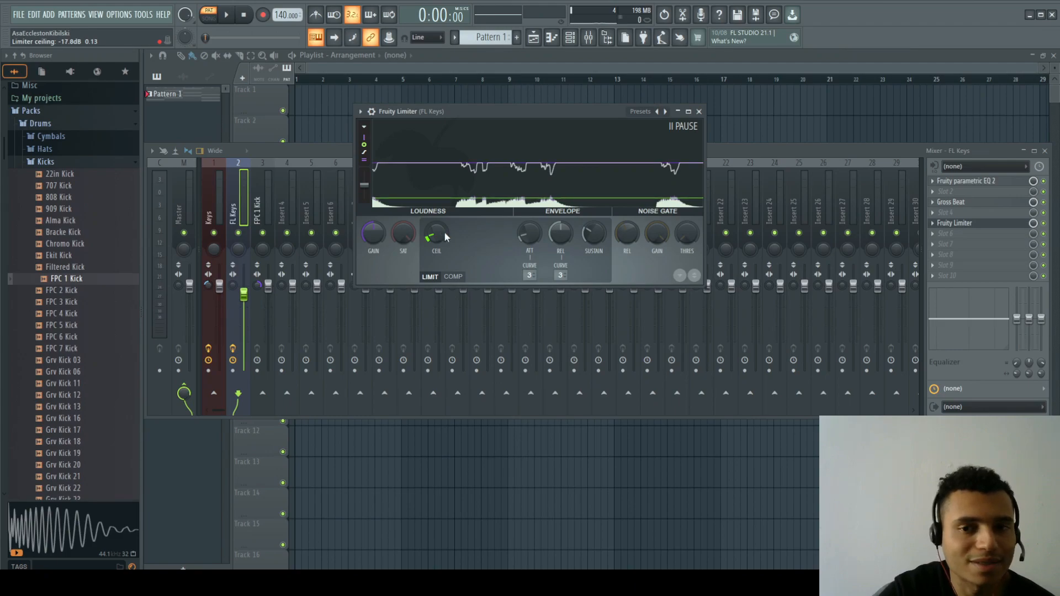
key(space)
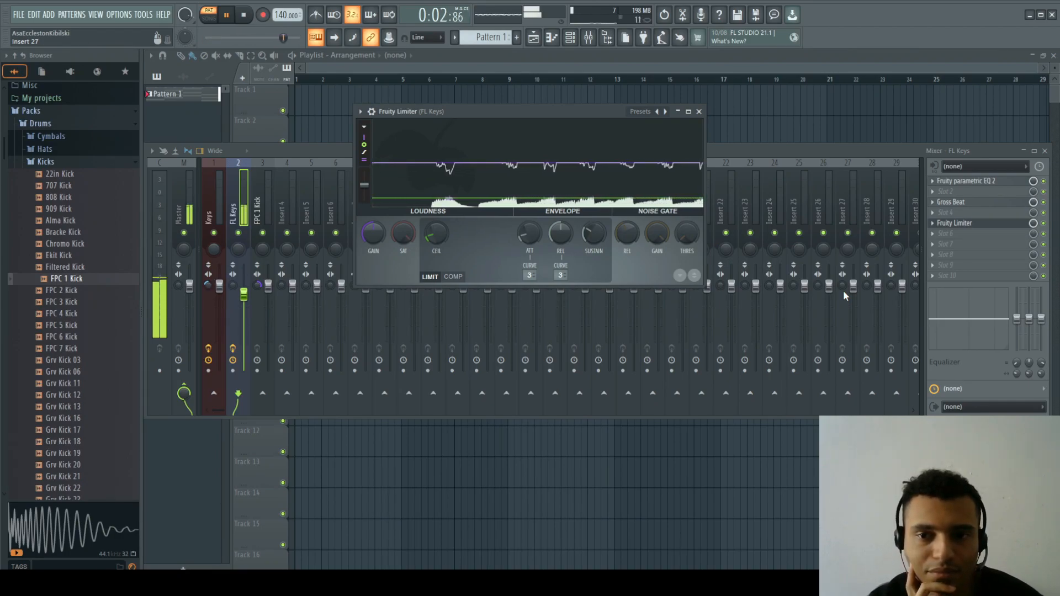
key(space)
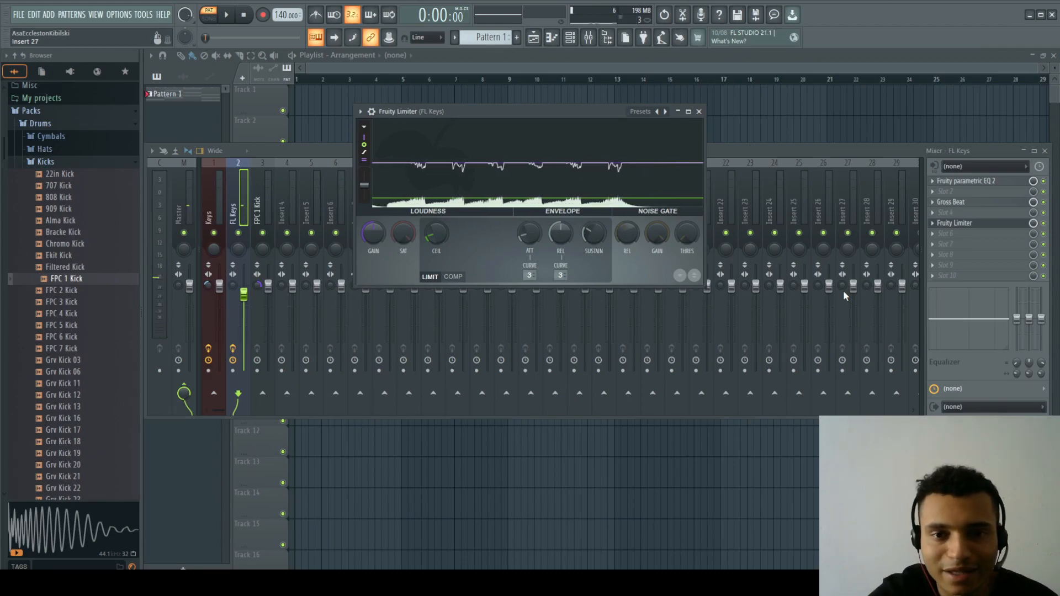
click(572, 170)
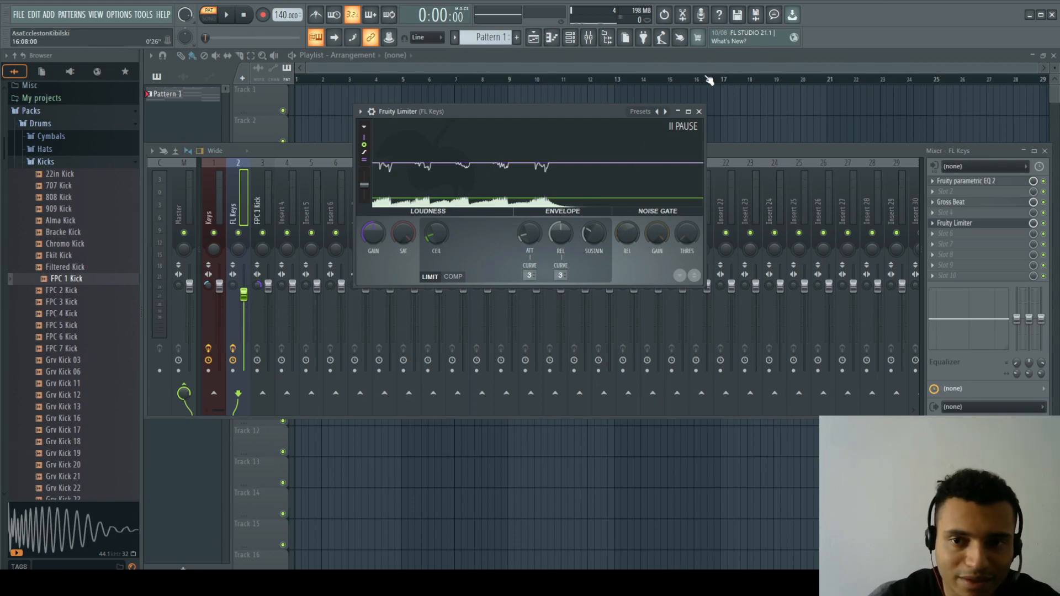
click(698, 111)
Load Fruity Compressor into slot 6 of the FL Keys track and replace it with Fruity Multiband Compressor
click(937, 240)
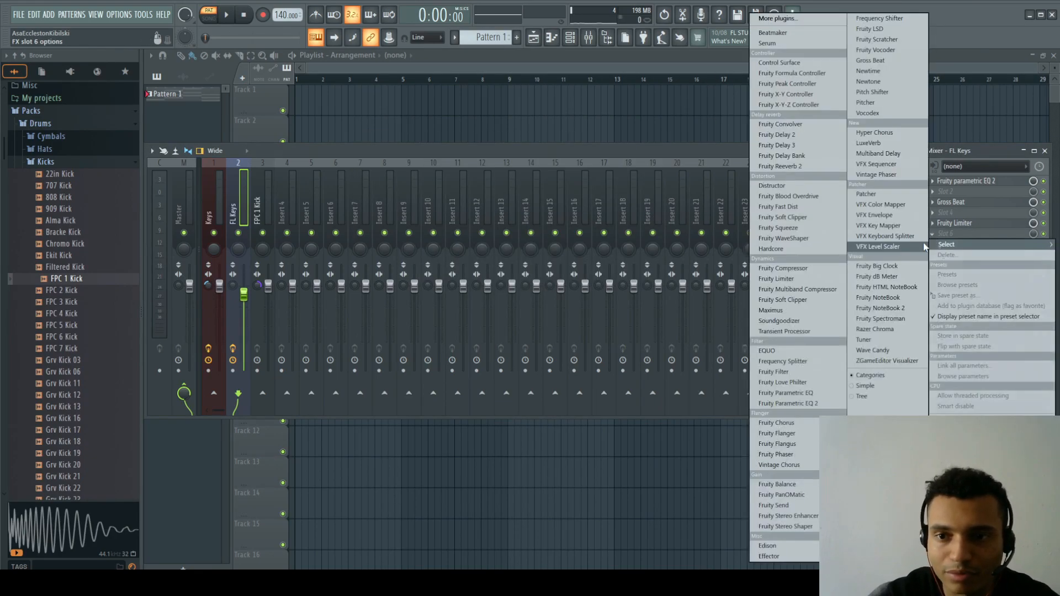
click(800, 270)
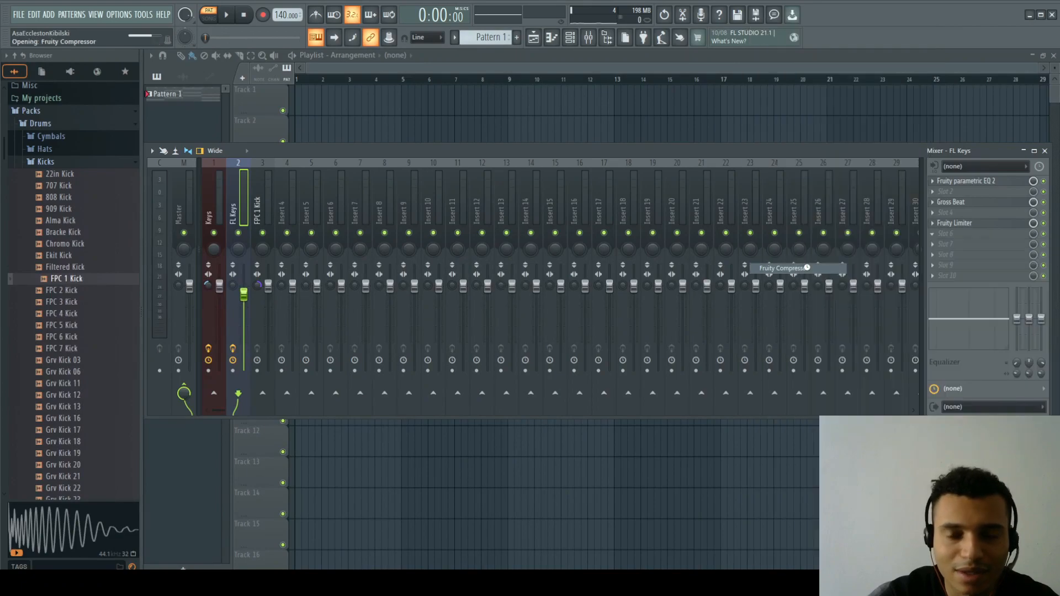
drag(316, 159, 472, 101)
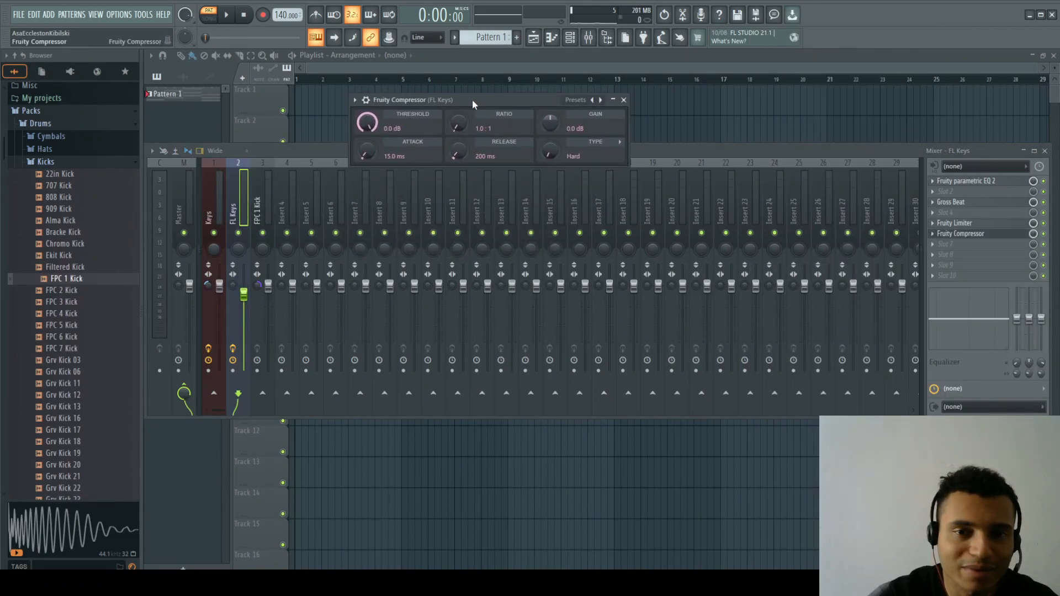
click(934, 234)
mouse_move(945, 245)
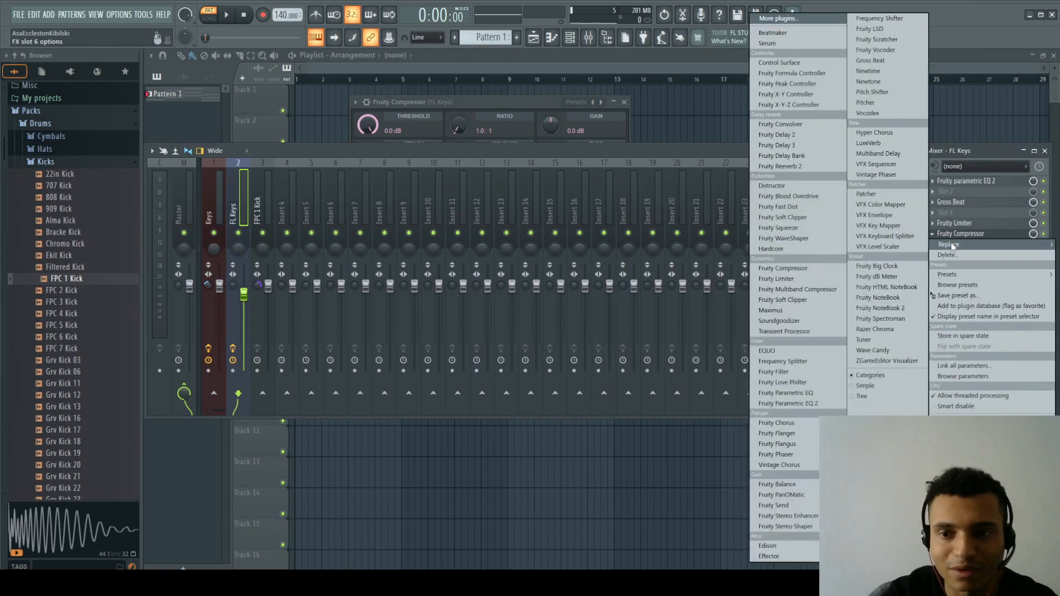
click(820, 290)
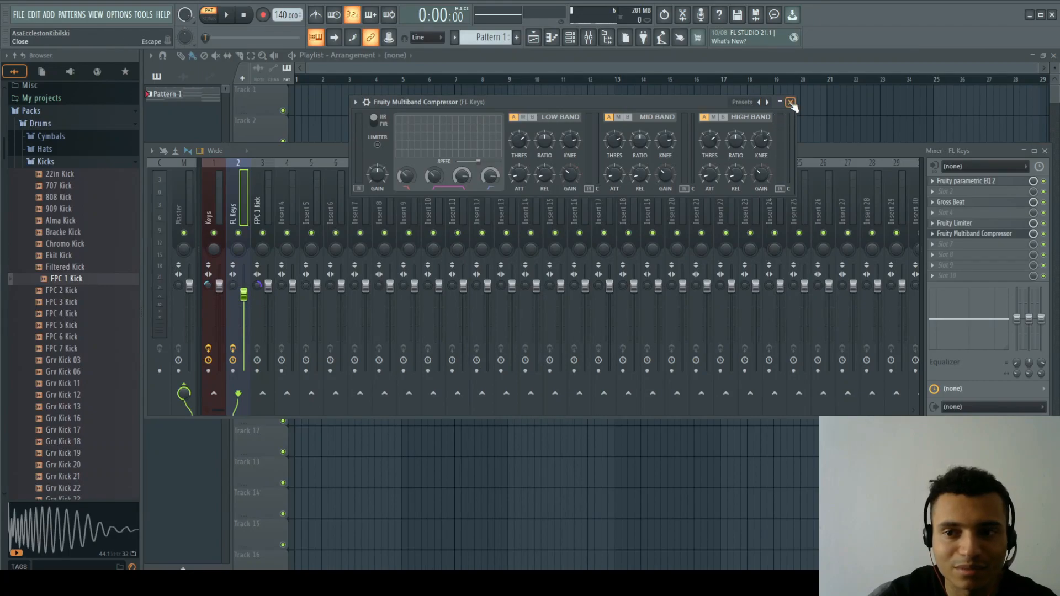
click(790, 102)
Delete Fruity Multiband Compressor from slot 6 of the FL Keys mixer track
click(933, 234)
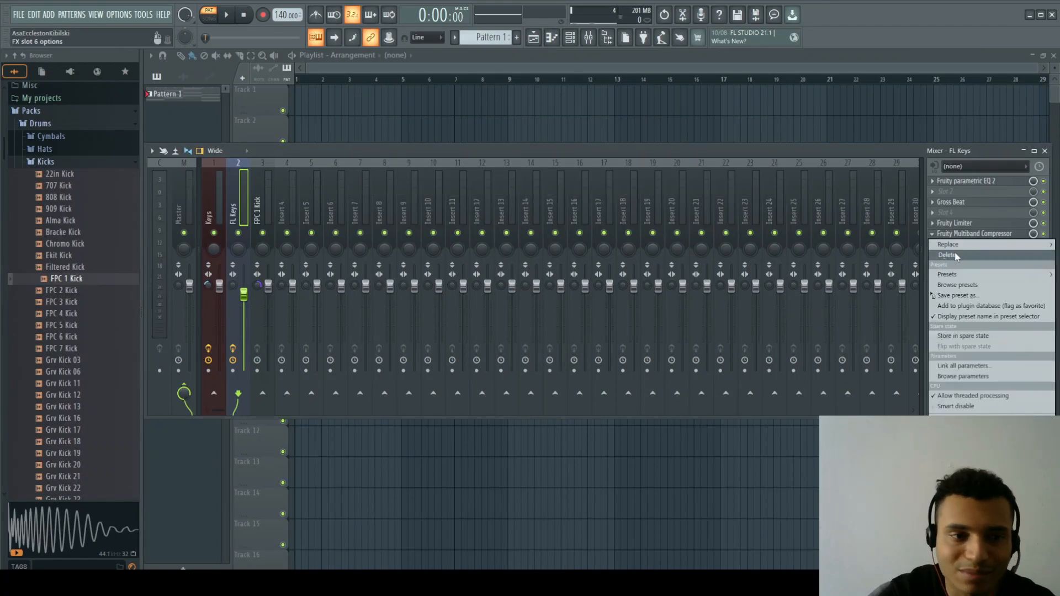
click(943, 255)
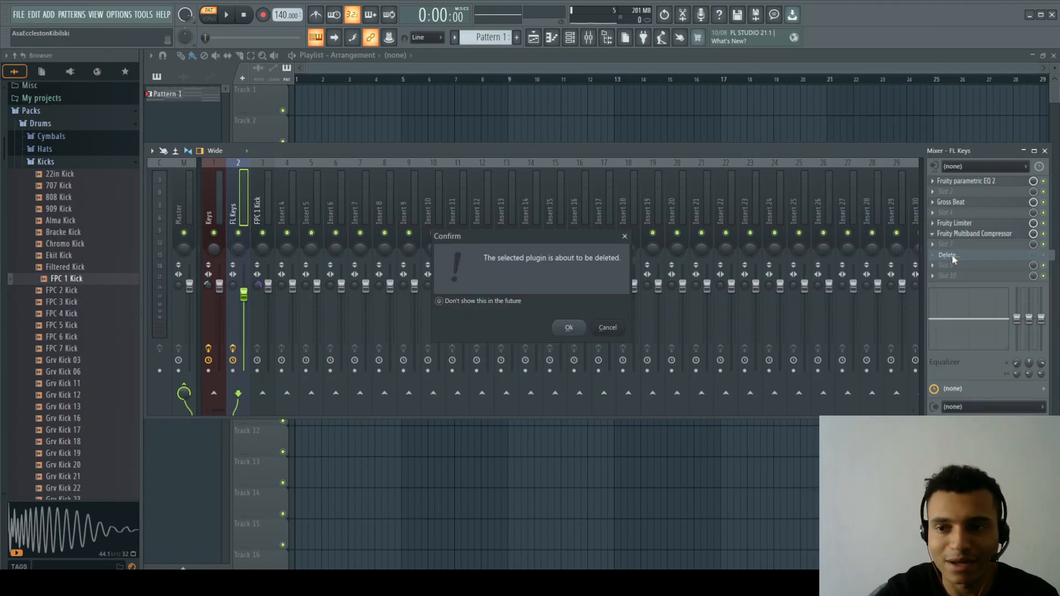
click(575, 331)
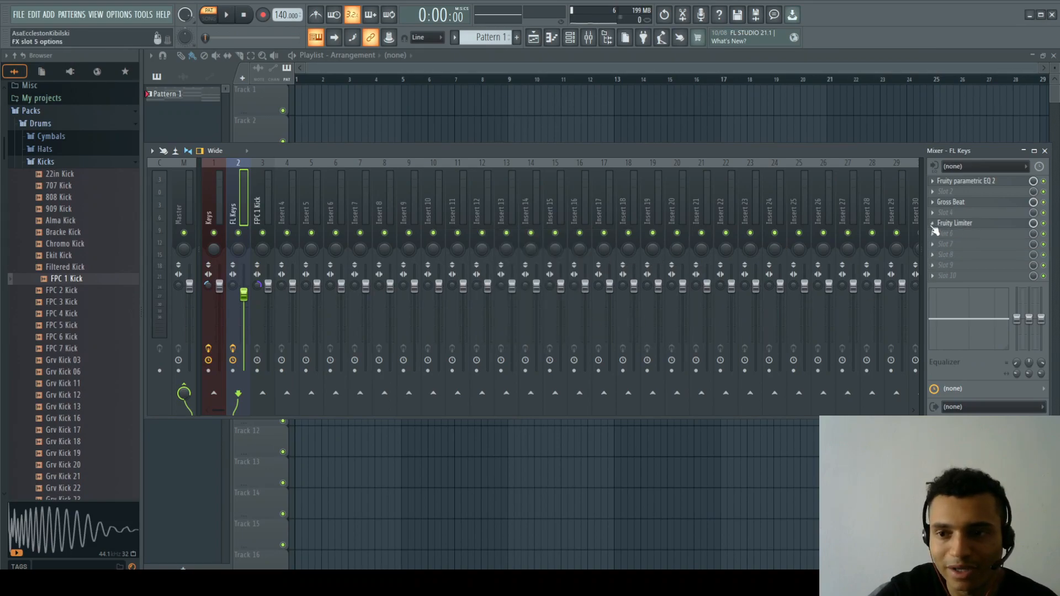
Close the mixer and return to the channel rack
click(933, 224)
click(937, 224)
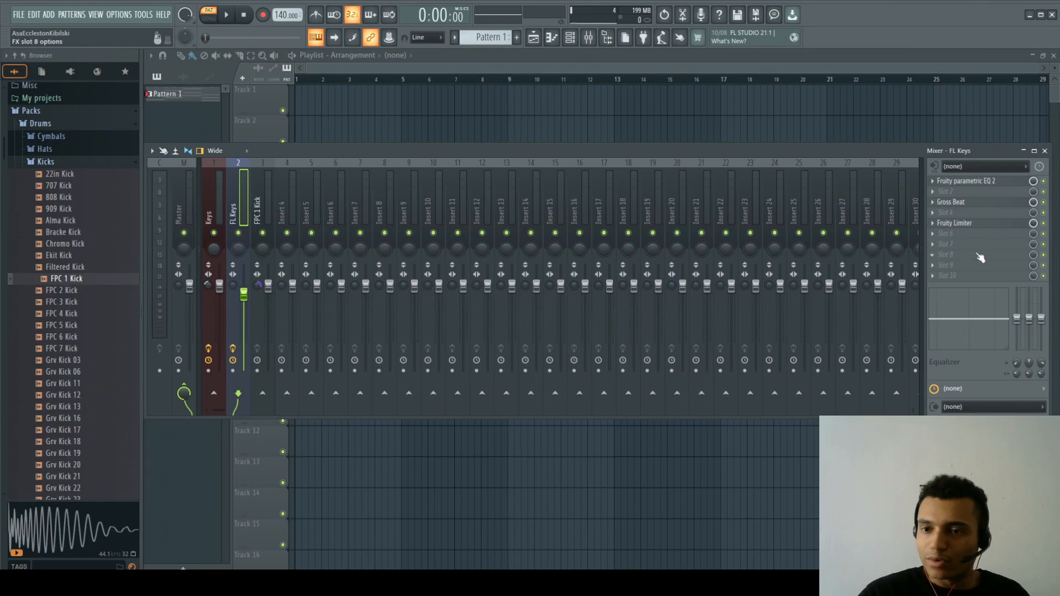
click(1046, 151)
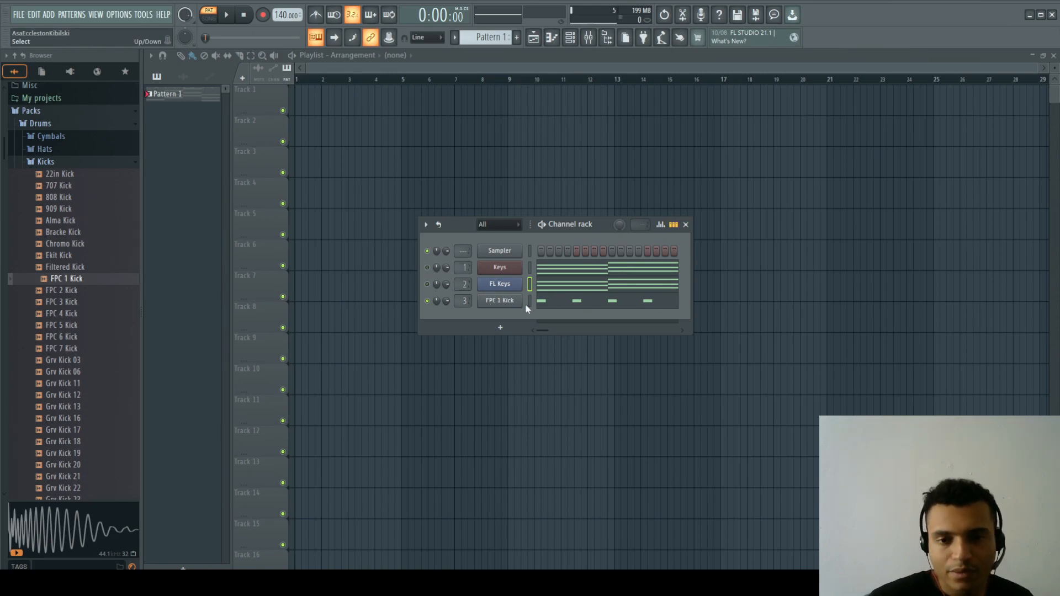
Load Fruity Reeverb 2 into slot 3 of the FPC 1 Kick mixer track and play the kick pattern through it
click(589, 37)
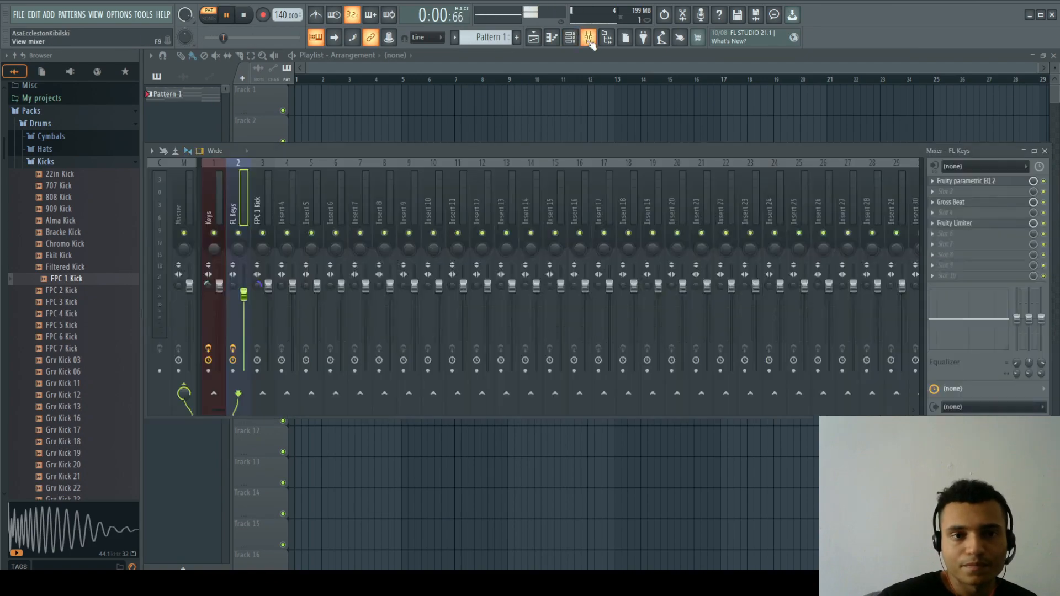
click(258, 207)
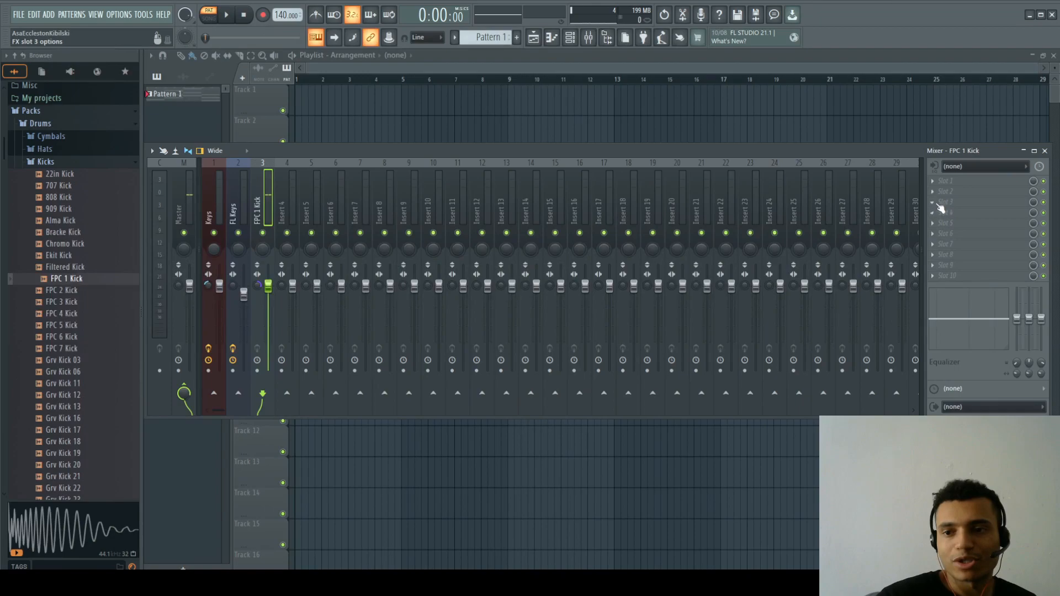
click(936, 207)
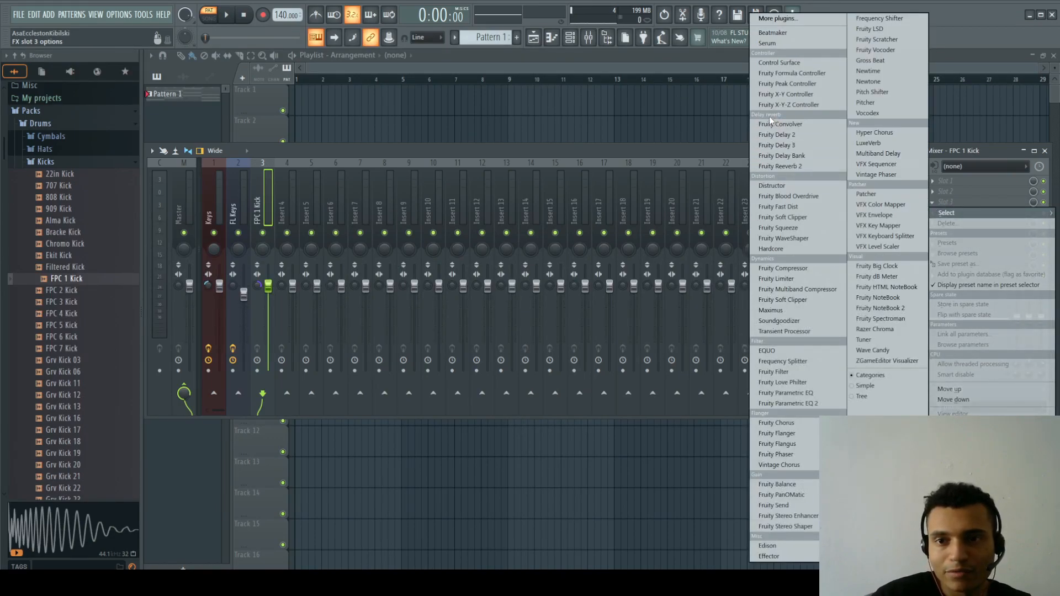
click(813, 166)
drag(333, 136, 528, 115)
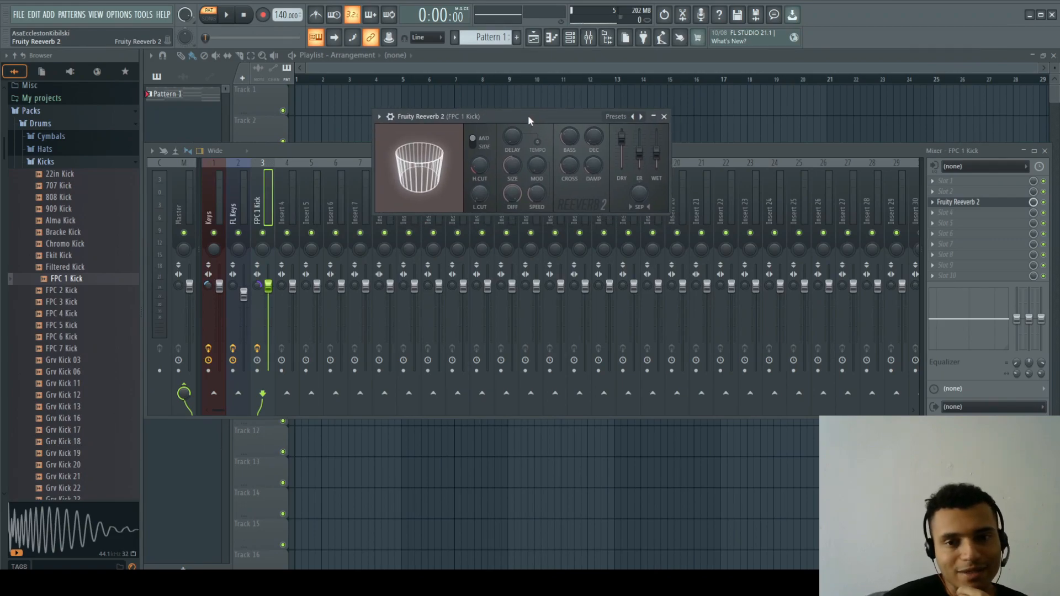
key(space)
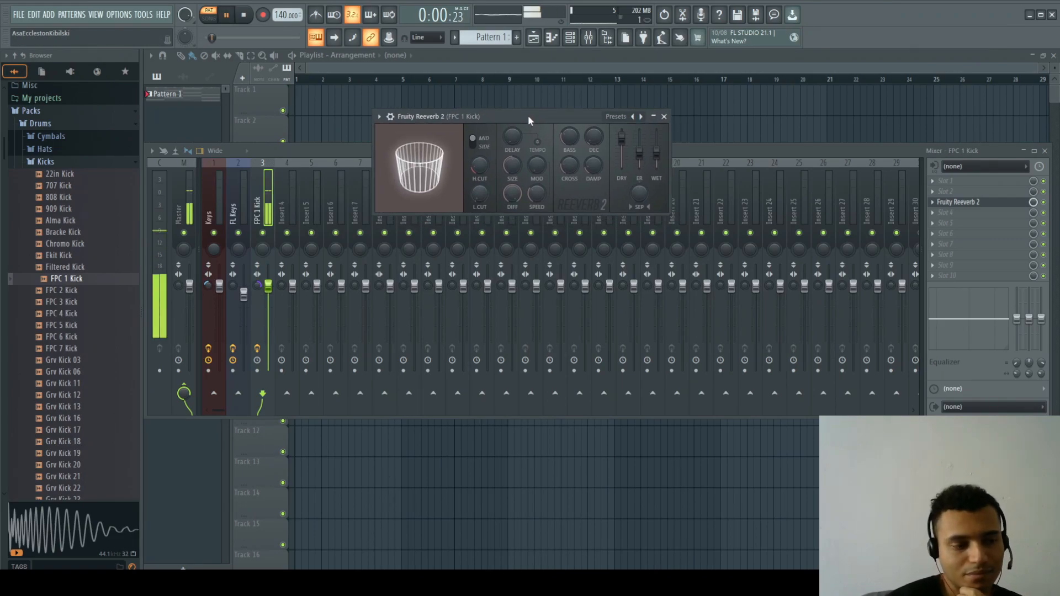
key(space)
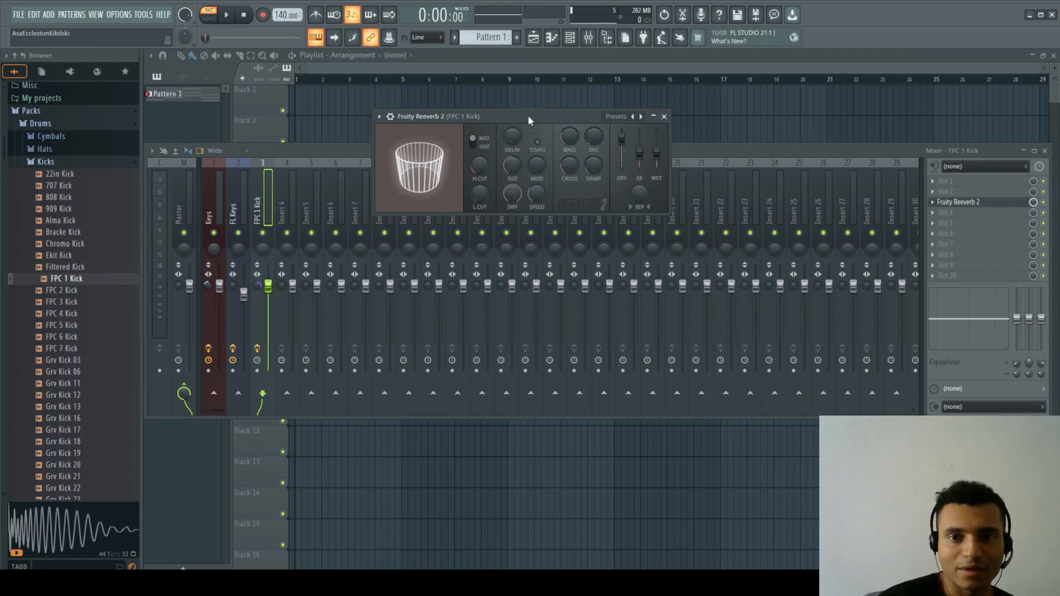
drag(528, 115, 540, 116)
Sweep the reverb's room size between its extremes, set it to 100, and audition the kick
drag(526, 163, 526, 127)
drag(527, 168, 528, 210)
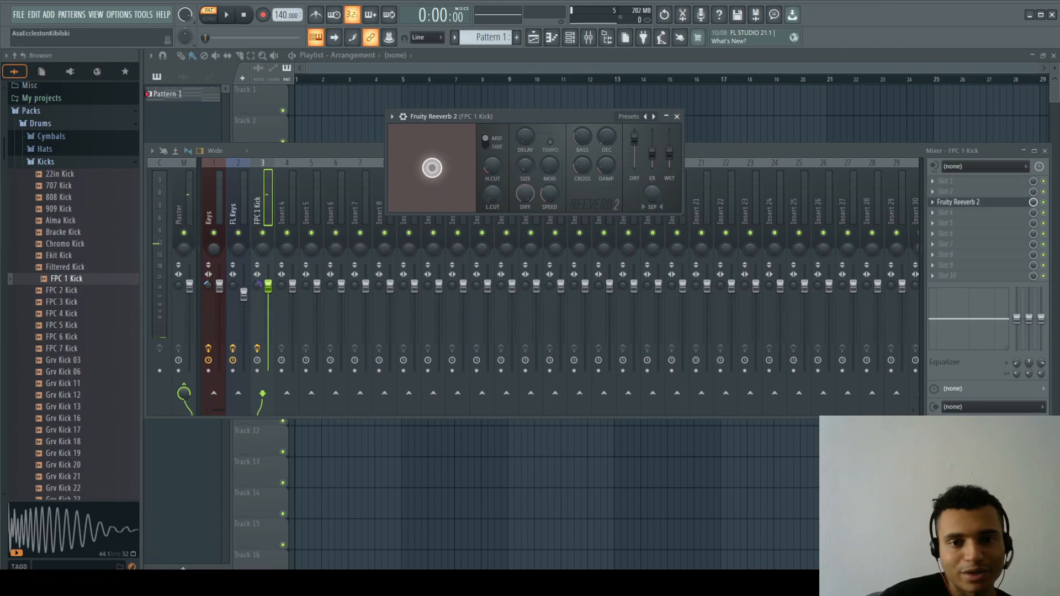
key(space)
mouse_move(525, 165)
mouse_down()
mouse_move(526, 132)
mouse_move(527, 178)
mouse_up()
key(space)
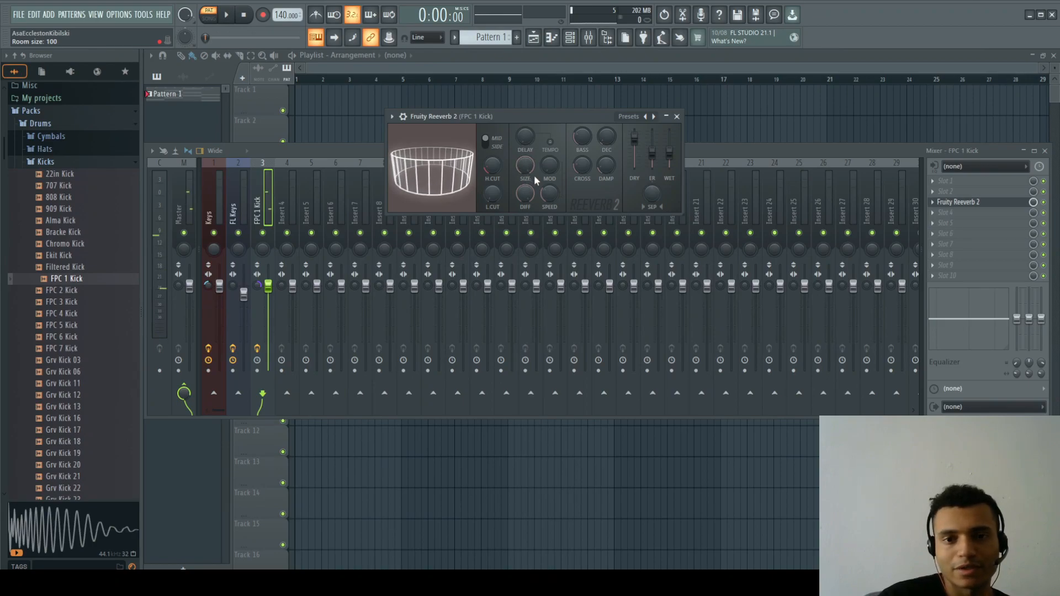
key(space)
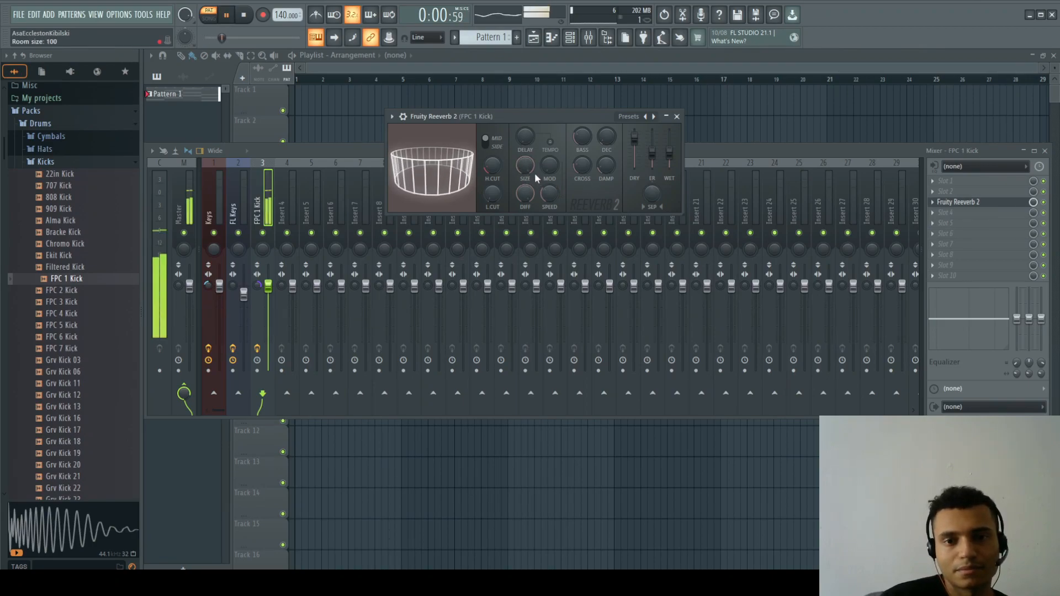
key(space)
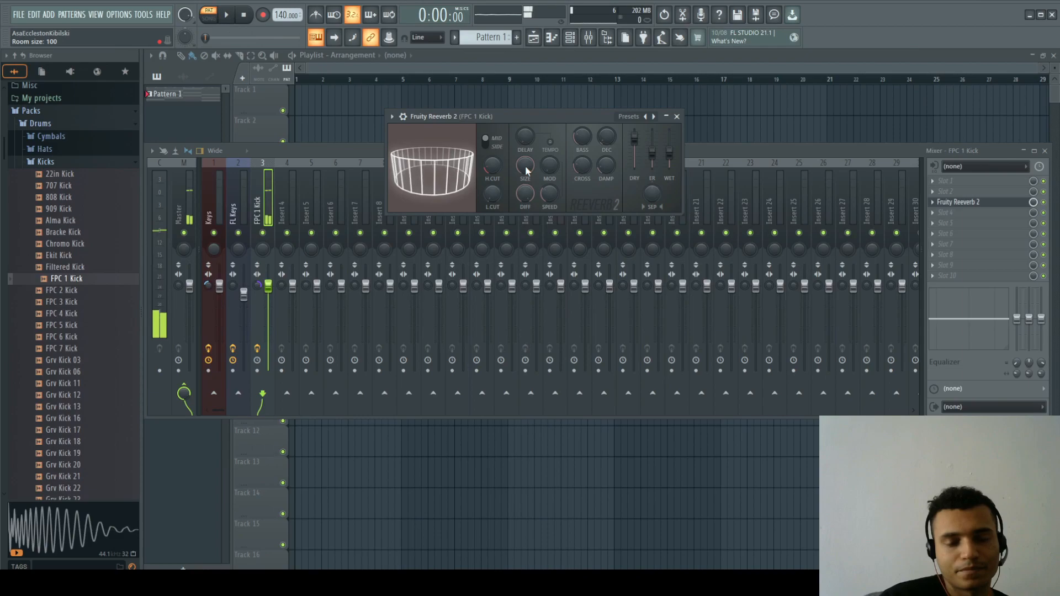
Audition the kick with the smallest room size, return the room size to 100, and play it again for comparison
drag(525, 167, 526, 205)
key(space)
key(space)
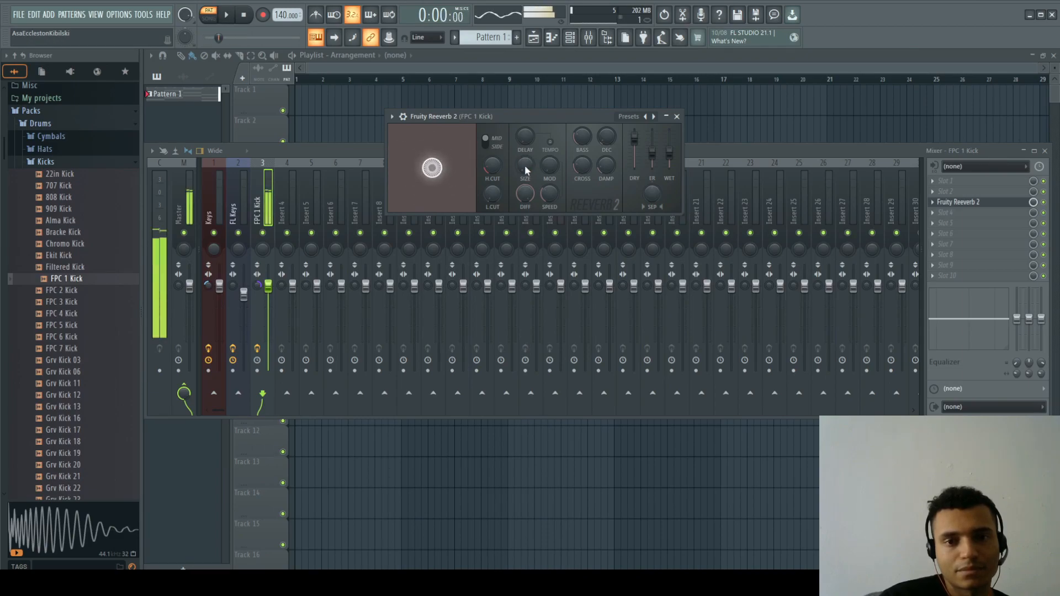
drag(525, 167, 525, 164)
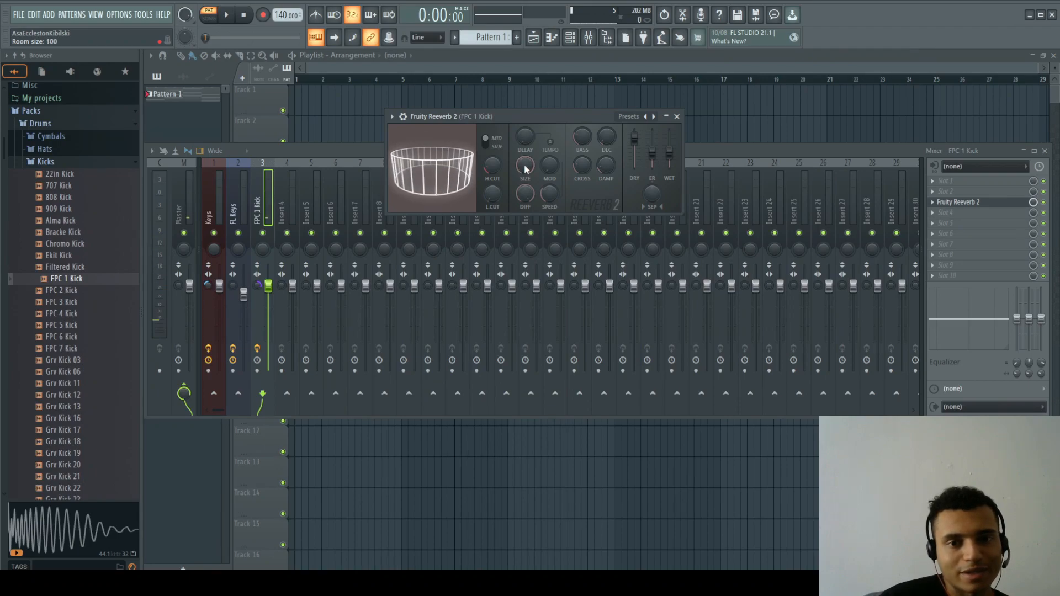
key(space)
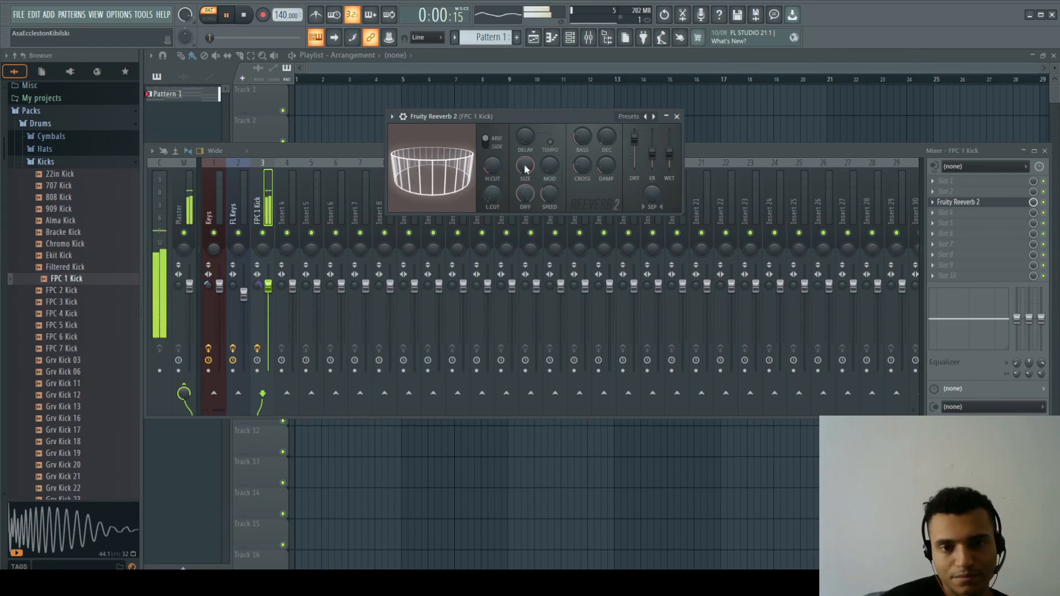
key(space)
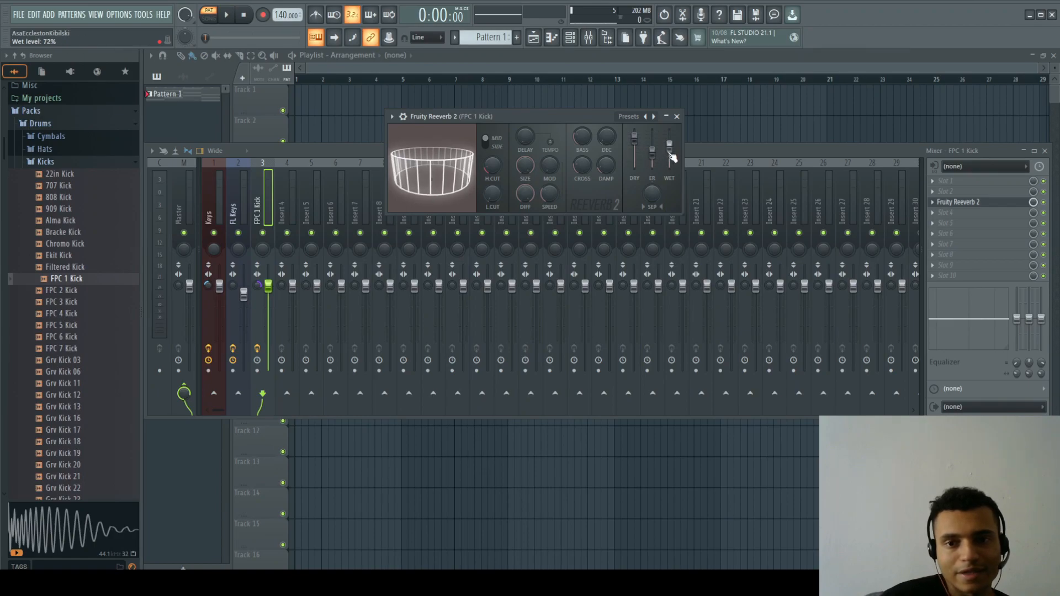
Try the reverb's wet level and a lowered dry level during playback, and bring the dry level back up
drag(670, 146, 670, 153)
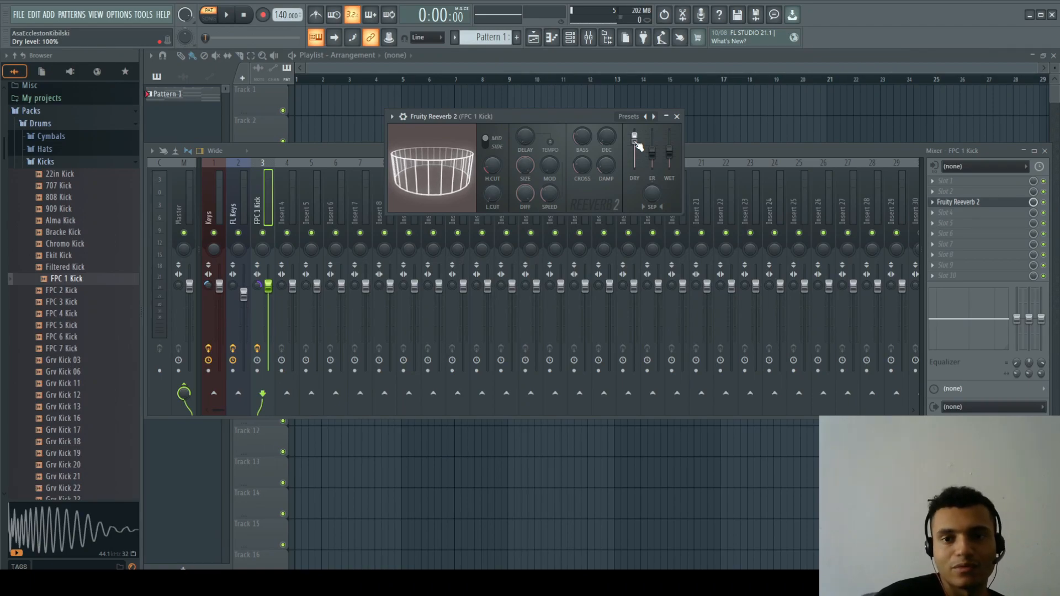
key(space)
drag(635, 138, 635, 164)
key(space)
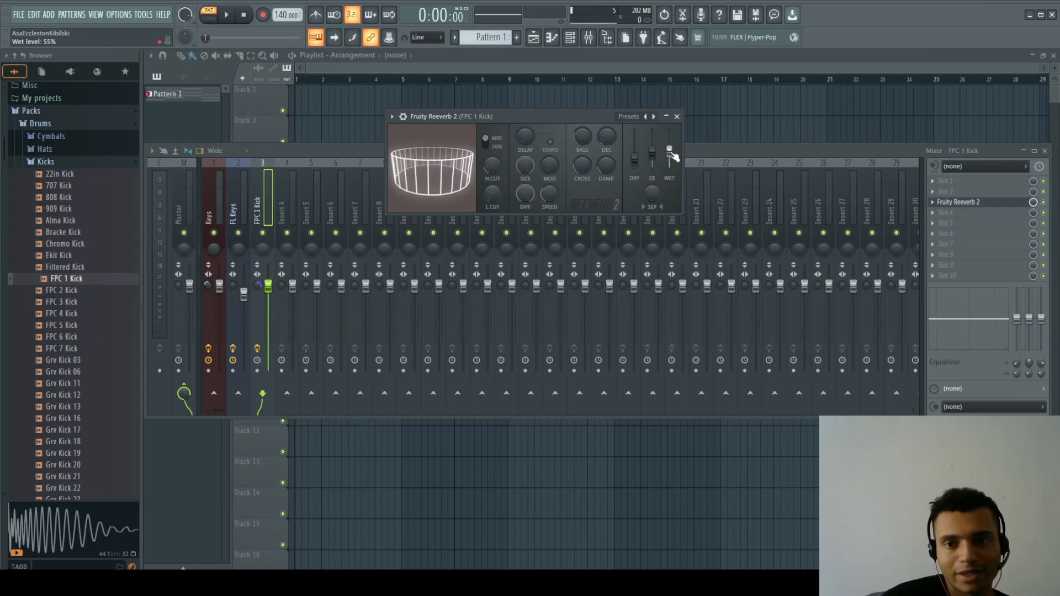
key(space)
drag(670, 152, 635, 136)
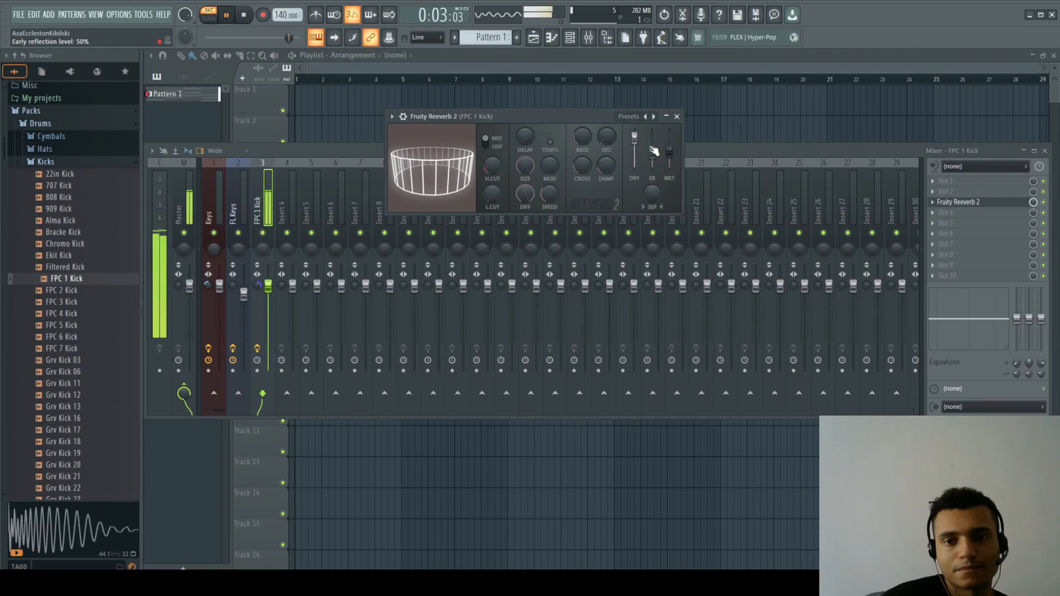
key(space)
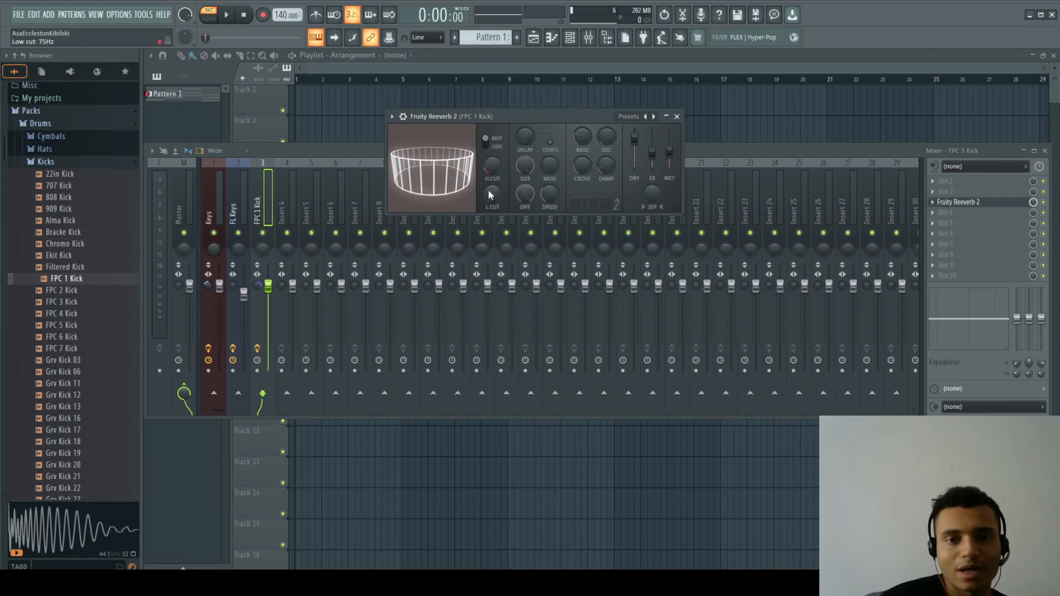
Try the reverb's low cut and high cut filters while the kick plays, taking the high cut to 0.5 kHz
mouse_move(491, 191)
mouse_down()
mouse_move(491, 149)
mouse_move(492, 191)
mouse_up()
key(space)
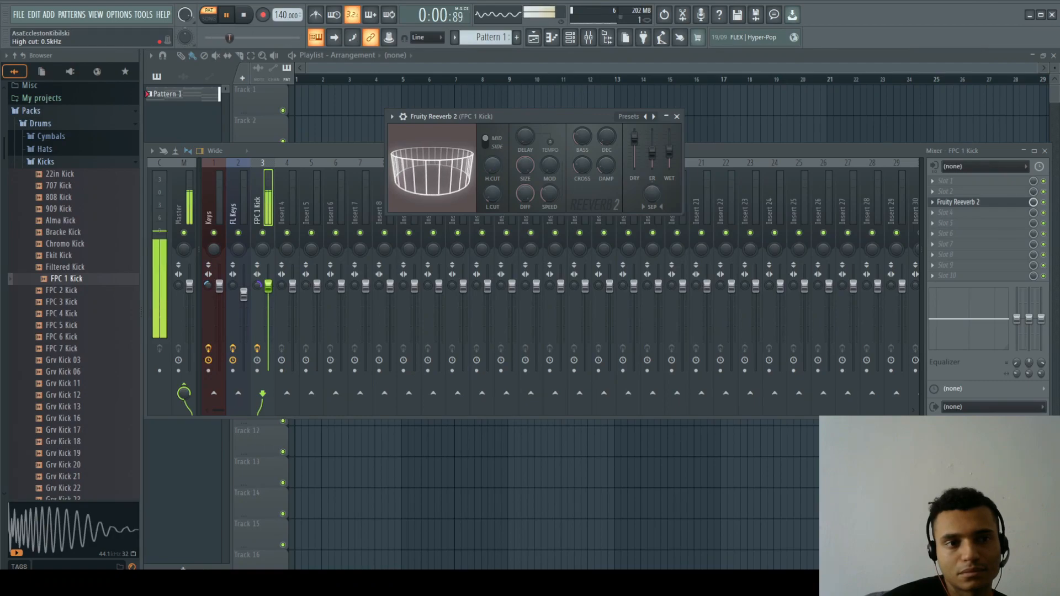
drag(492, 193, 493, 181)
key(space)
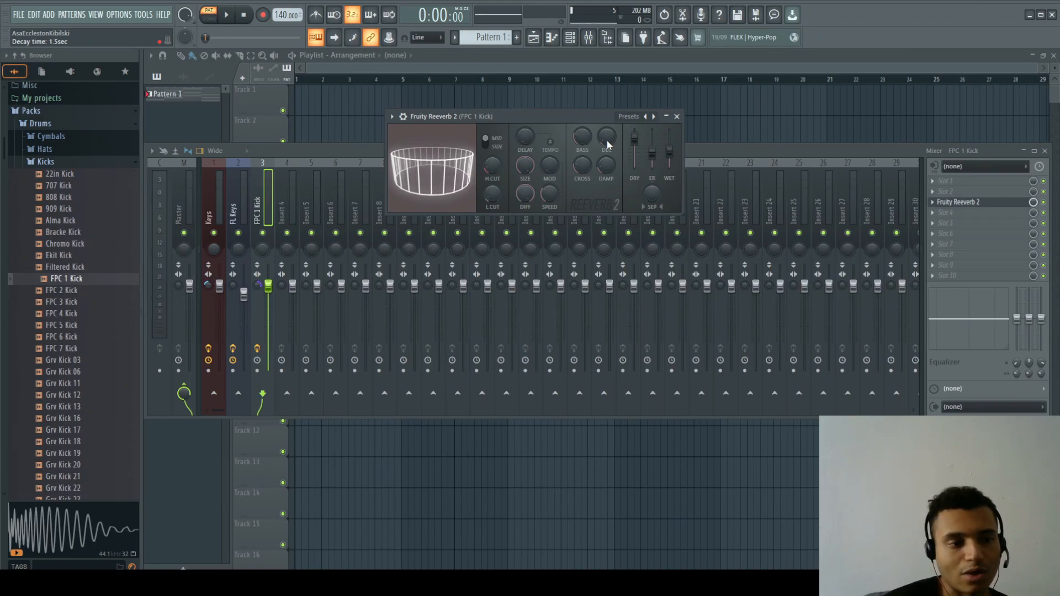
Try a reverb decay time of 12.1 seconds on the playing kick
key(space)
drag(608, 141, 608, 80)
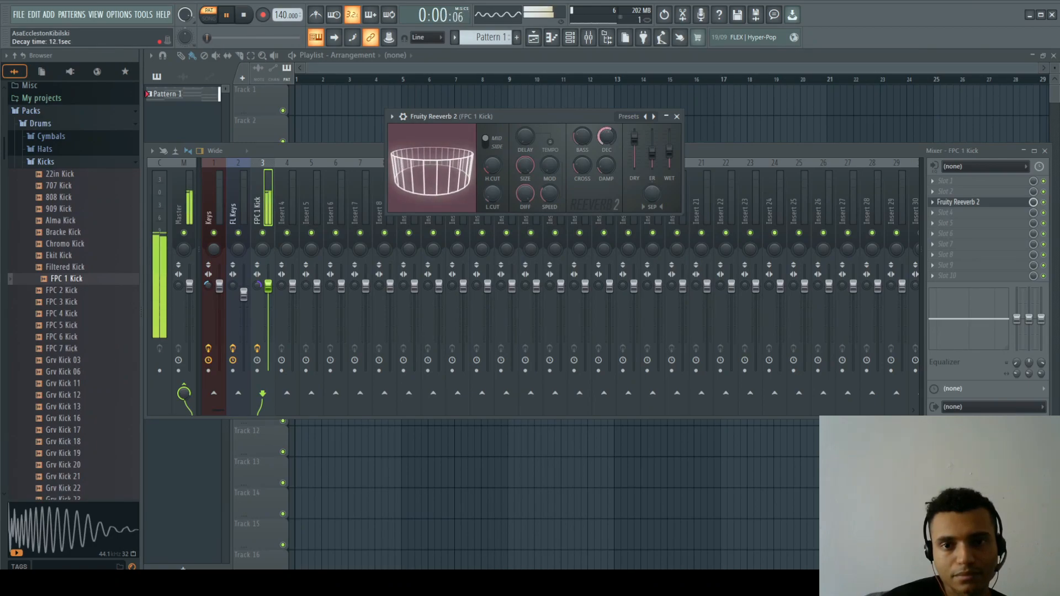
key(space)
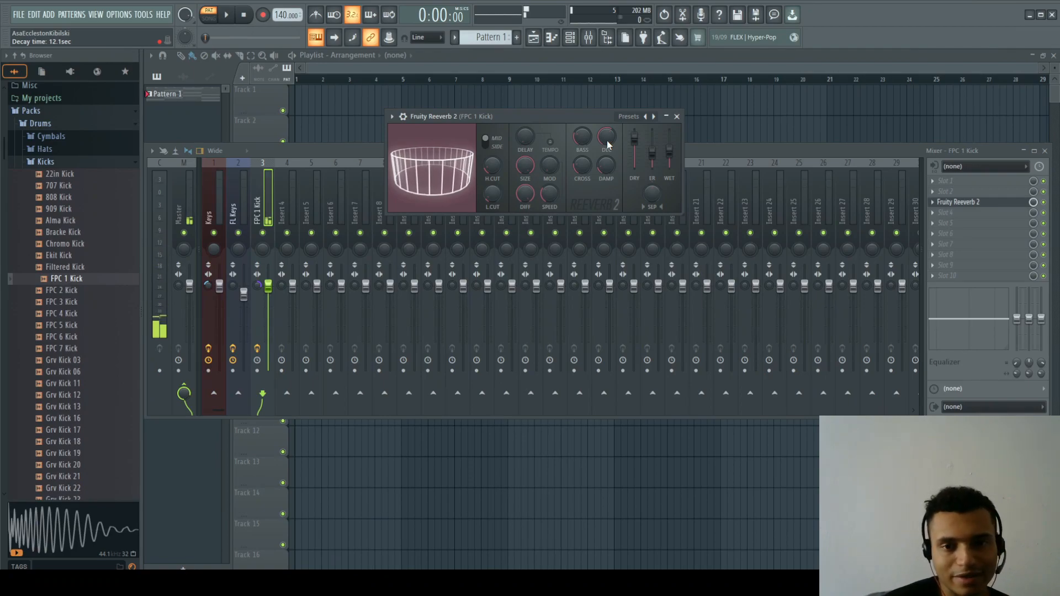
key(z)
key(z)
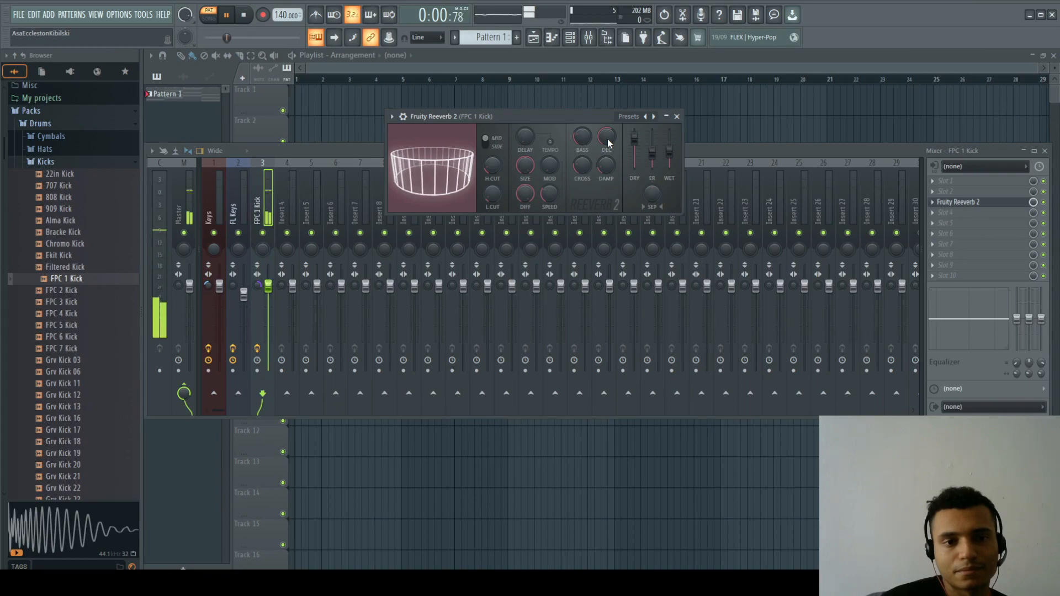
Shorten the reverb's decay time again and audition the kick
click(607, 138)
drag(607, 138, 607, 138)
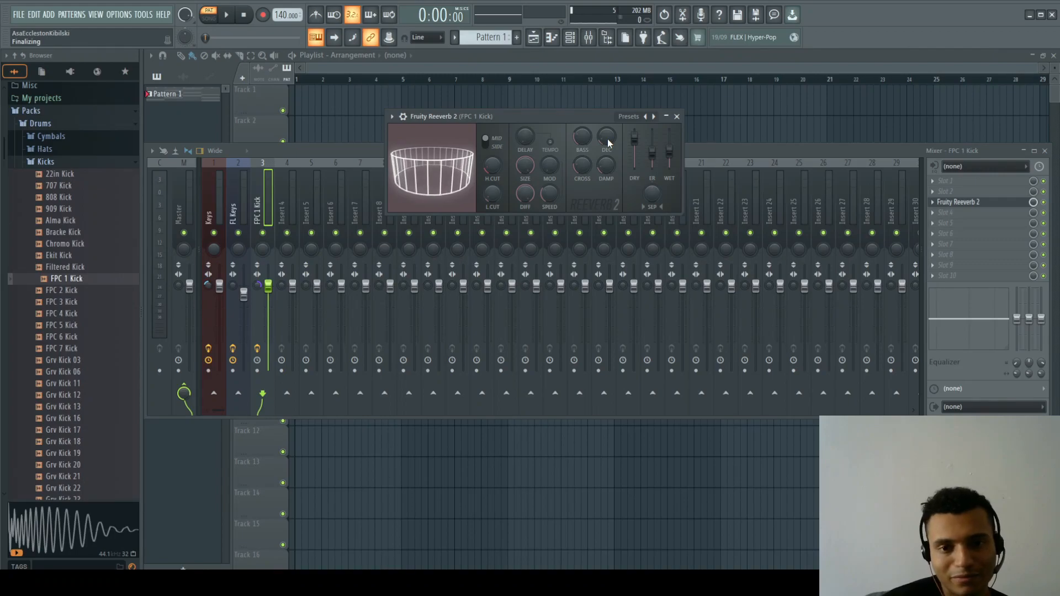
key(space)
drag(607, 137, 607, 137)
key(space)
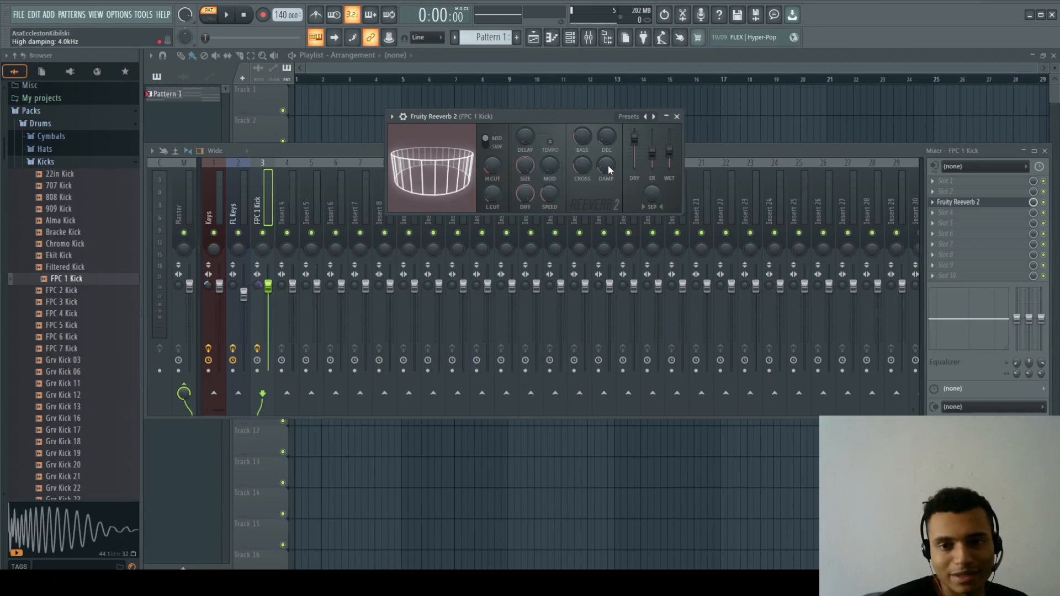
Adjust the reverb's high damping to 2.1 kHz while the kick plays
key(space)
drag(609, 165, 608, 158)
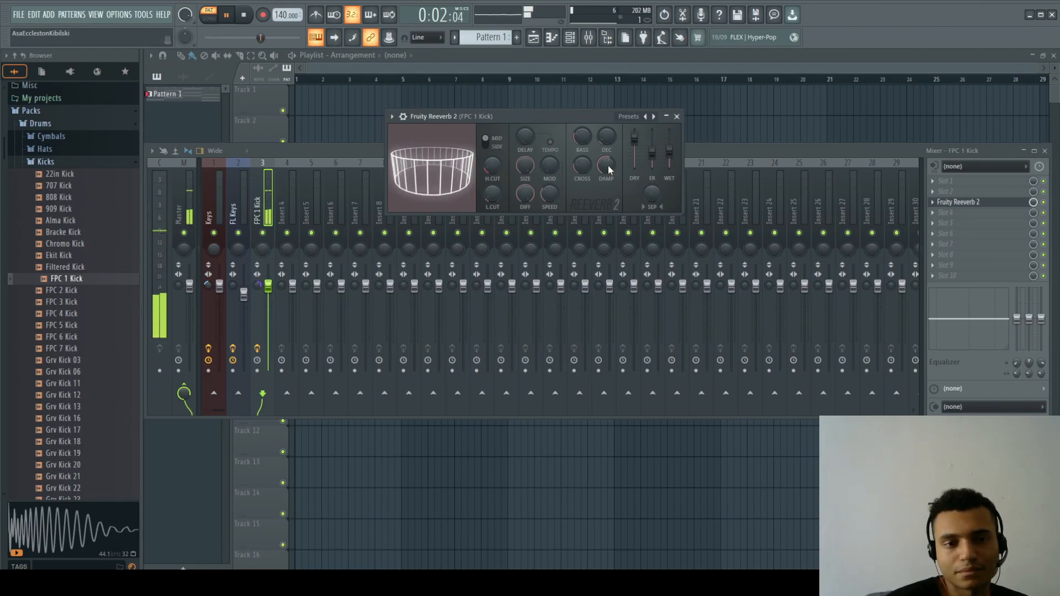
mouse_move(608, 164)
mouse_down()
mouse_move(608, 180)
mouse_move(608, 161)
mouse_up()
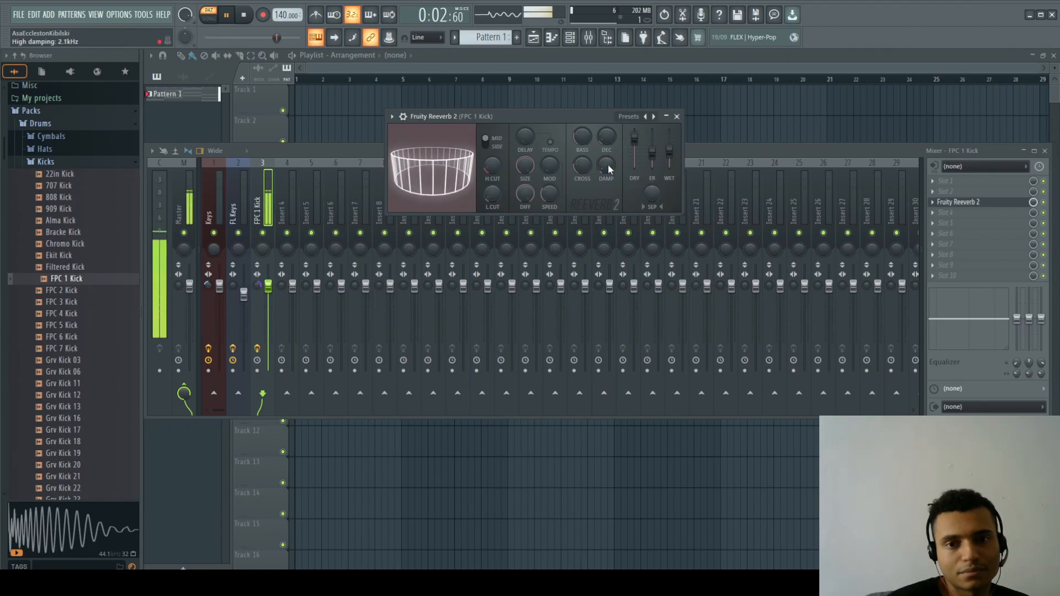
key(space)
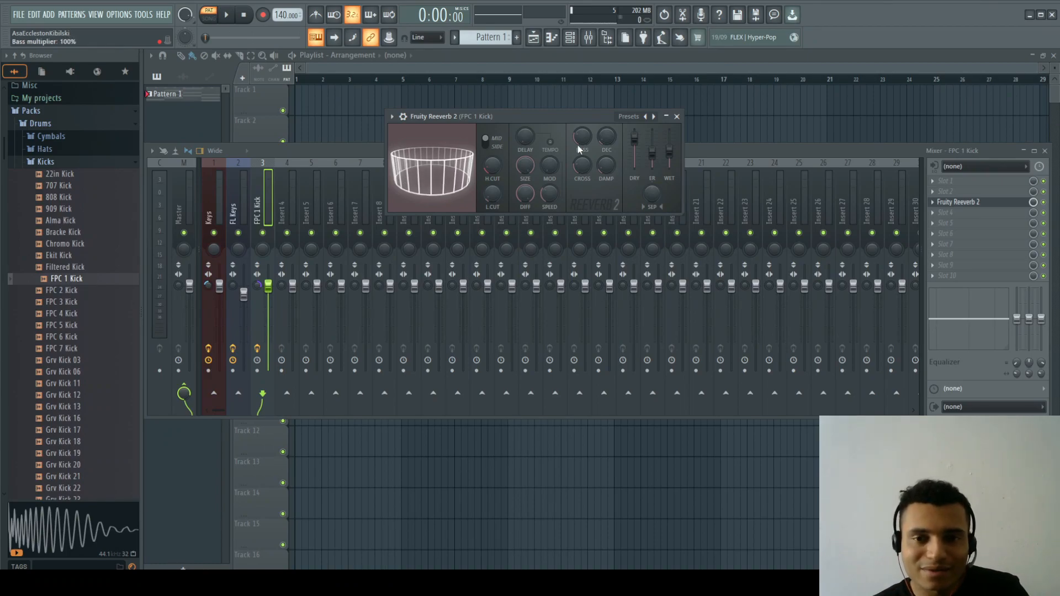
Reduce the reverb's room size, raise its predelay with tempo-based timing enabled, and audition the kick
mouse_move(536, 168)
mouse_down()
mouse_move(536, 149)
mouse_move(526, 179)
mouse_up()
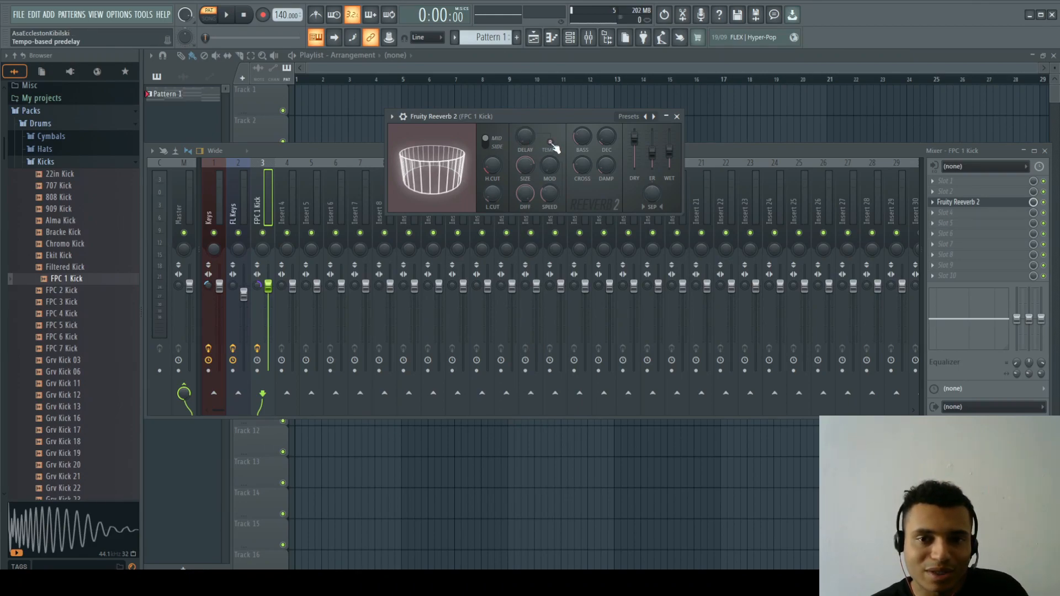
drag(529, 139, 530, 131)
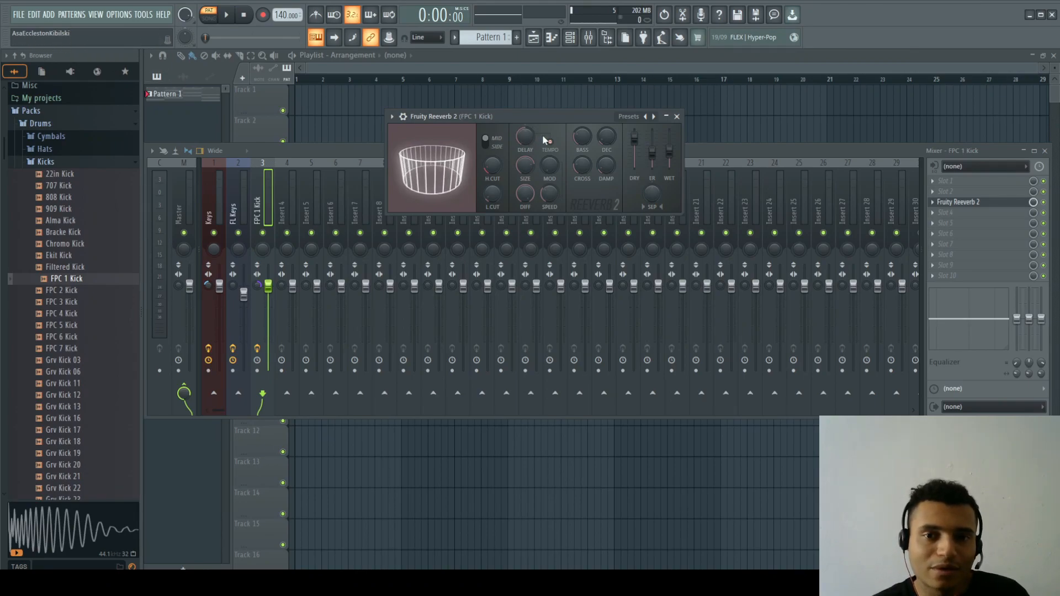
key(space)
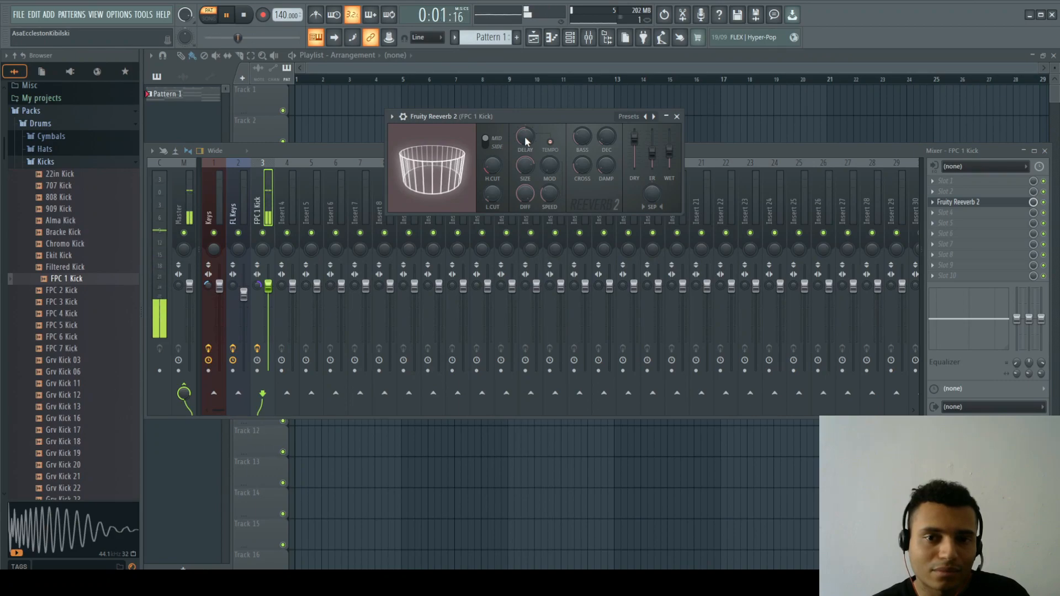
key(space)
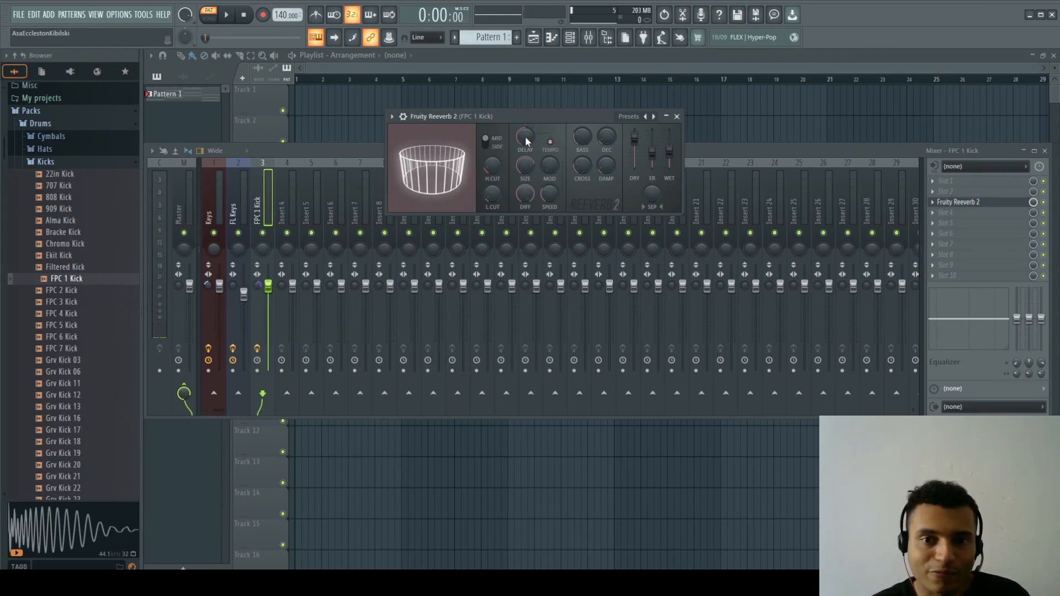
Set the reverb's tempo-based predelay to 2:00 and play the kick pattern to check it
drag(525, 142, 526, 151)
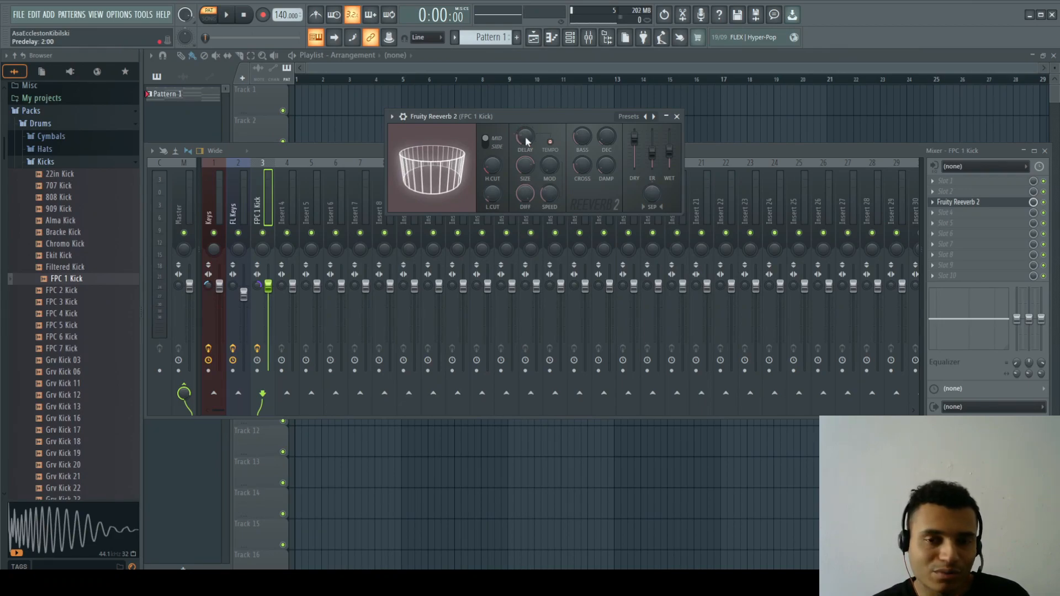
key(space)
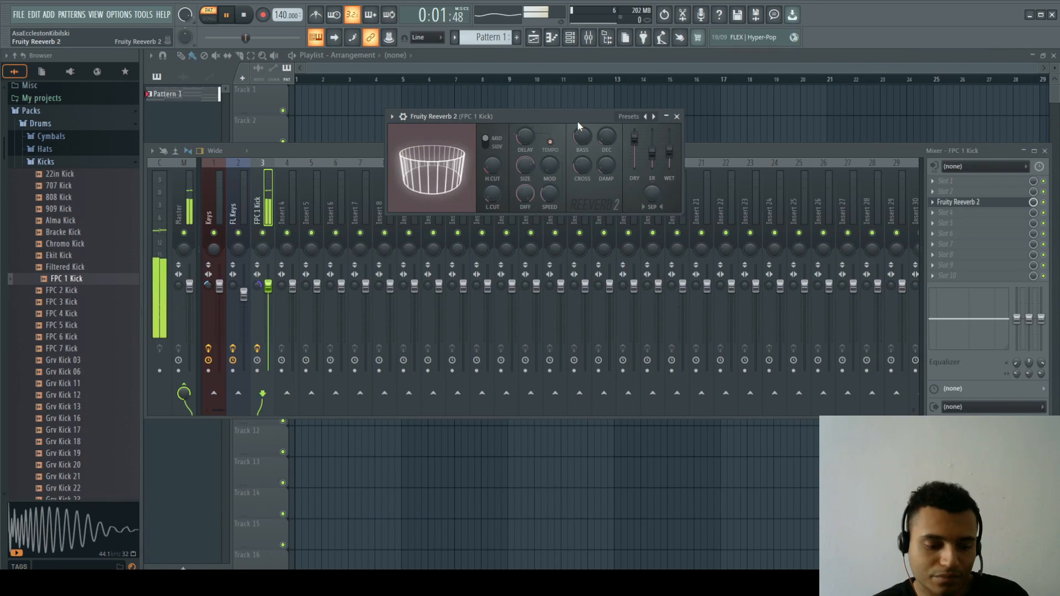
key(space)
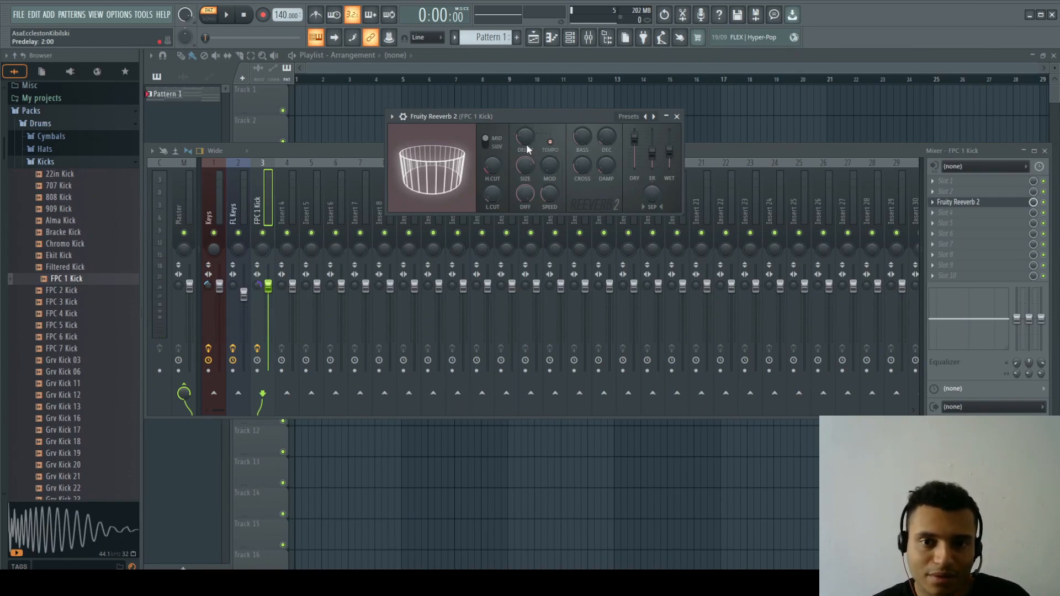
Play the kick, close the reverb and load Fruity Delay 3 in the effect slot above it on the FPC 1 Kick track
click(677, 116)
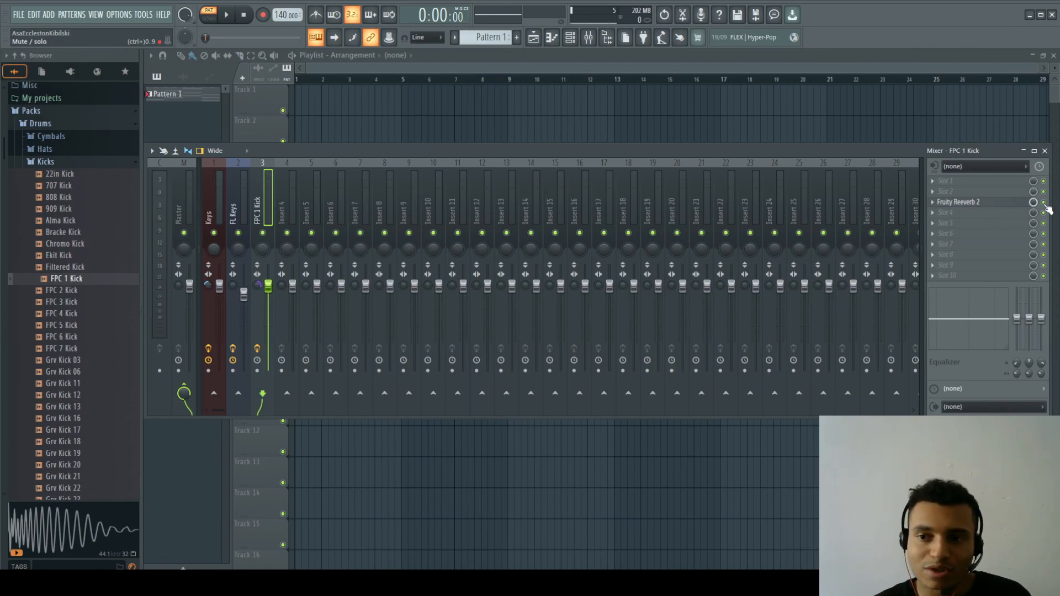
key(space)
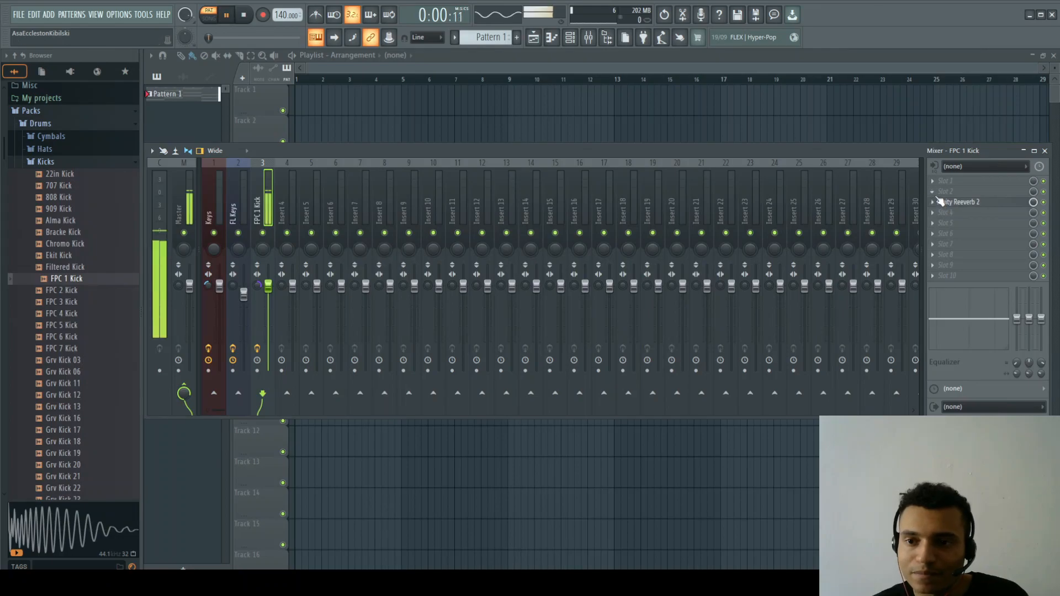
click(933, 192)
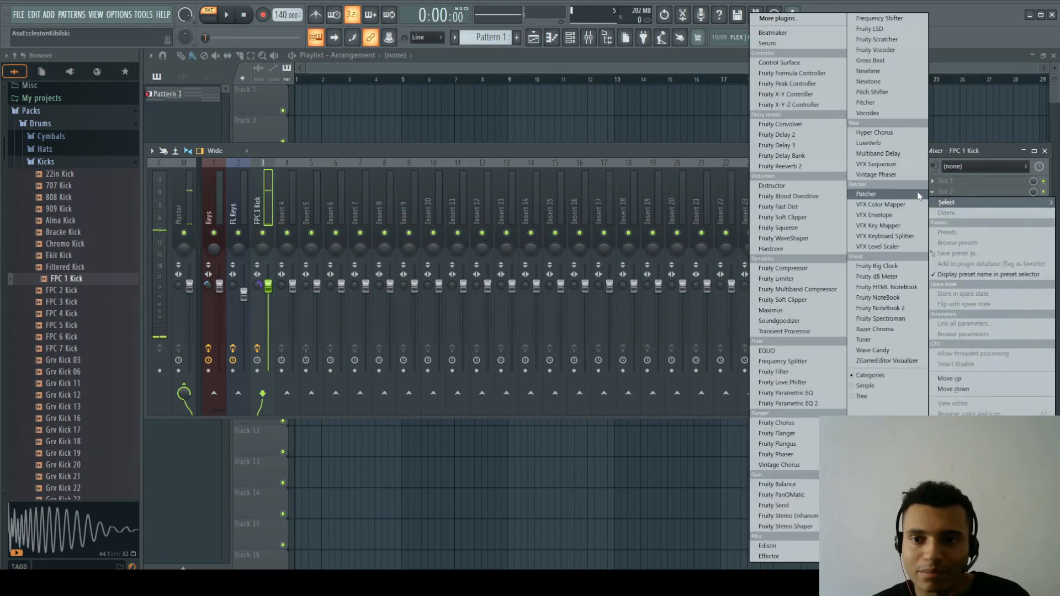
click(808, 147)
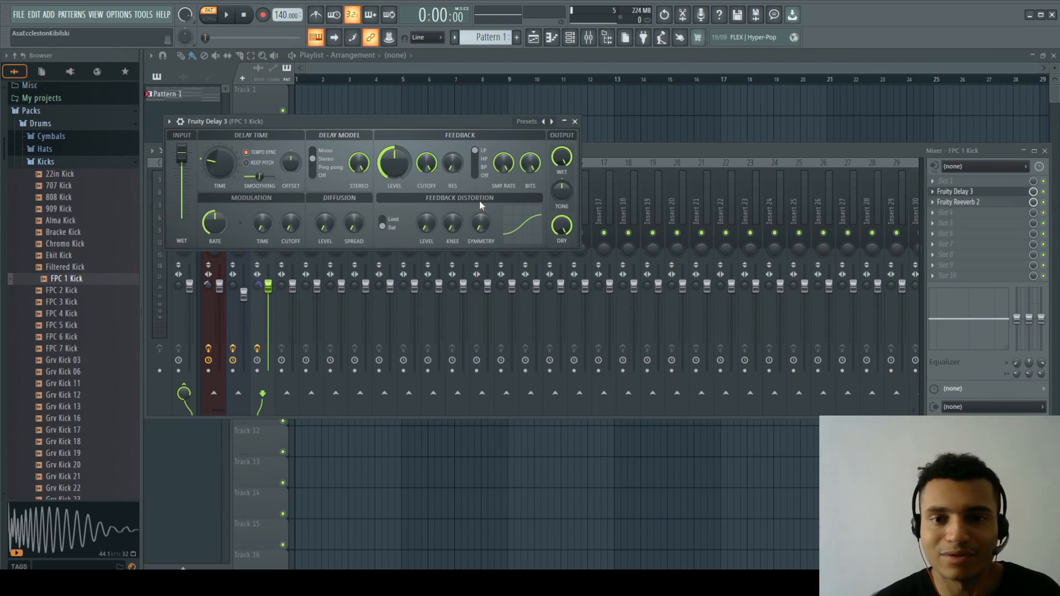
drag(423, 123, 544, 122)
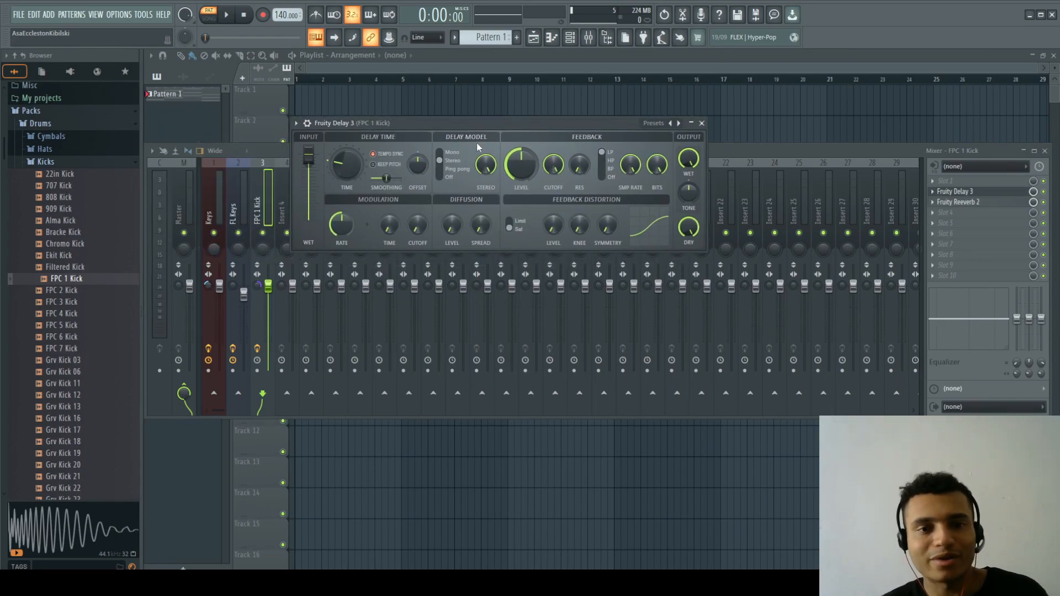
drag(407, 122, 408, 123)
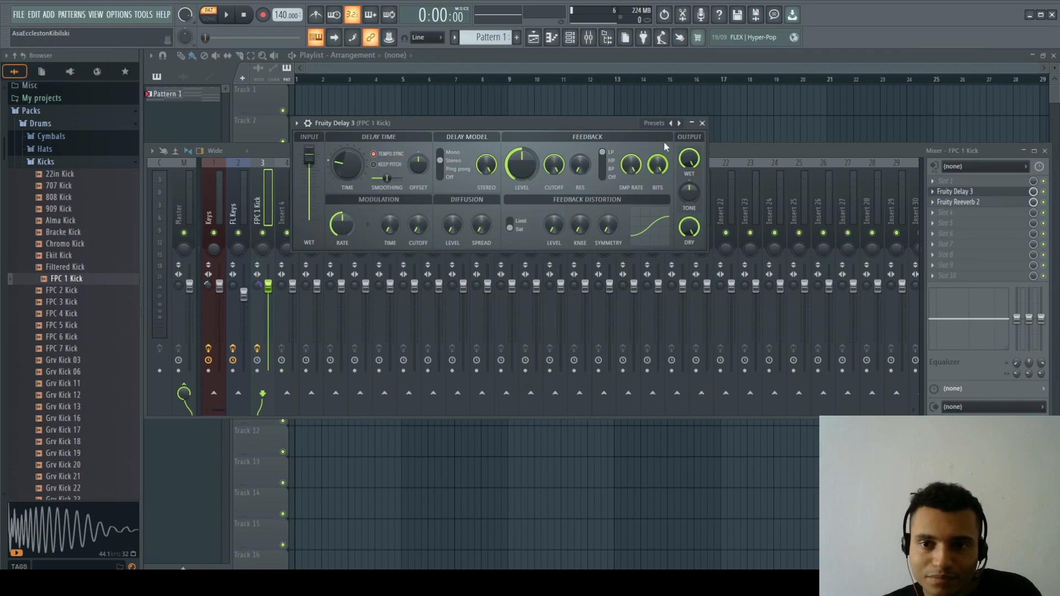
Thin out the FPC 1 Kick notes in the piano roll, leaving one C5 hit at the start of each of the first two bars
click(702, 122)
click(570, 37)
right_click(499, 301)
click(541, 299)
right_click(243, 284)
right_click(296, 284)
right_click(350, 284)
right_click(455, 284)
right_click(510, 284)
right_click(562, 284)
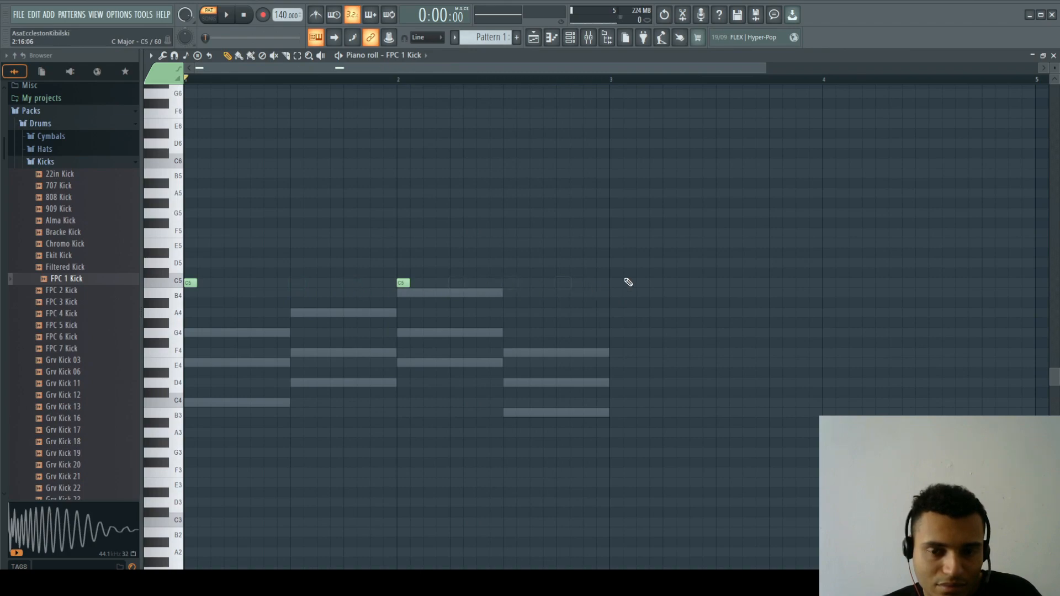
click(1054, 56)
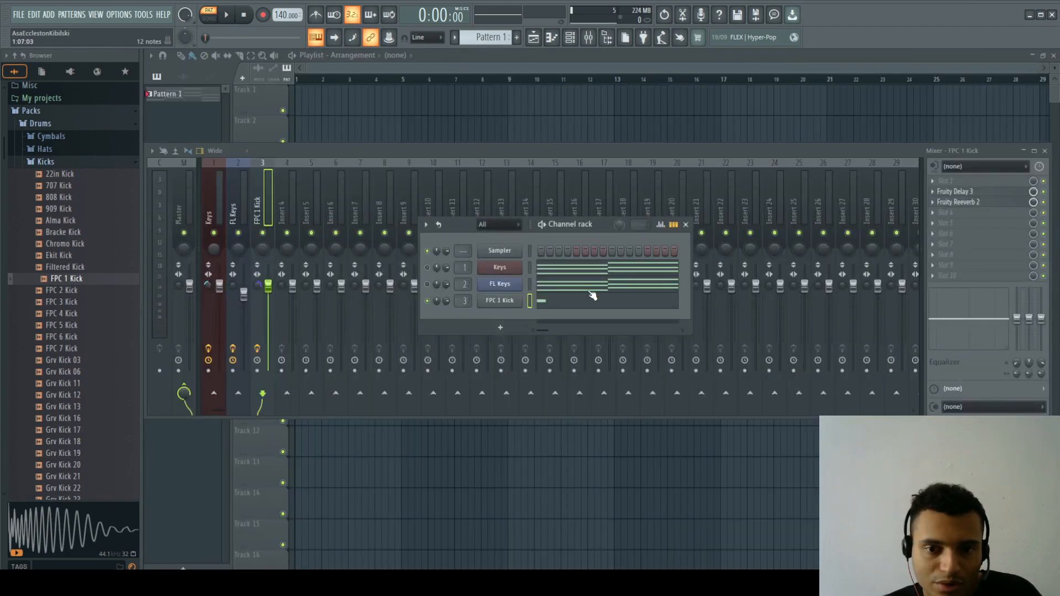
Reopen Fruity Delay 3 on the kick track and play the thinned pattern to hear the echoes
click(964, 192)
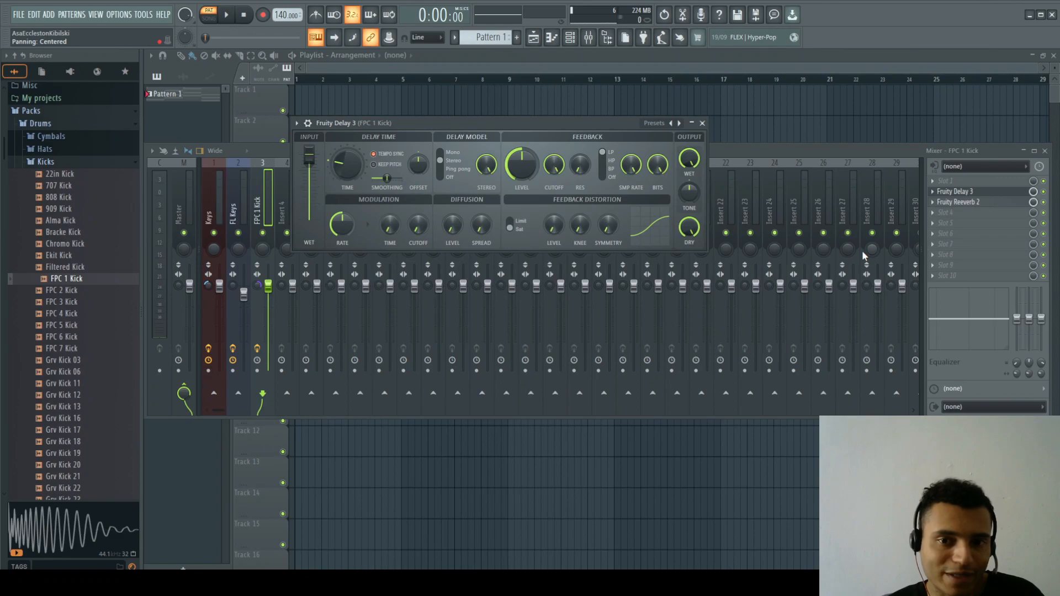
key(space)
key(space)
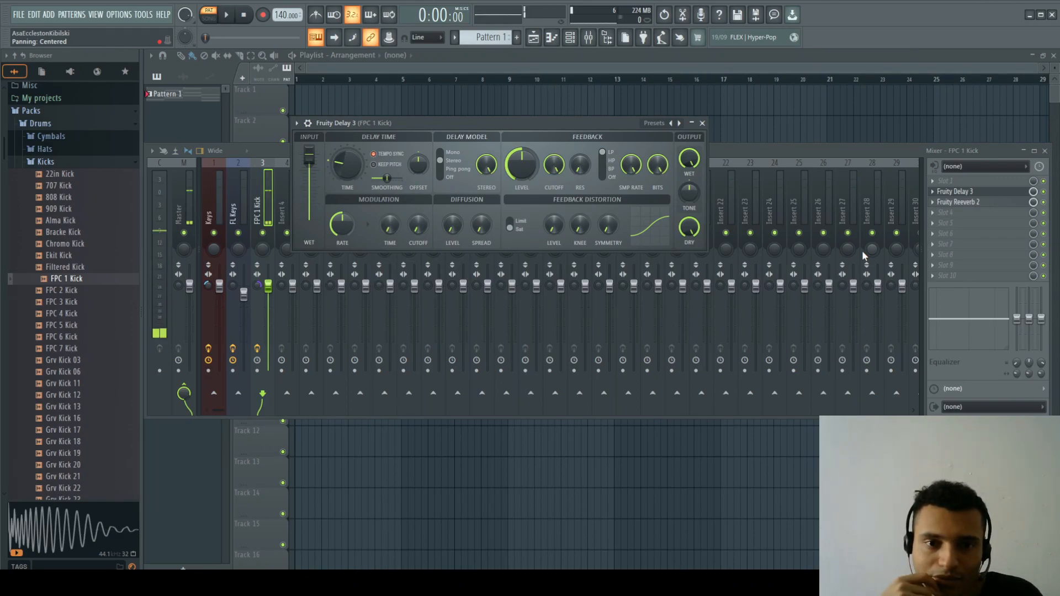
key(space)
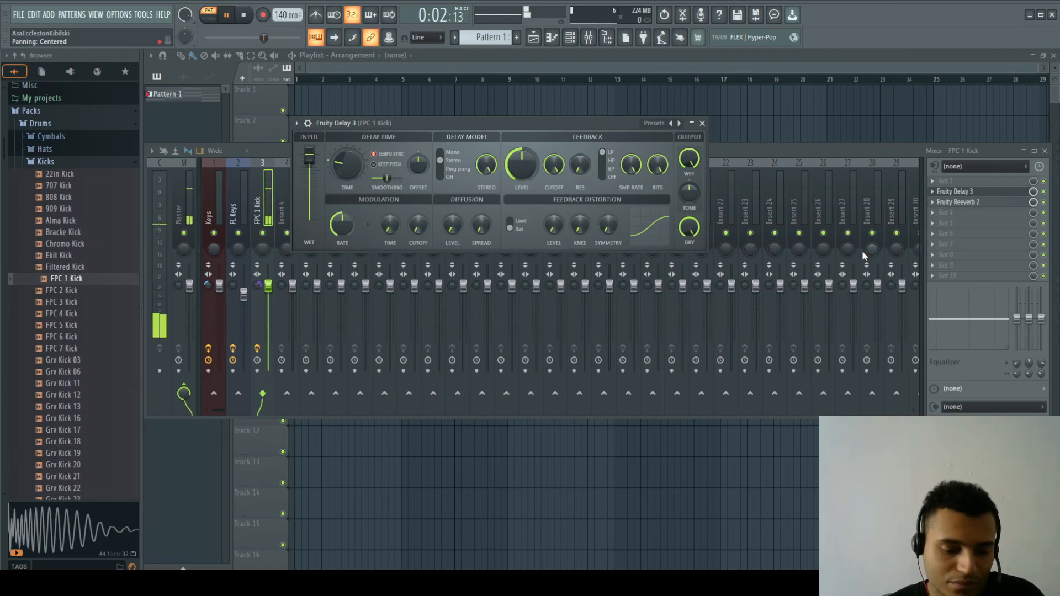
Check the FPC 1 Kick notes in the piano roll during playback, and return to the Fruity Delay 3 settings
key(F6)
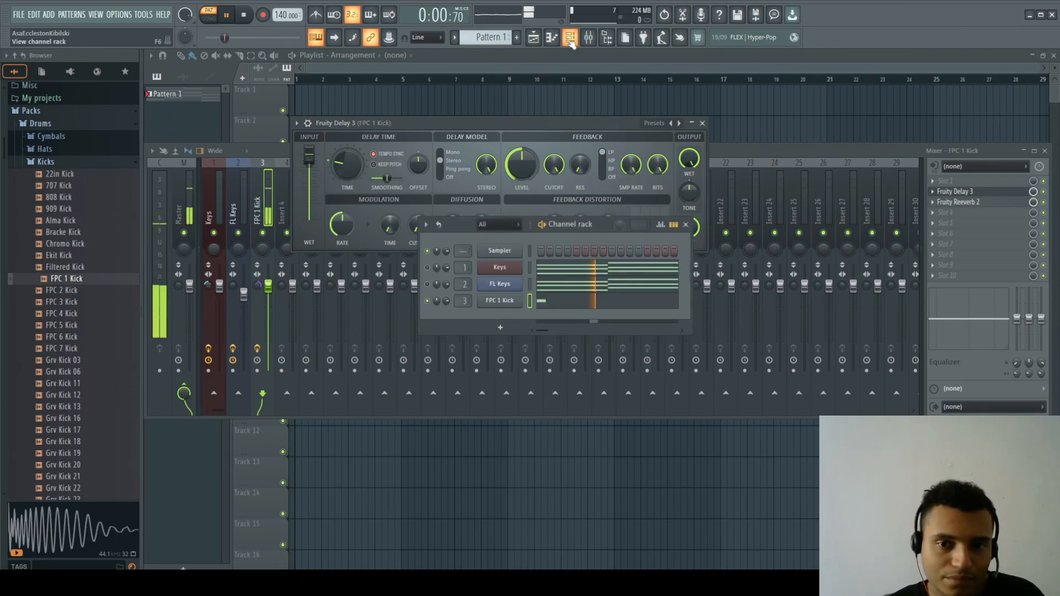
click(563, 307)
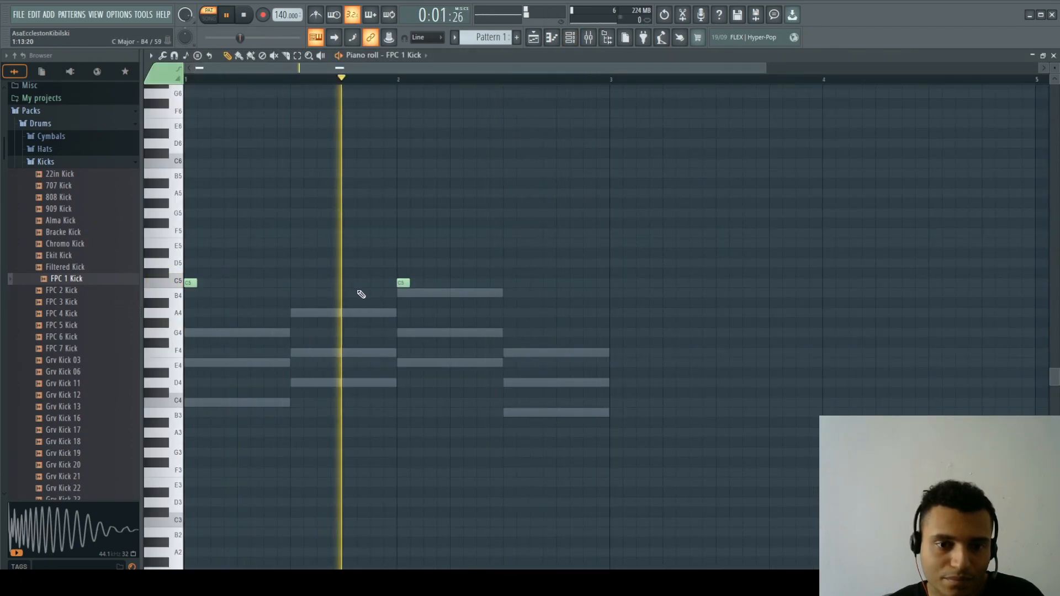
key(space)
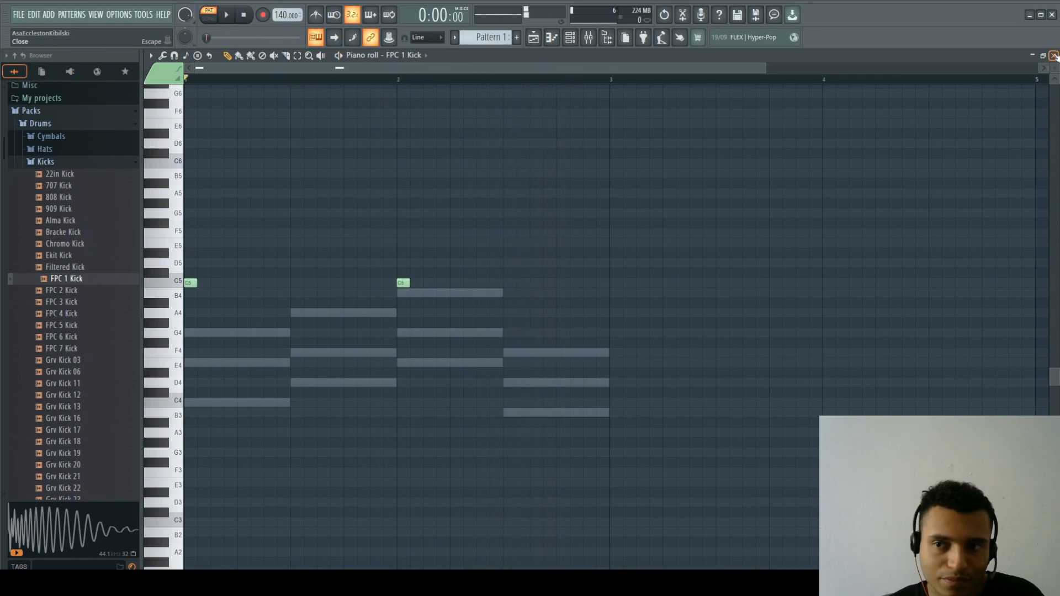
key(F7)
click(518, 122)
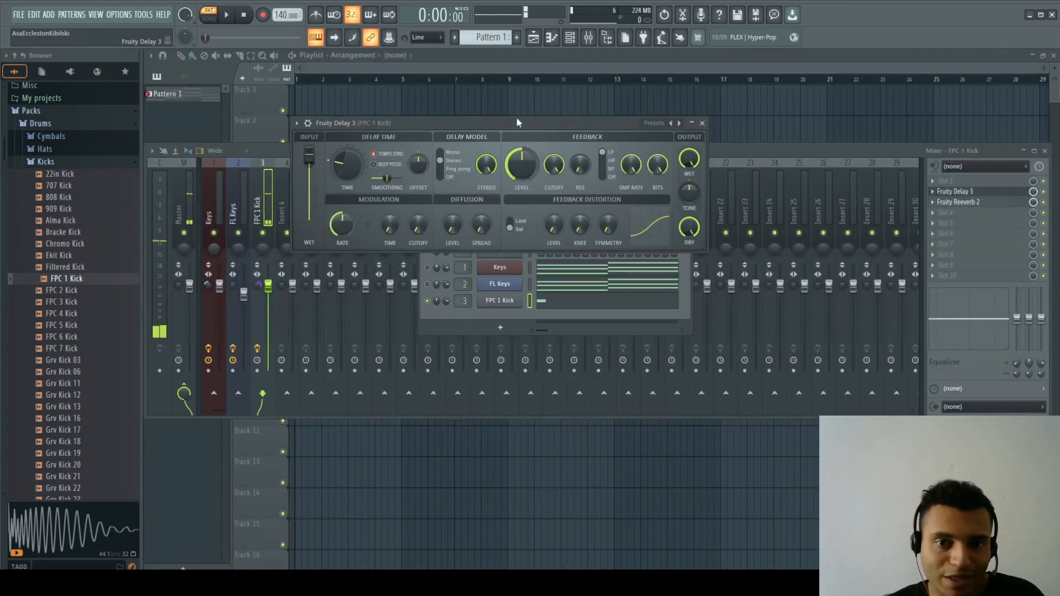
Turn on the delay's Keep Pitch option and audition the kick
click(393, 169)
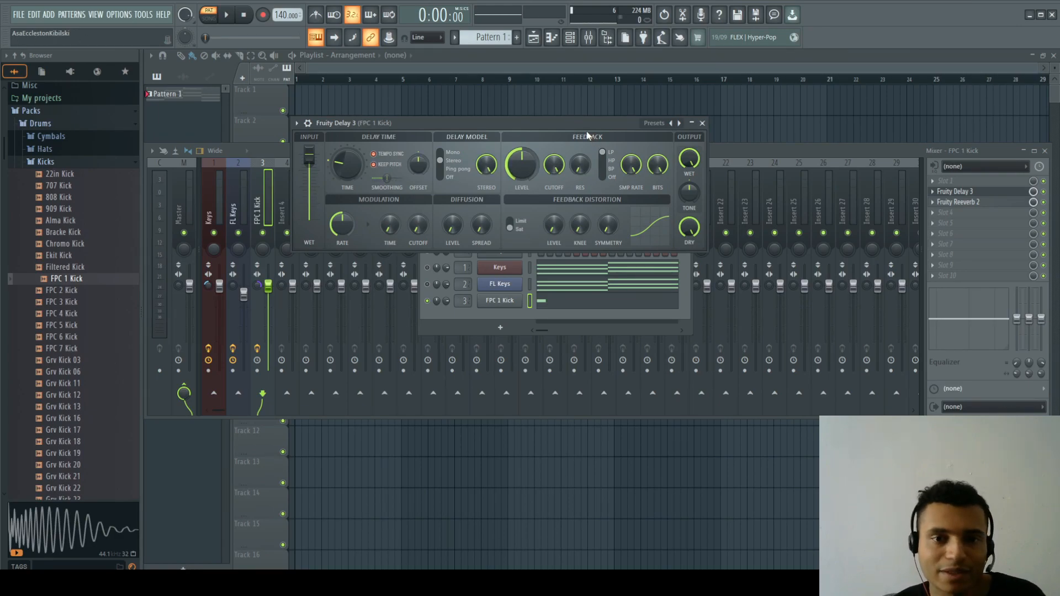
key(space)
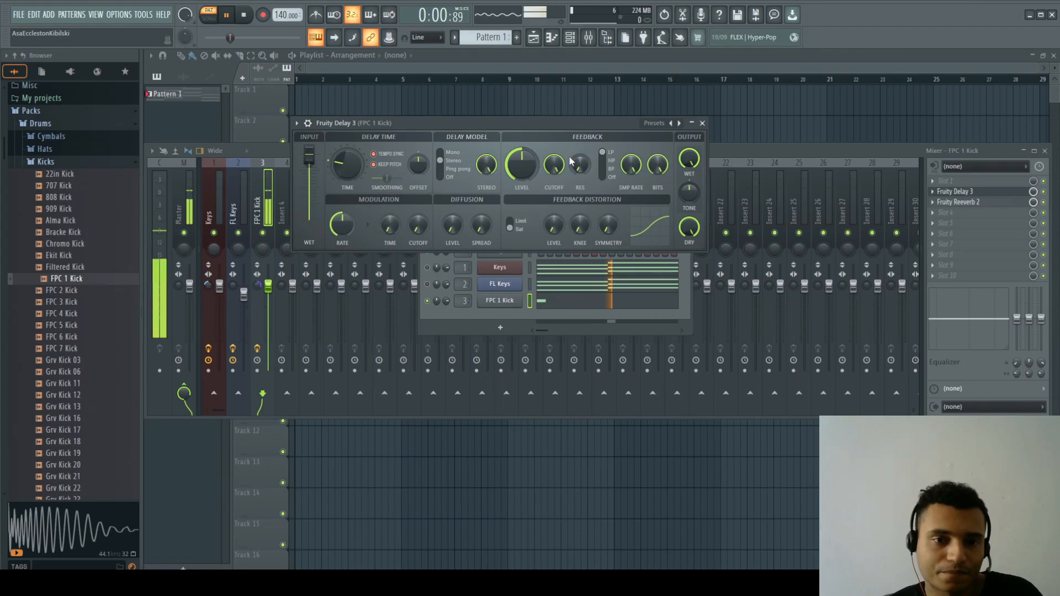
key(space)
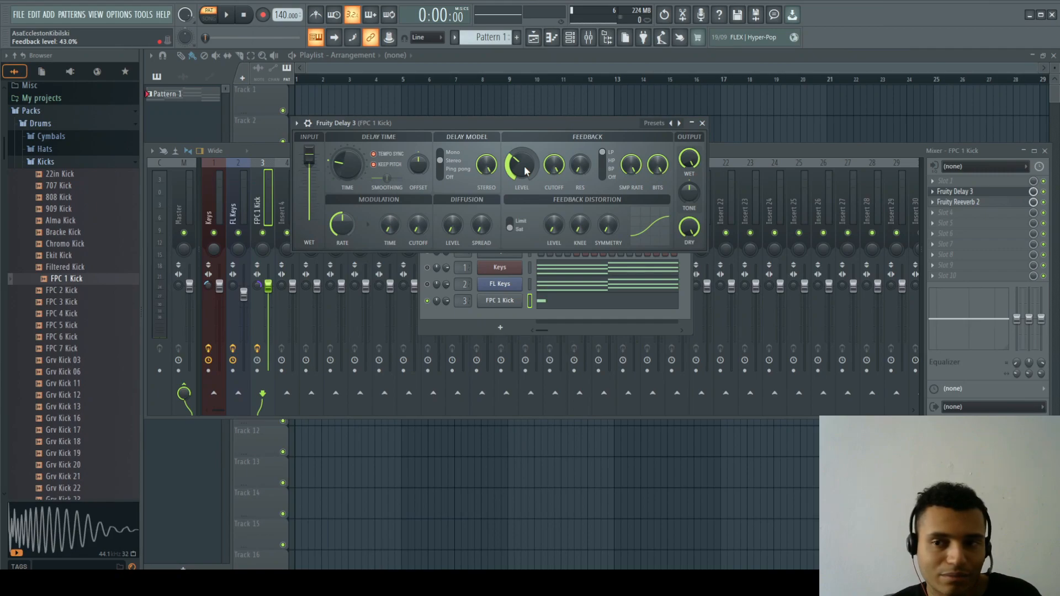
Try lower delay feedback levels, from 30.5% down to 9.4%, and play the kick to compare the echoes
drag(533, 169, 533, 188)
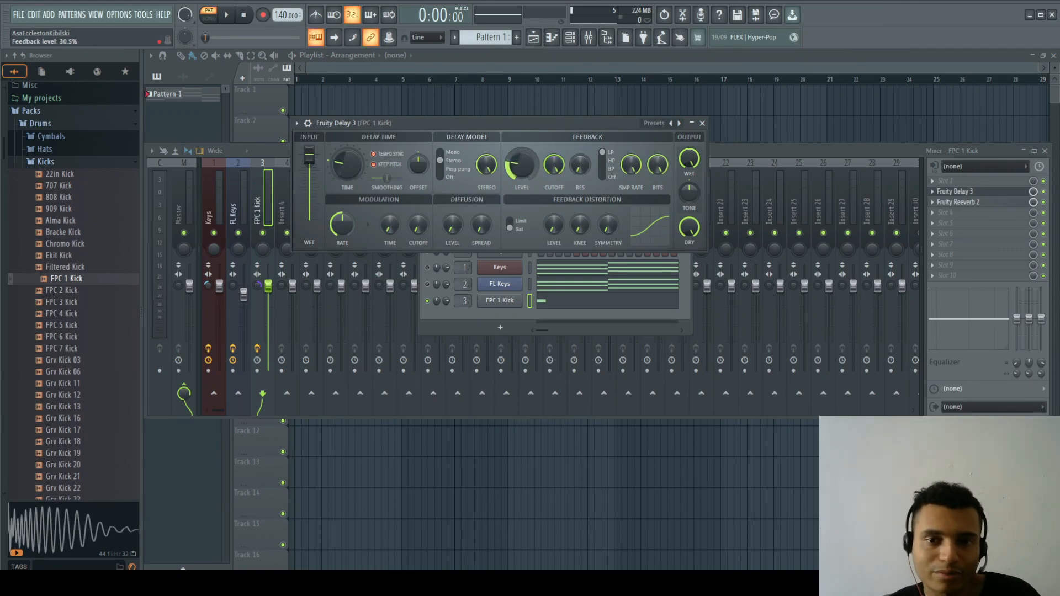
drag(526, 174, 526, 199)
key(space)
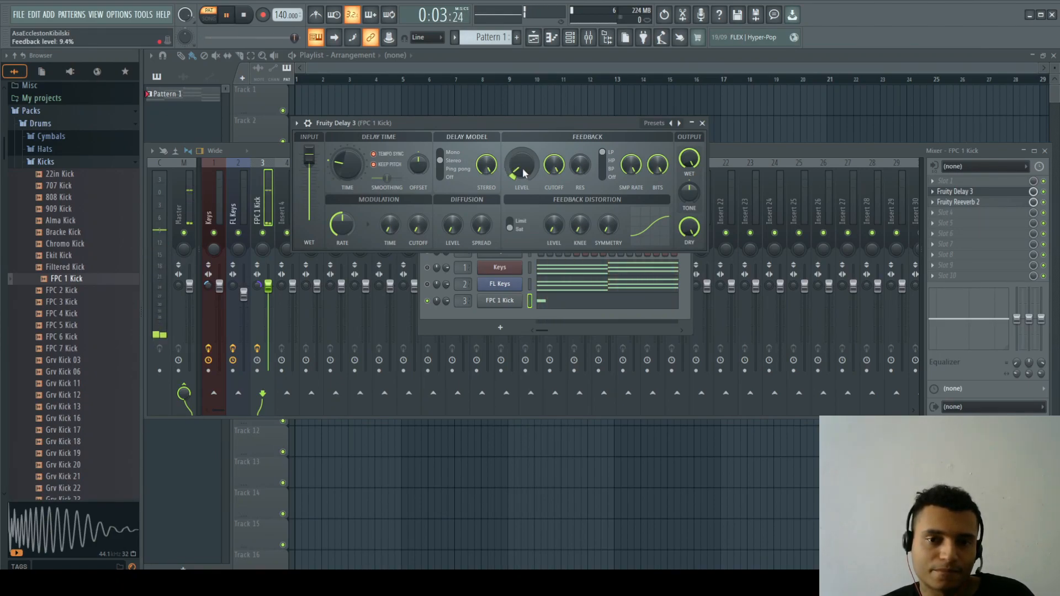
key(space)
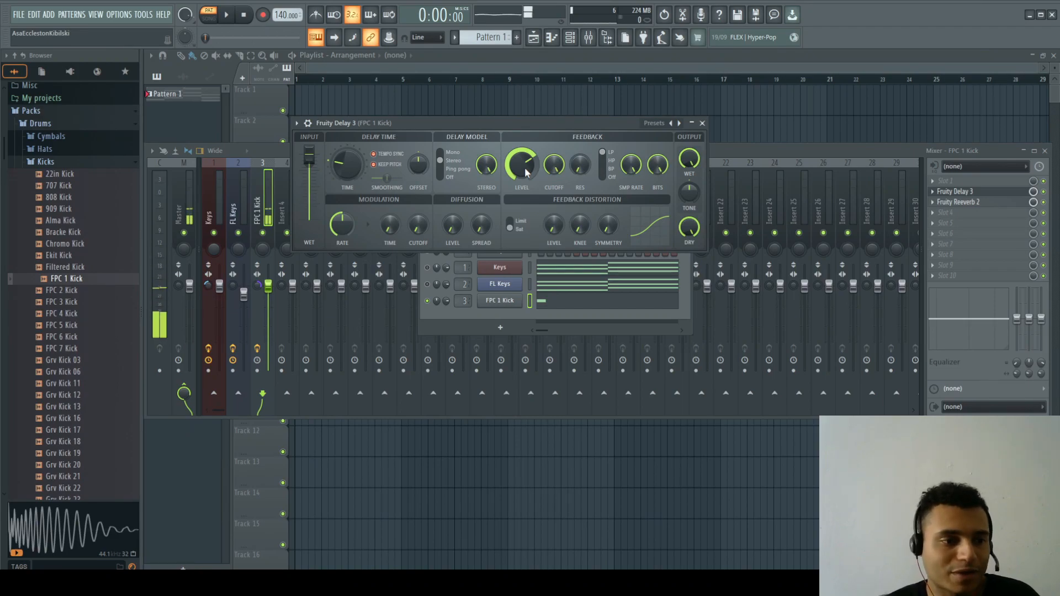
Lower the delay's feedback level in stages, starting with 70.3%, and audition the kick between changes
scroll(522, 165, down, 4)
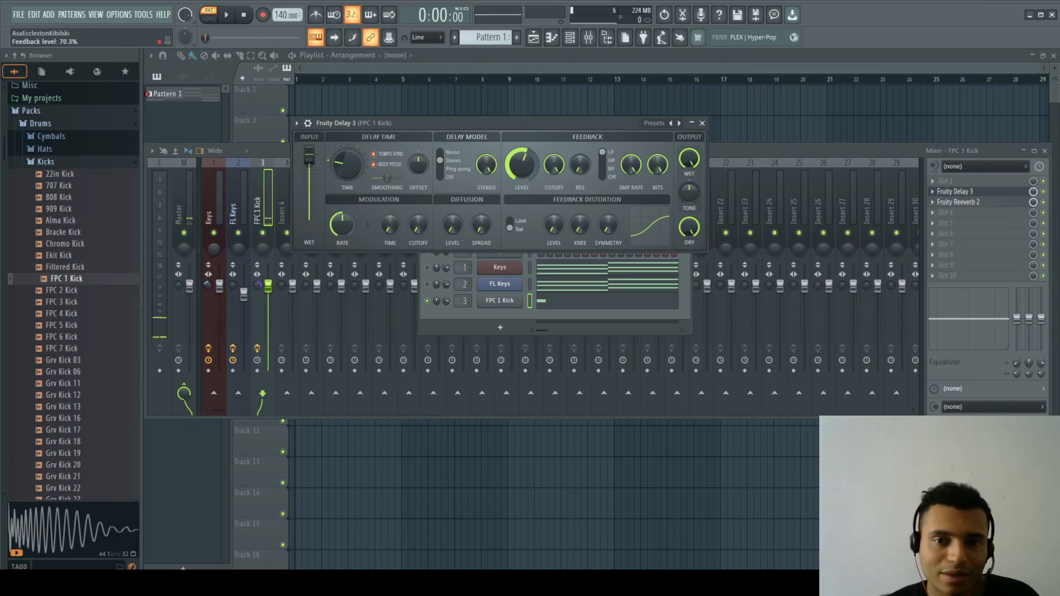
key(space)
key(space)
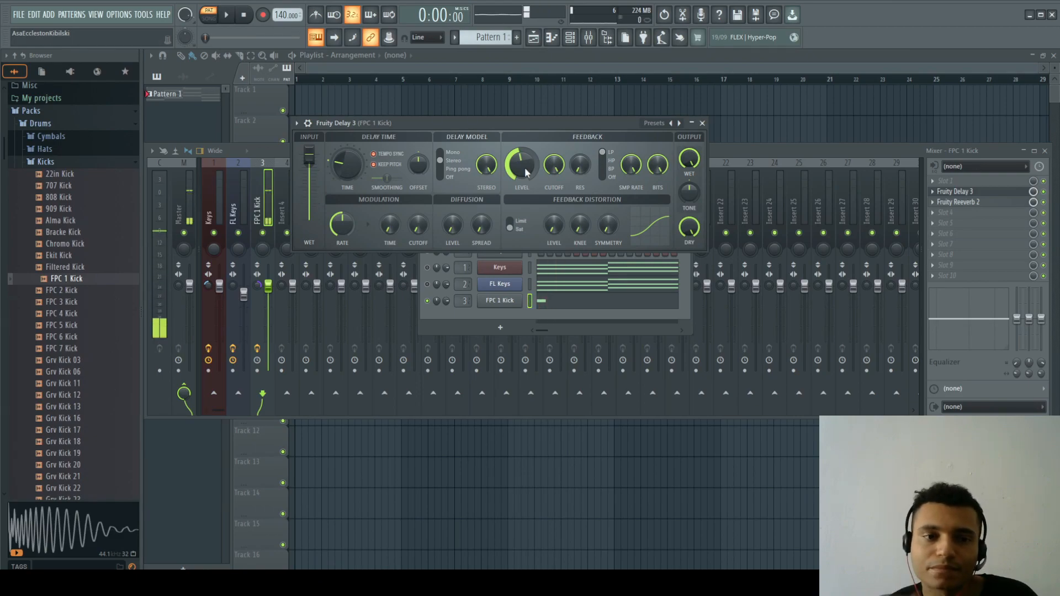
scroll(527, 172, down, 2)
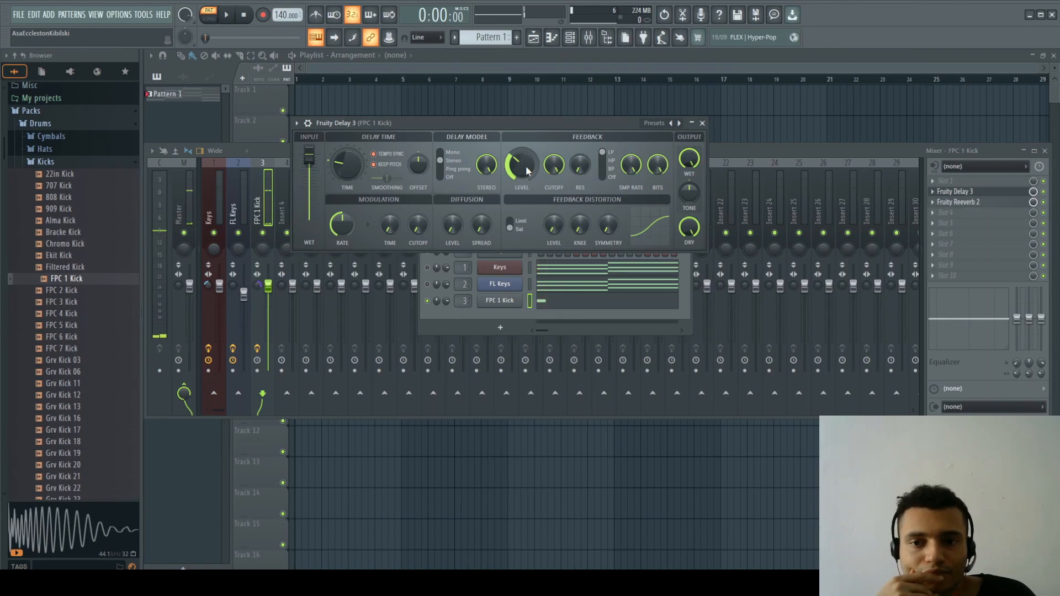
scroll(527, 172, down, 1)
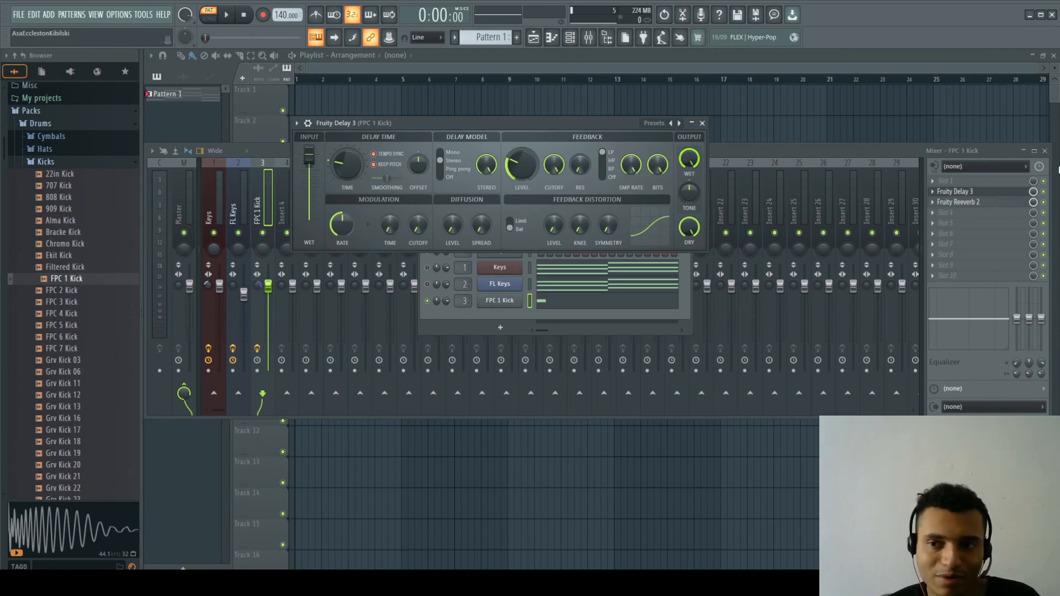
Play the kick pattern with the delay's wet output at 100% to judge the echo volume
mouse_move(691, 162)
mouse_down()
mouse_move(691, 183)
mouse_move(691, 160)
mouse_up()
key(space)
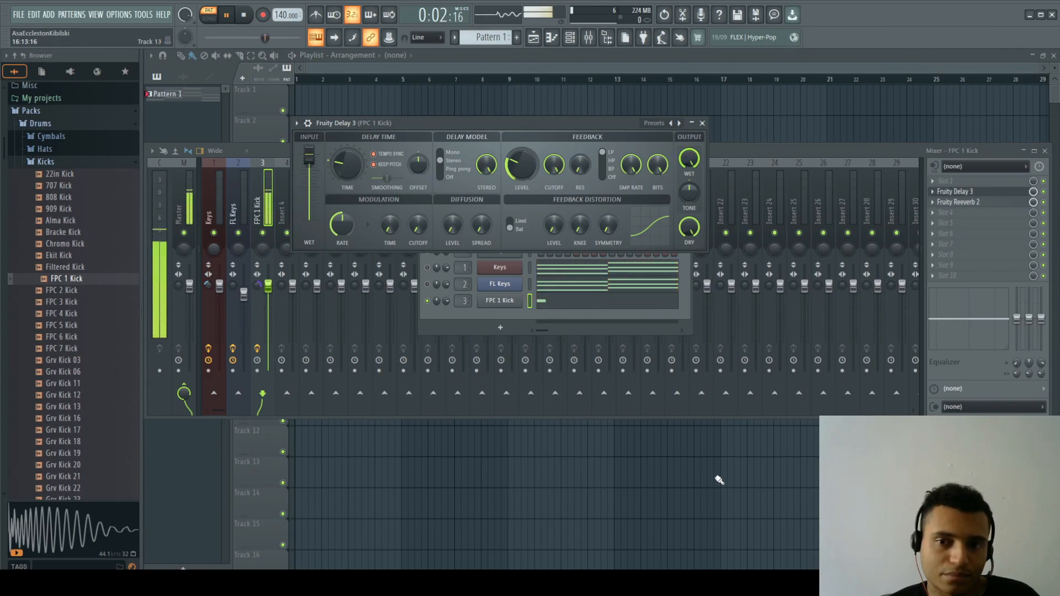
key(space)
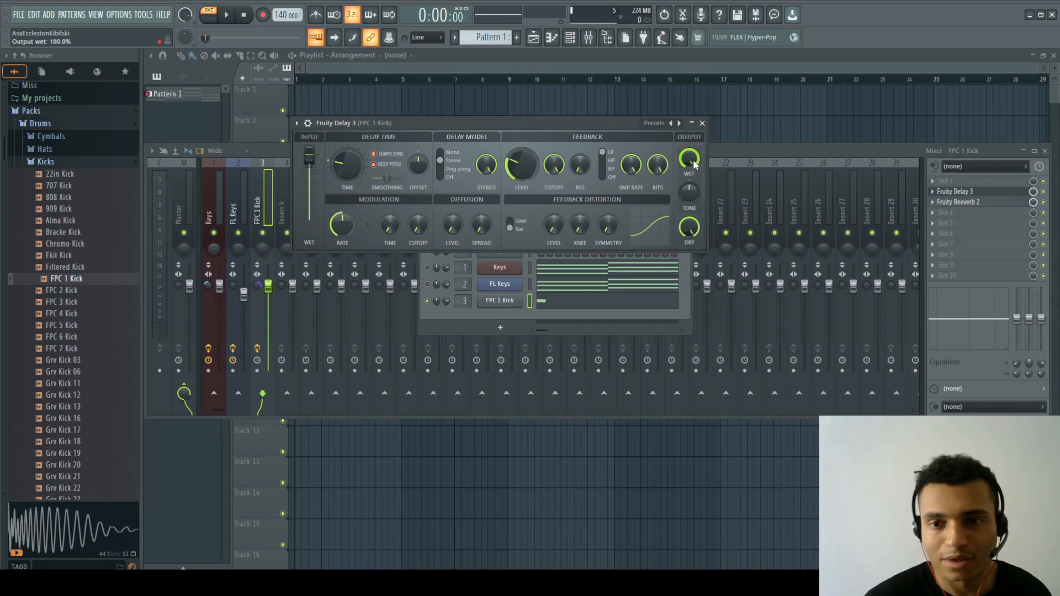
Reduce the delay's dry output level, trying 91.9% and 95.3% along the way, and audition the kick
drag(691, 234, 691, 236)
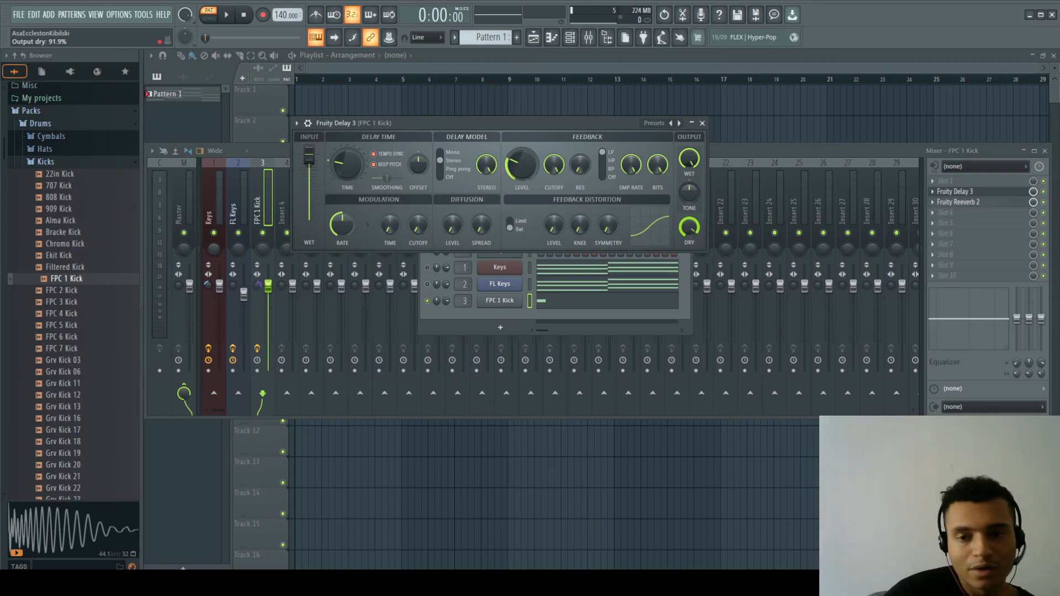
drag(691, 234, 692, 188)
key(space)
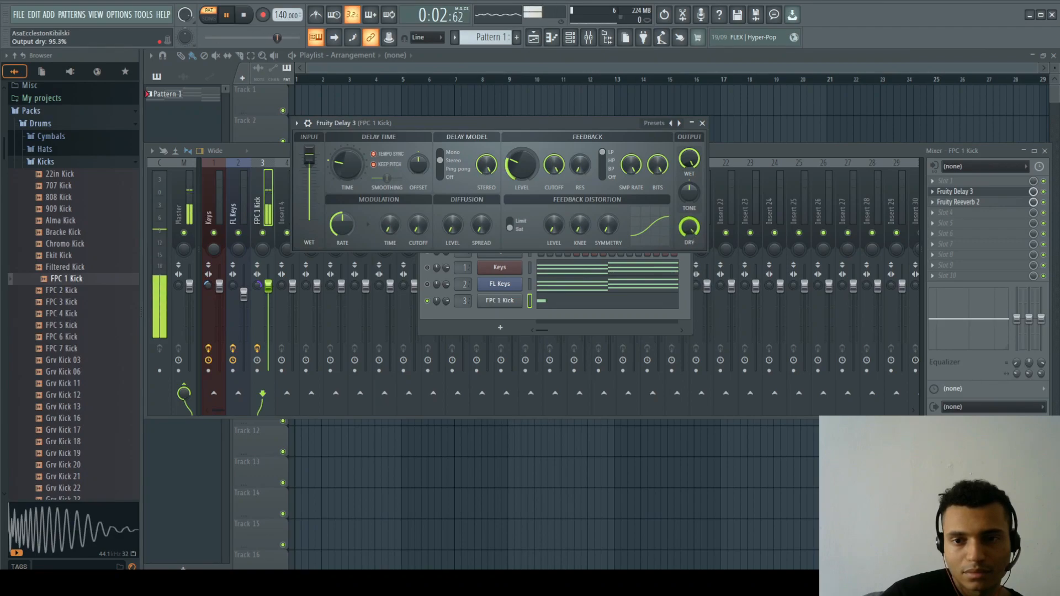
key(space)
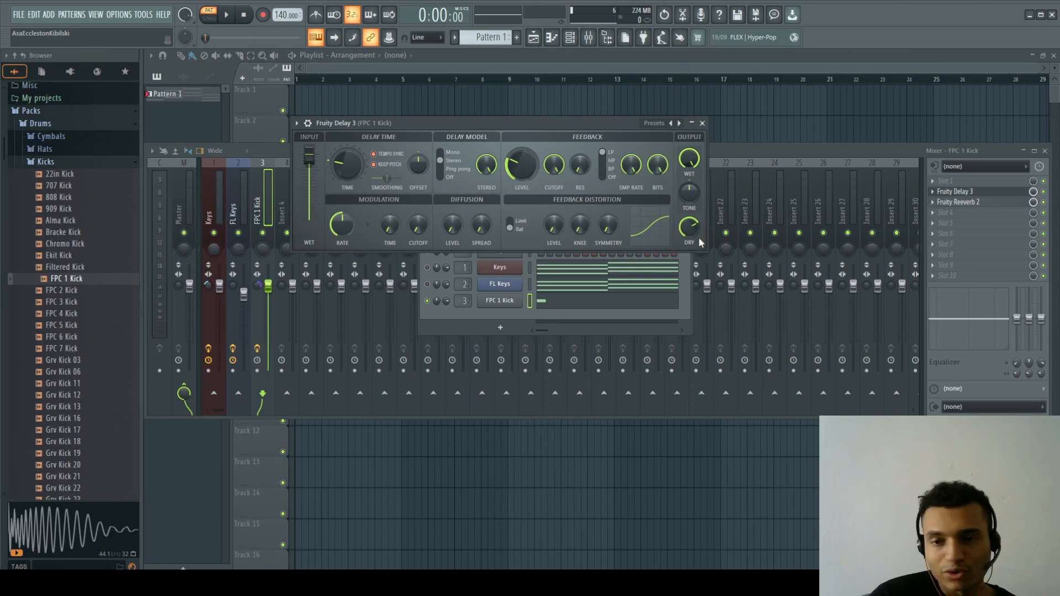
Close the delay and open the plugin choices for effect slot 5 on the FPC 1 Kick track
click(702, 123)
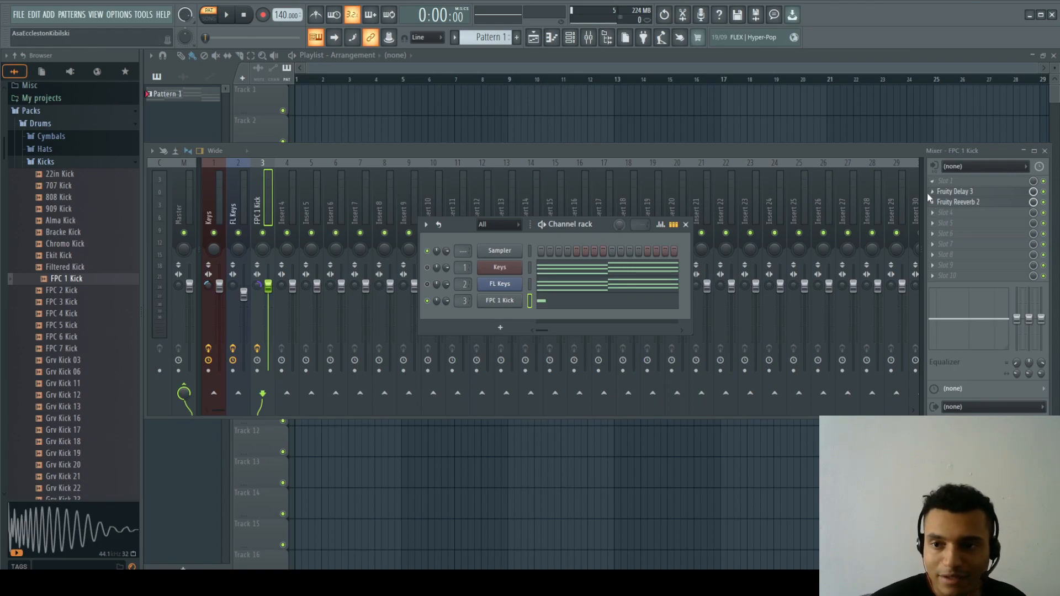
click(933, 223)
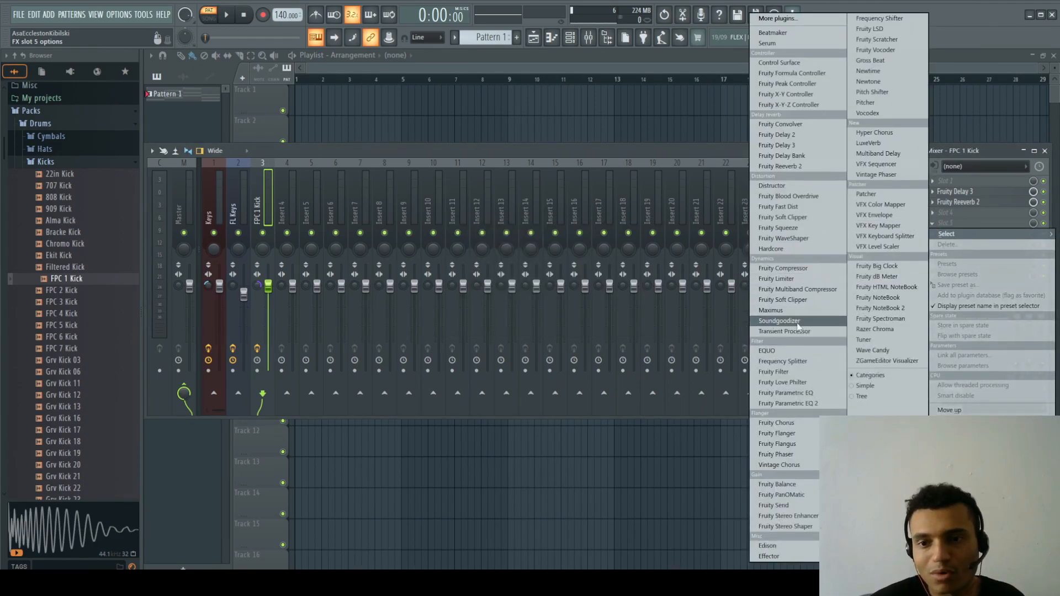